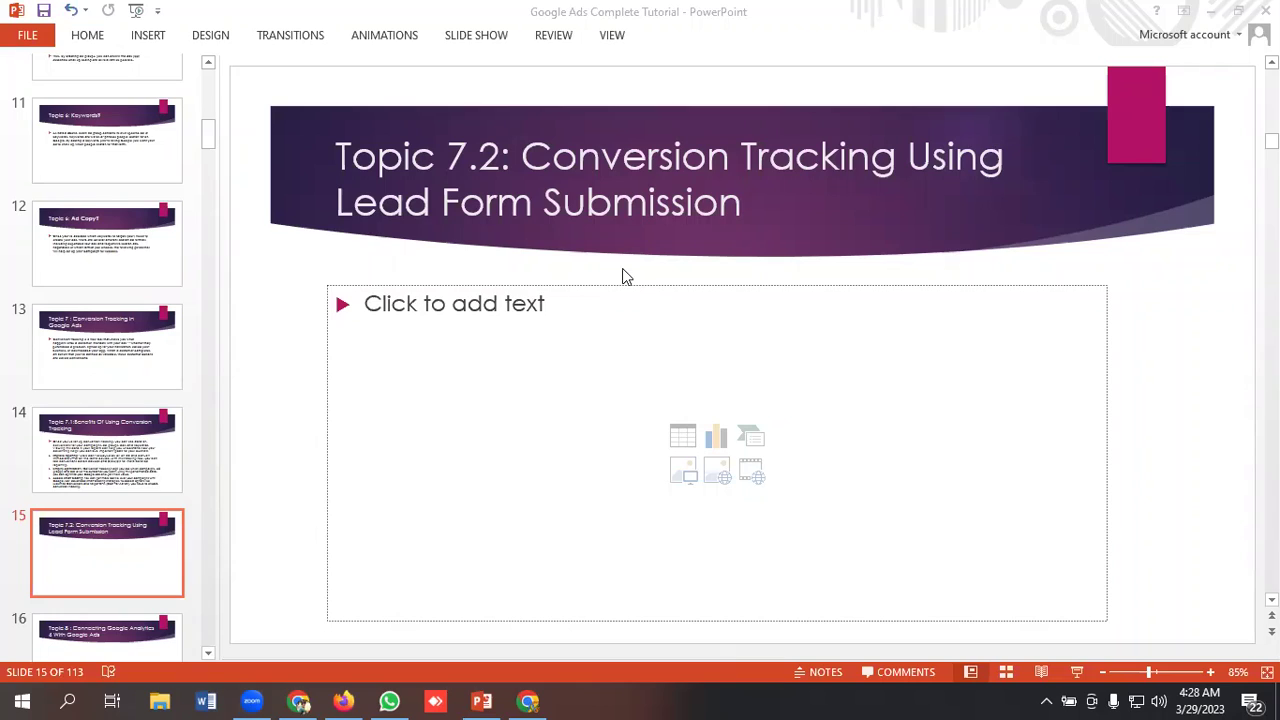
Switch to Google Ads in Chrome and start a new conversion action for website conversions
left_click(527, 700)
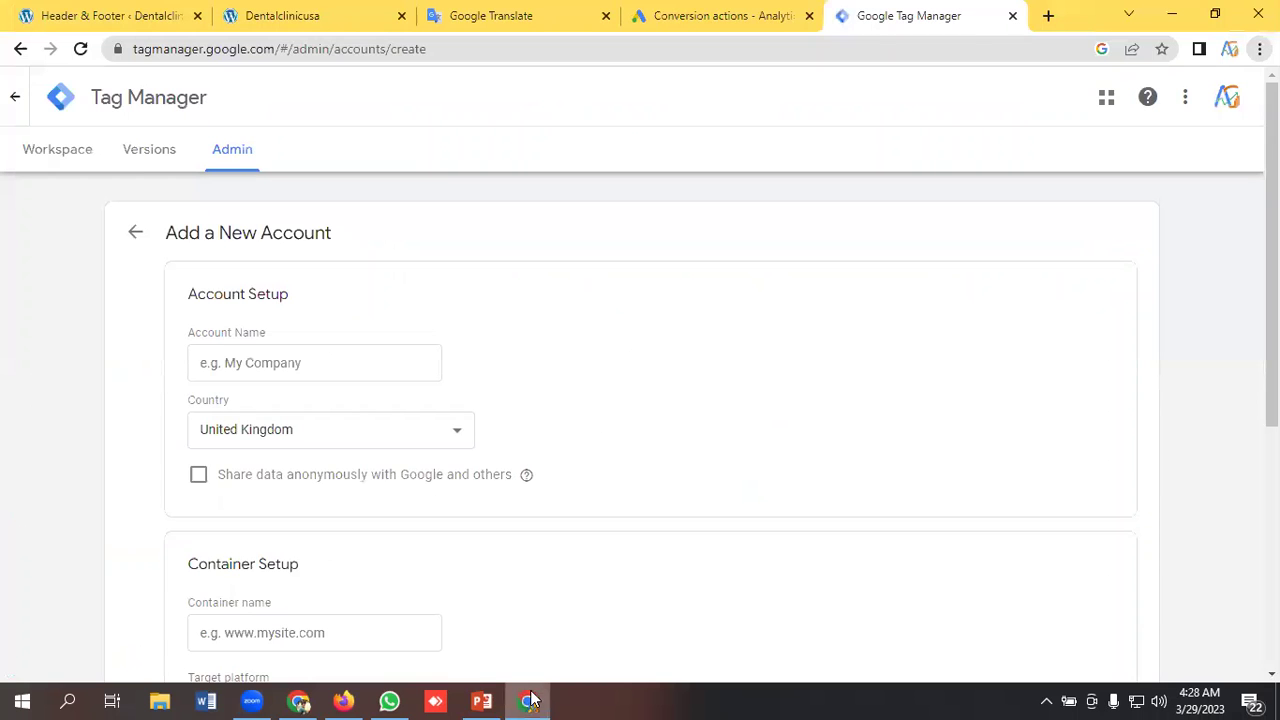
left_click(686, 17)
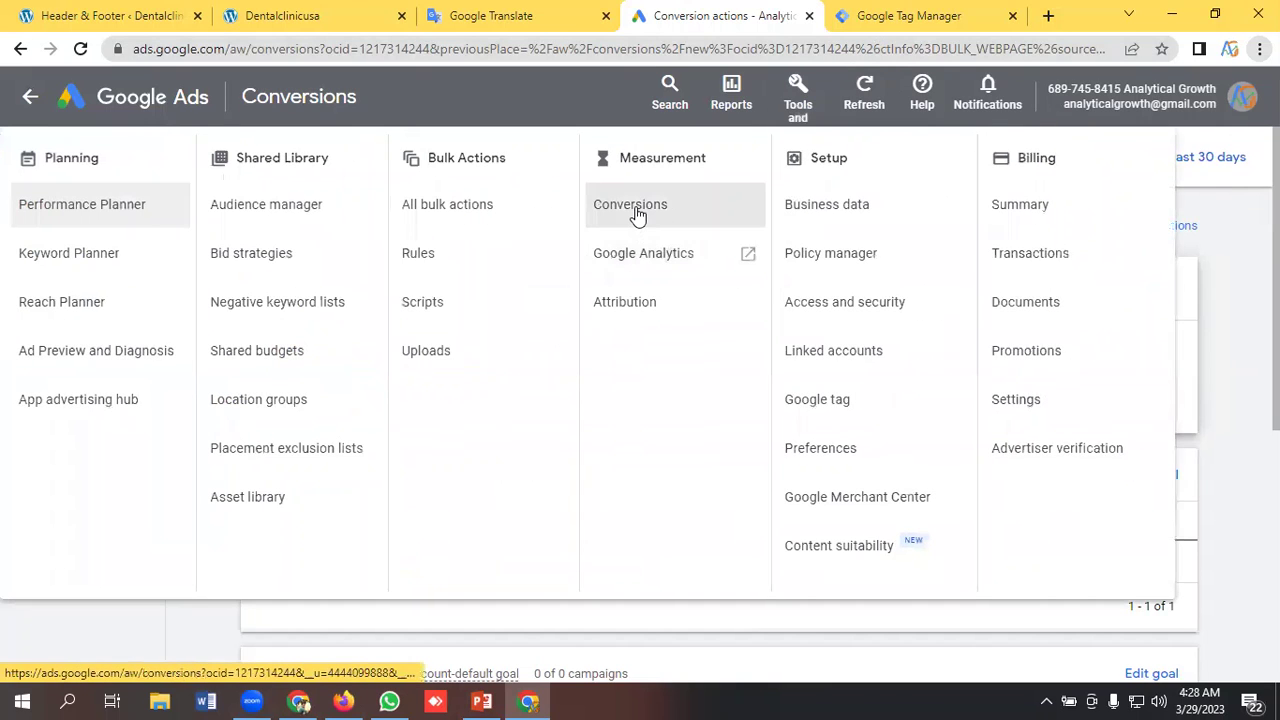
left_click(632, 206)
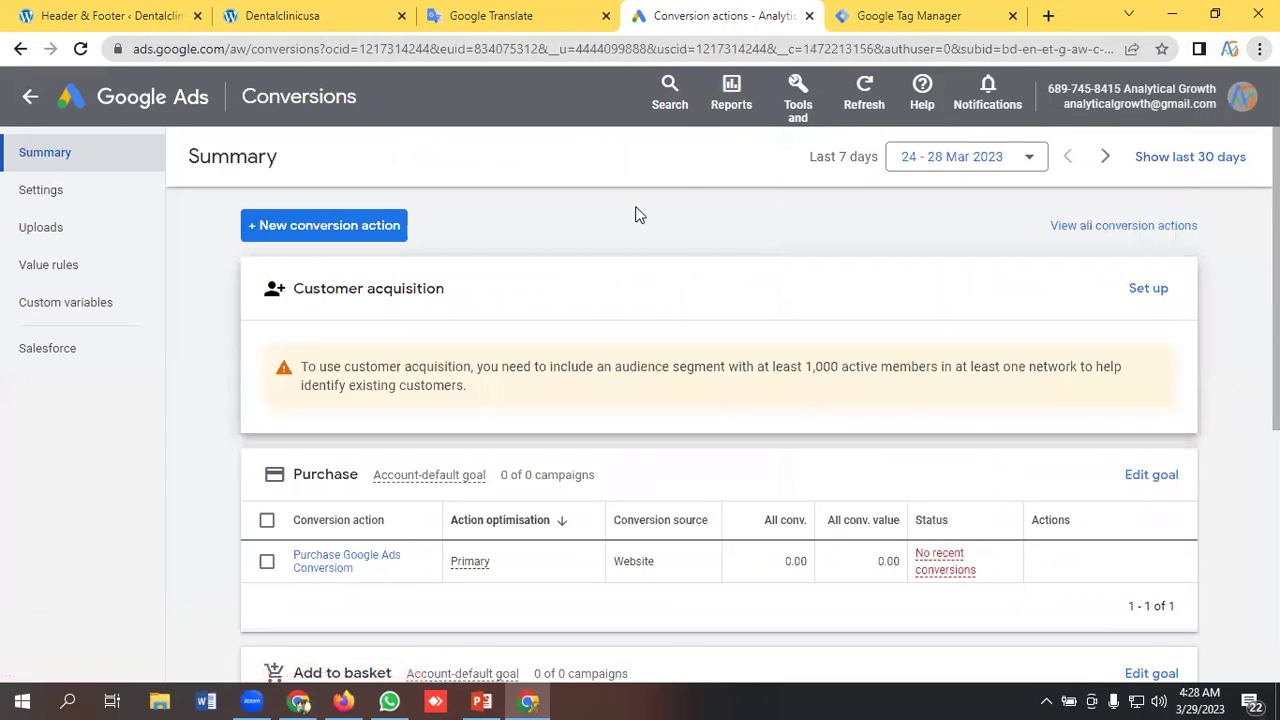
left_click(352, 228)
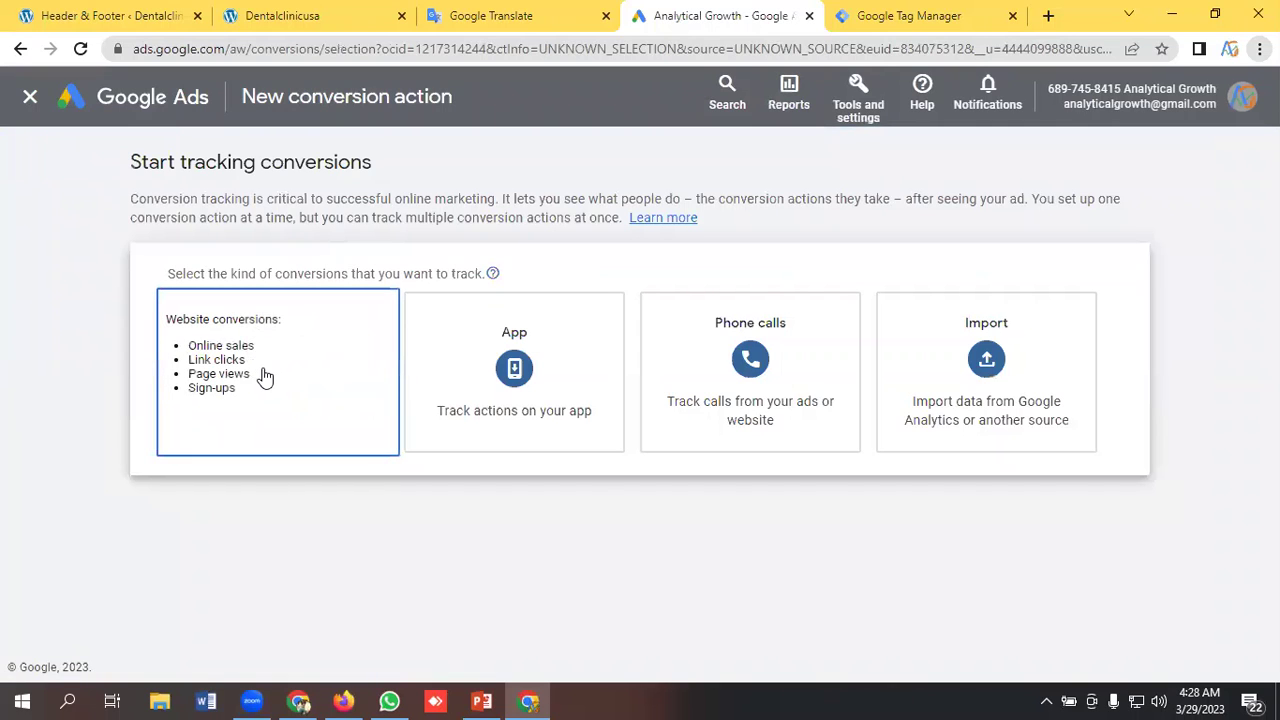
left_click(265, 376)
left_click(289, 386)
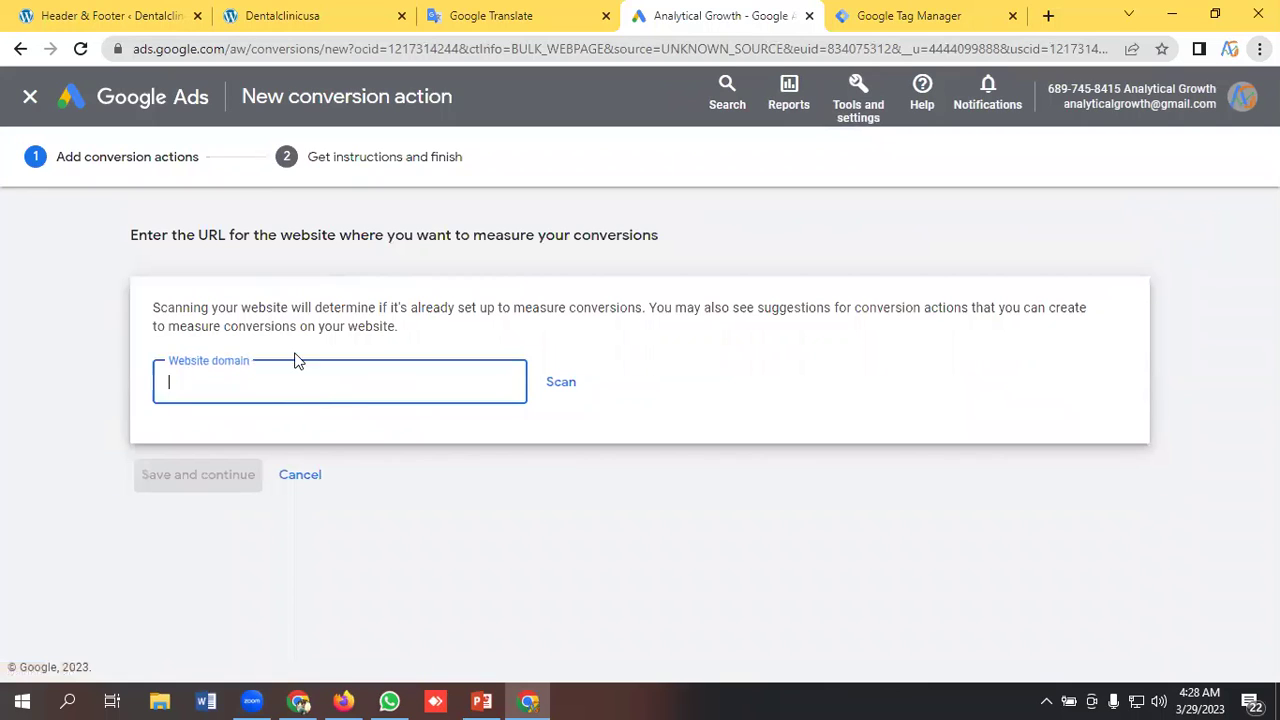
Copy the dental clinic site's address, dev-dentalclinickusa.pantheonsite.io, into the website domain of the new conversion action and scan it
left_click(334, 30)
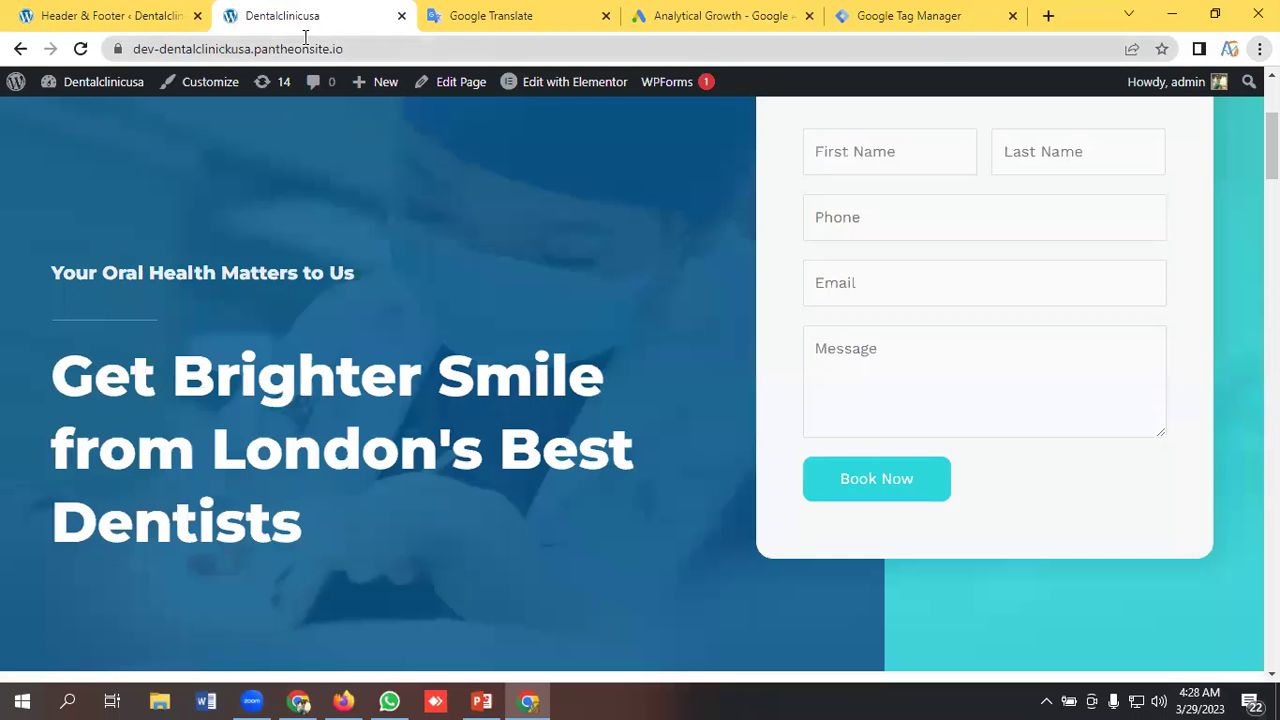
left_click(305, 48)
right_click(315, 47)
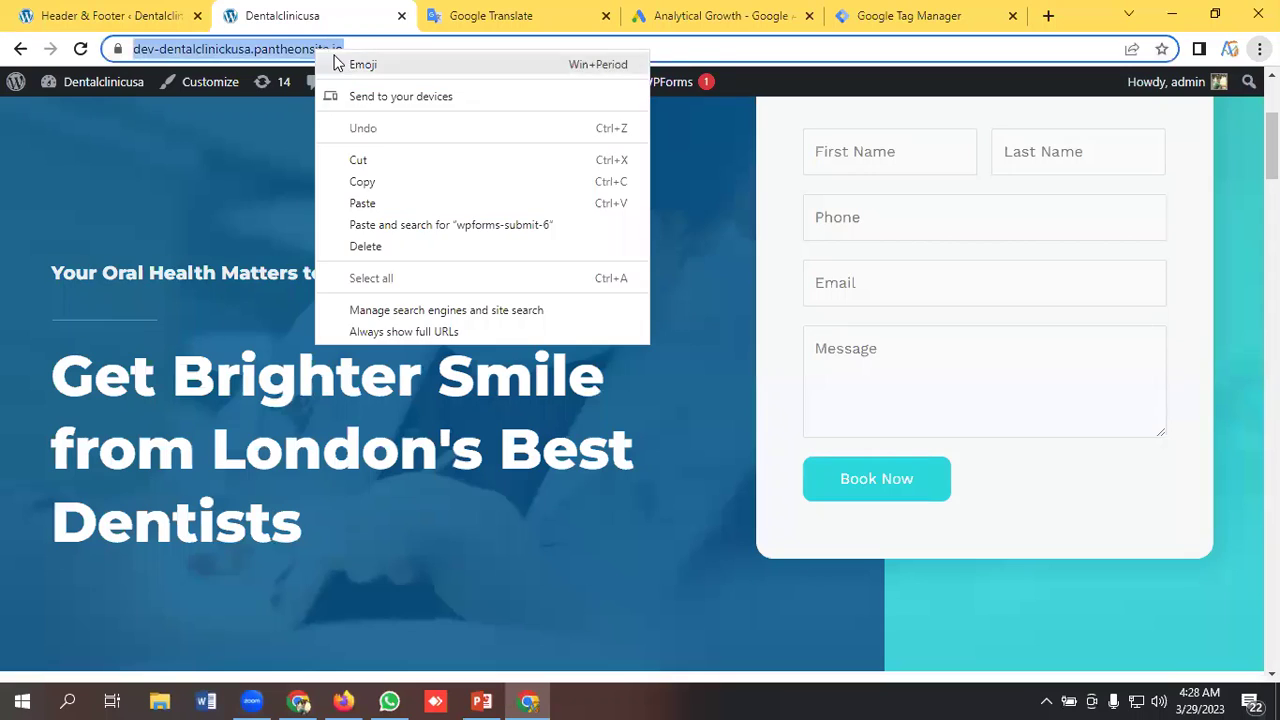
left_click(410, 181)
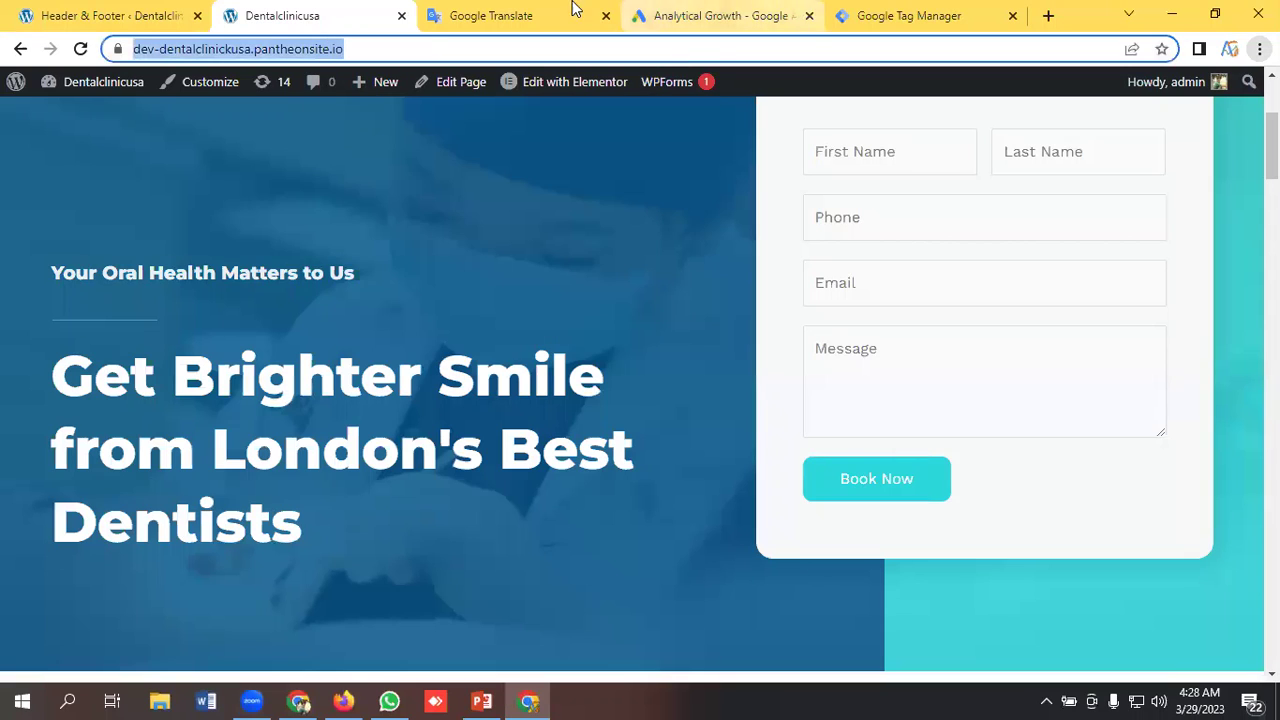
left_click(690, 16)
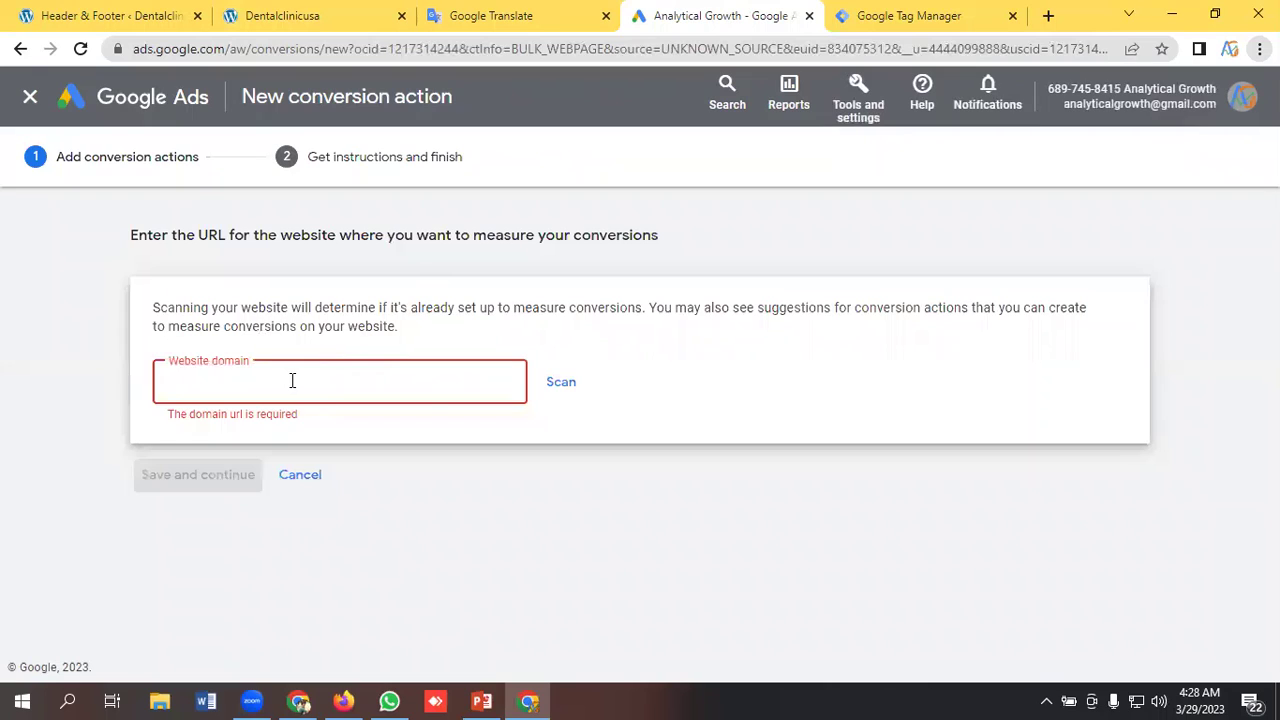
key("ctrl+v")
left_click(569, 389)
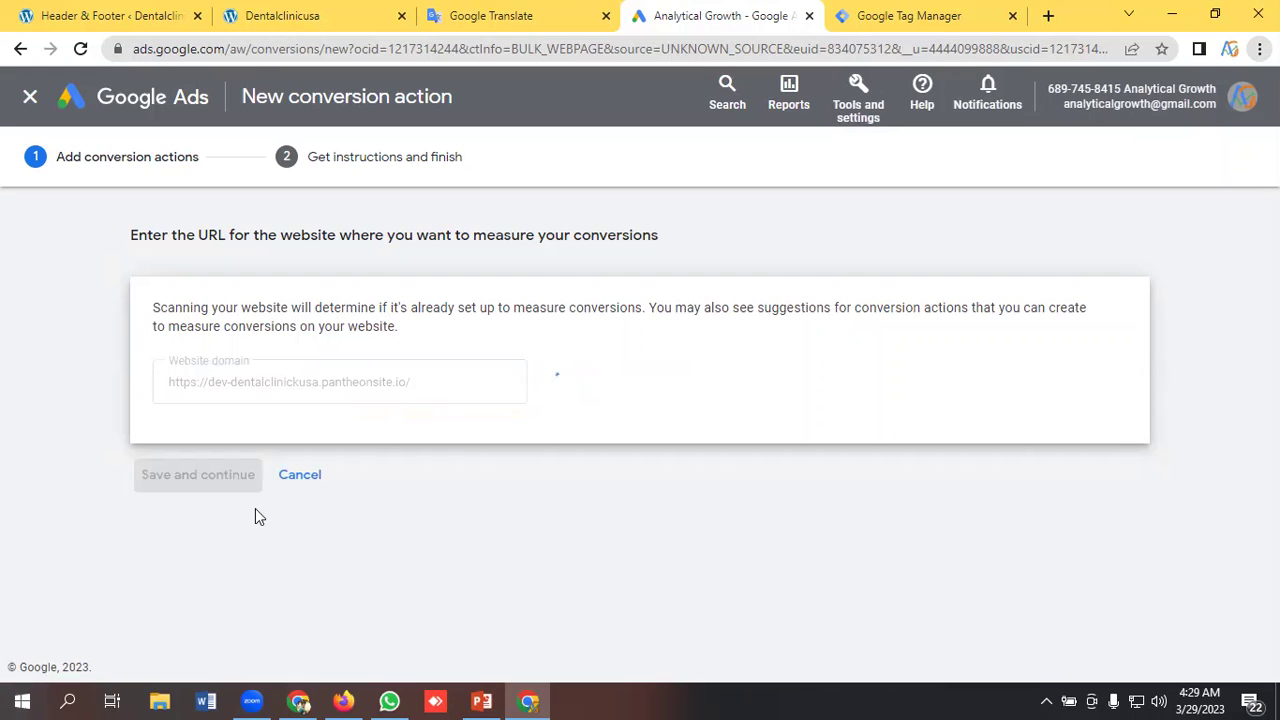
Add a conversion action manually and set its goal category to Submit lead form
scroll(357, 366, "down", 4)
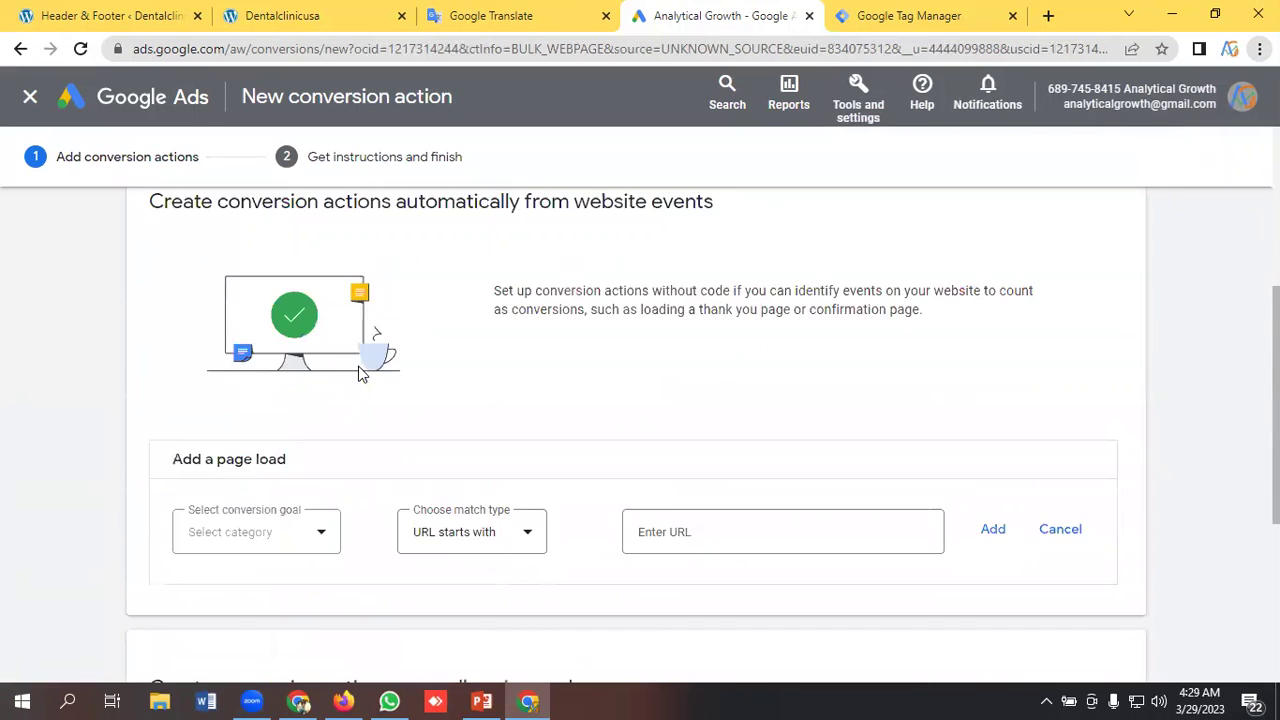
scroll(362, 373, "down", 4)
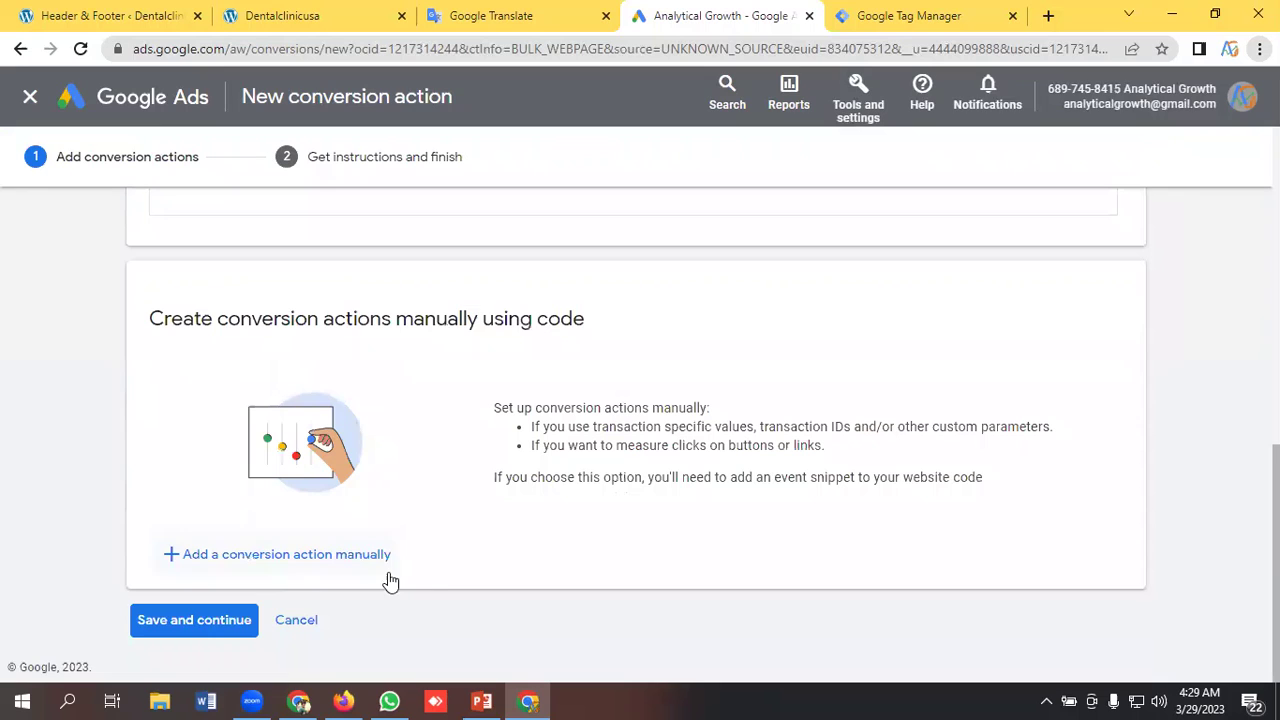
left_click(344, 556)
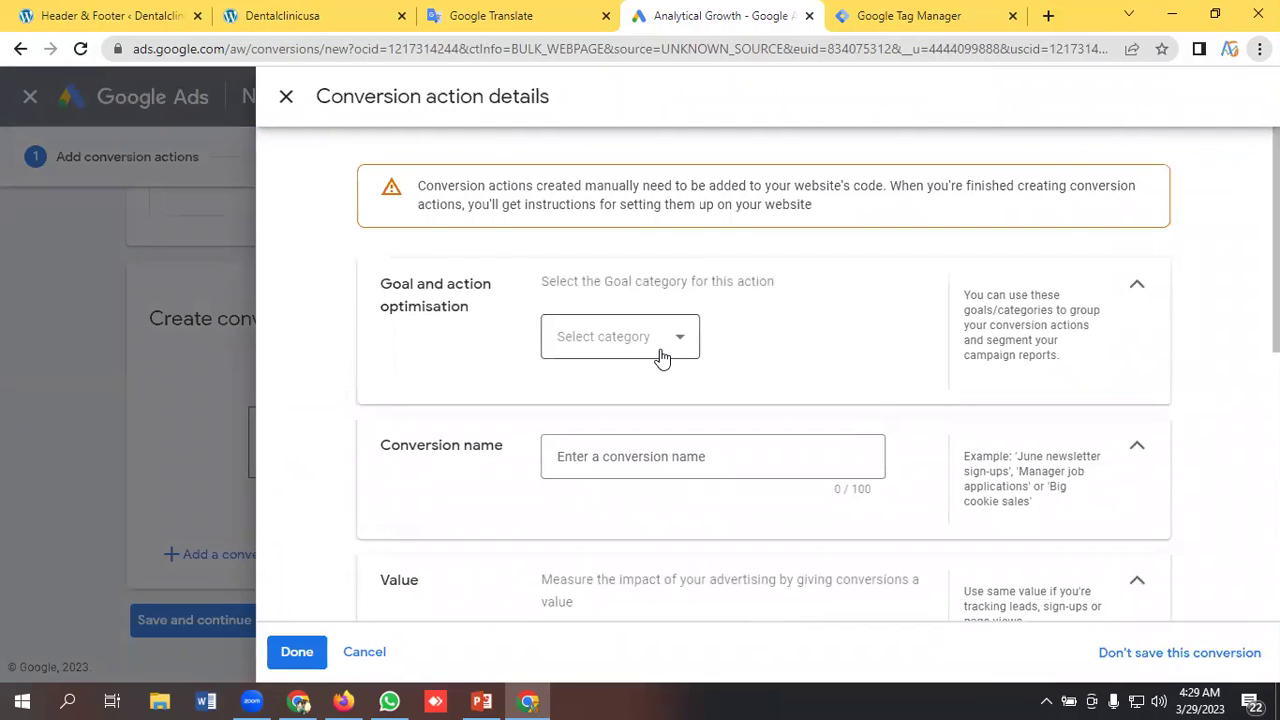
left_click(640, 346)
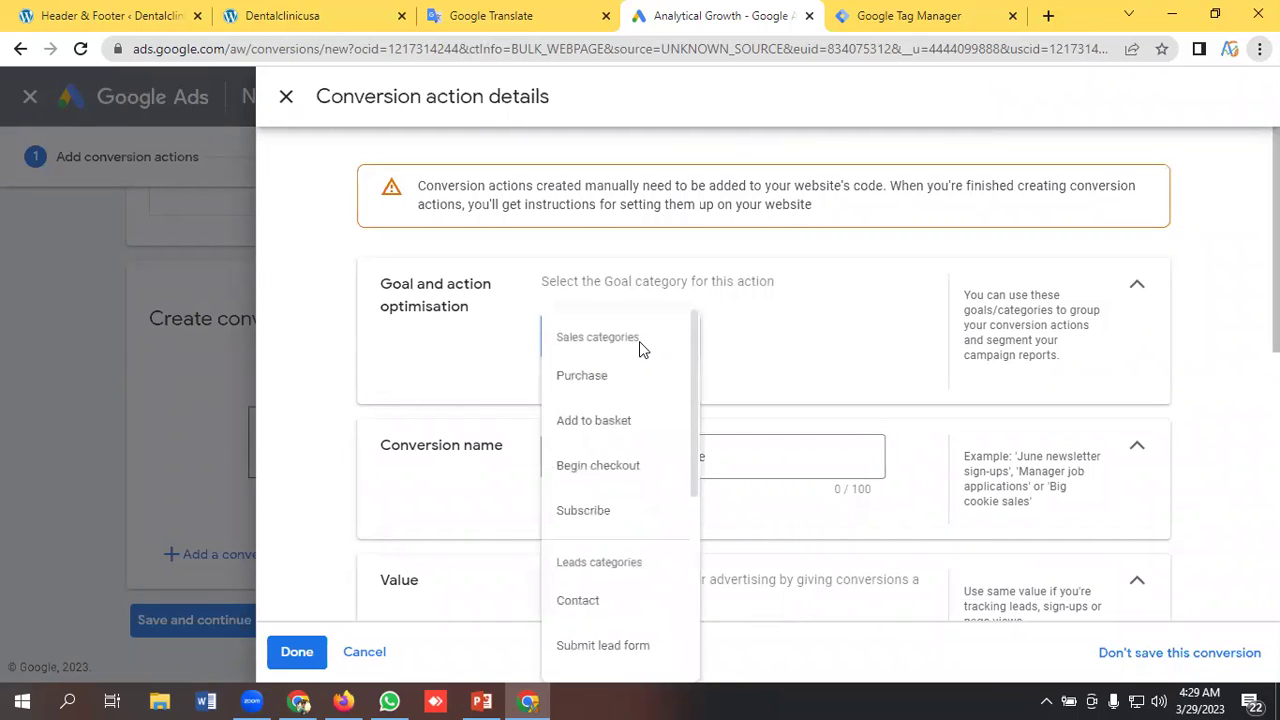
left_click(626, 648)
Name the conversion "Submit Lead Form | USA site"
left_click(623, 524)
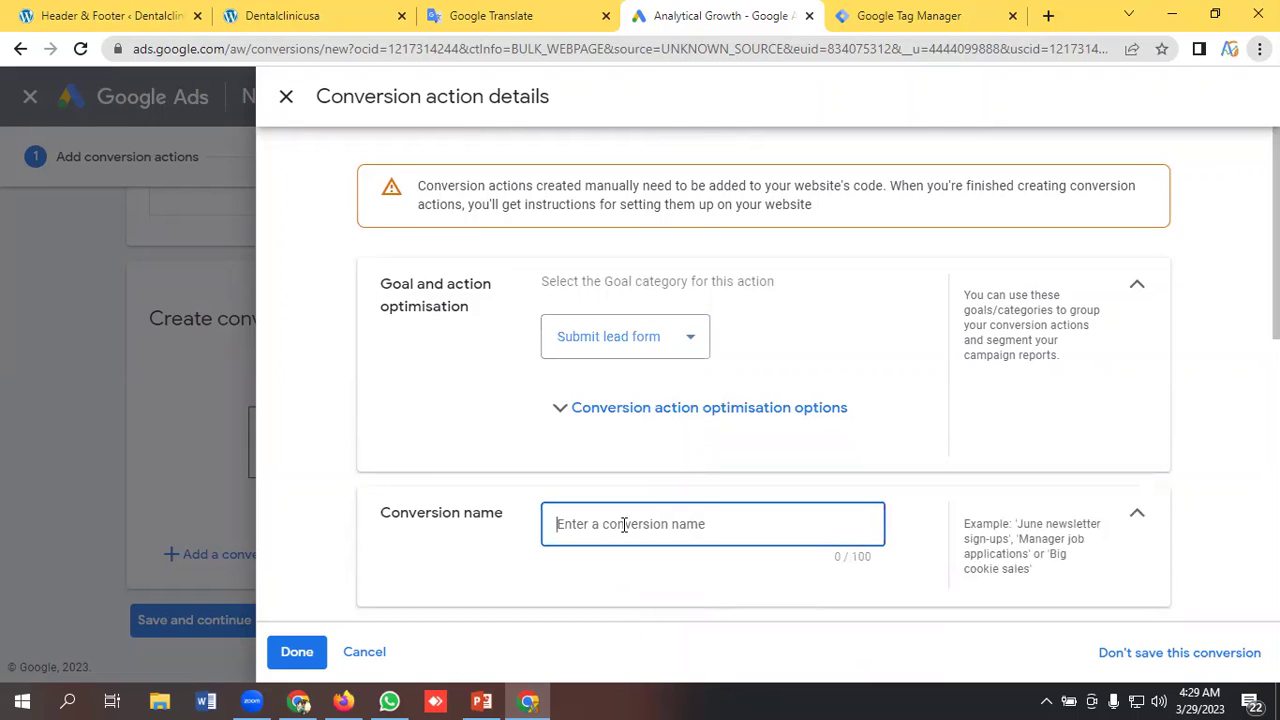
type("Submit")
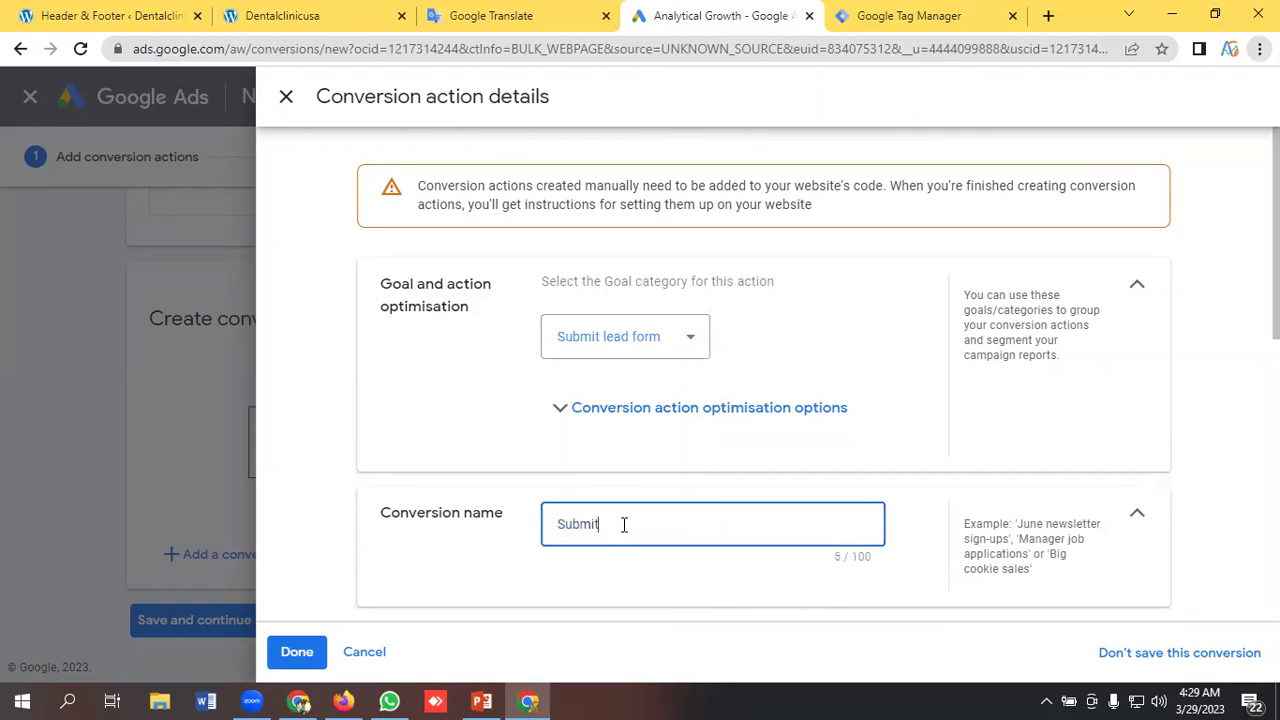
type(" Lead fORM")
key("BackSpace")
key("BackSpace")
key("BackSpace")
key("BackSpace")
type("orm | USA ")
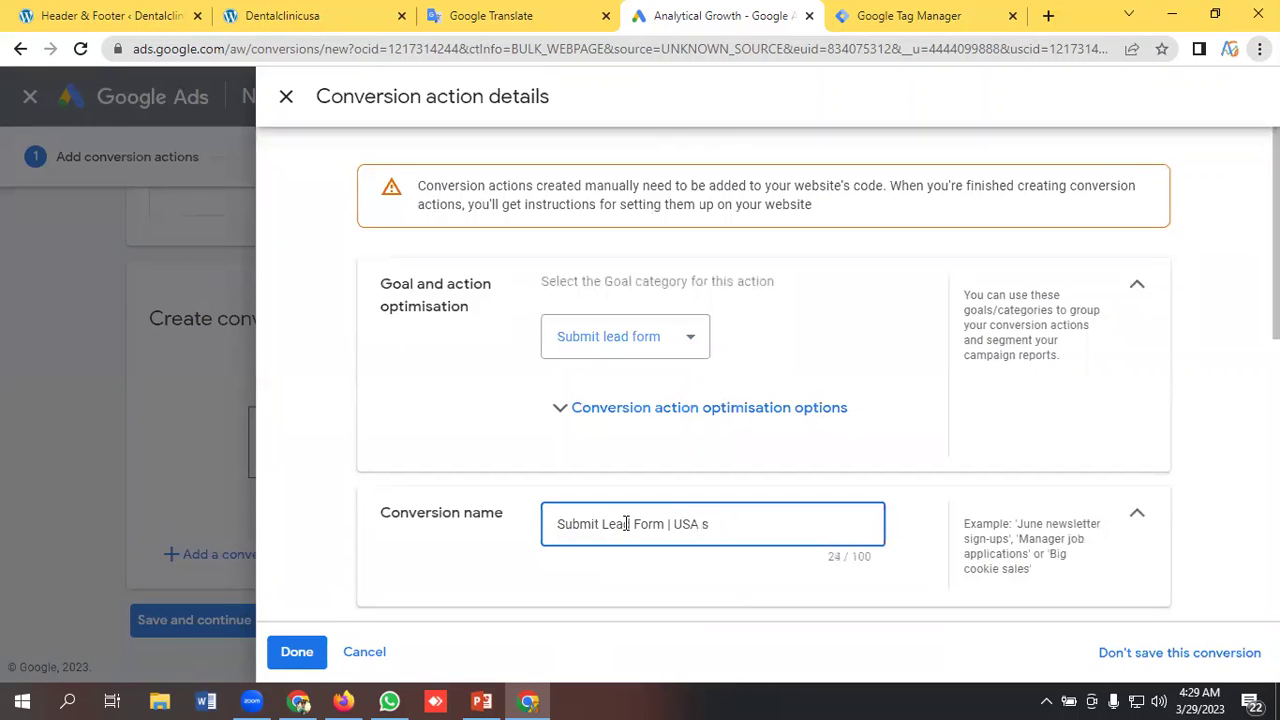
type("site")
Choose not to use a value for this conversion action, set its count to One, and finish the details
scroll(431, 415, "down", 3)
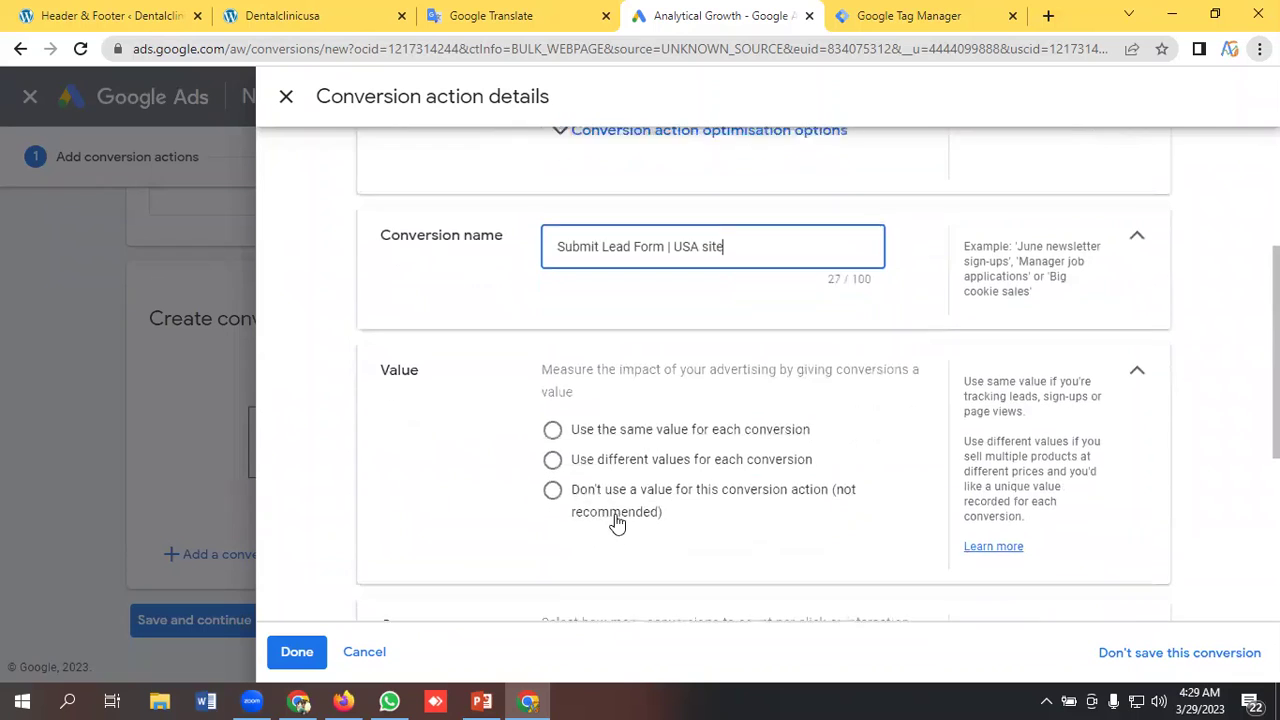
scroll(431, 415, "down", 1)
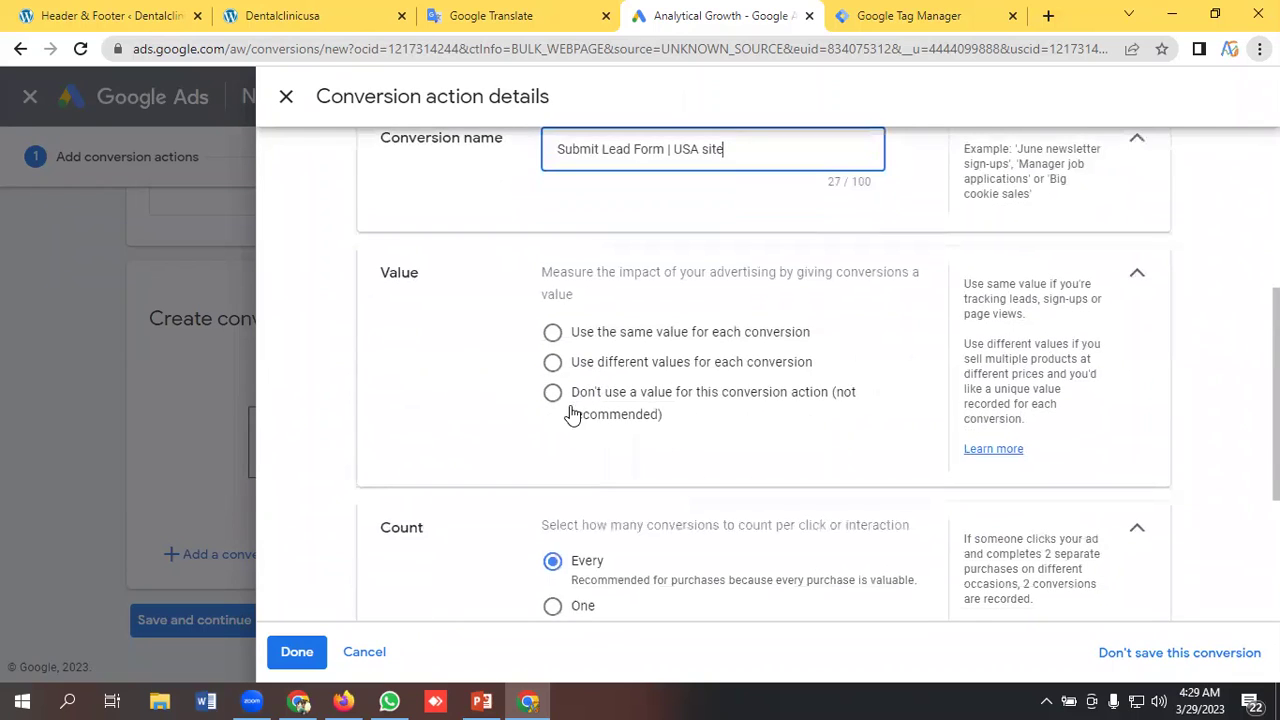
left_click(552, 393)
scroll(535, 402, "down", 2)
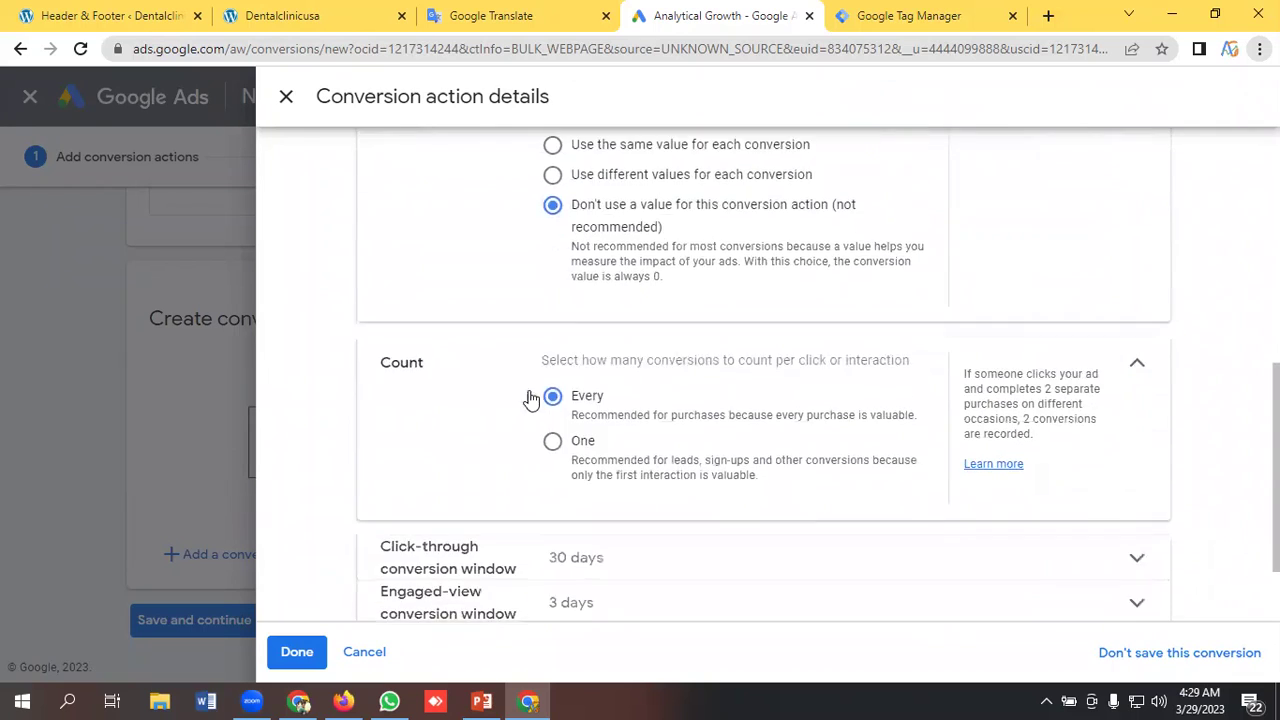
scroll(480, 386, "down", 1)
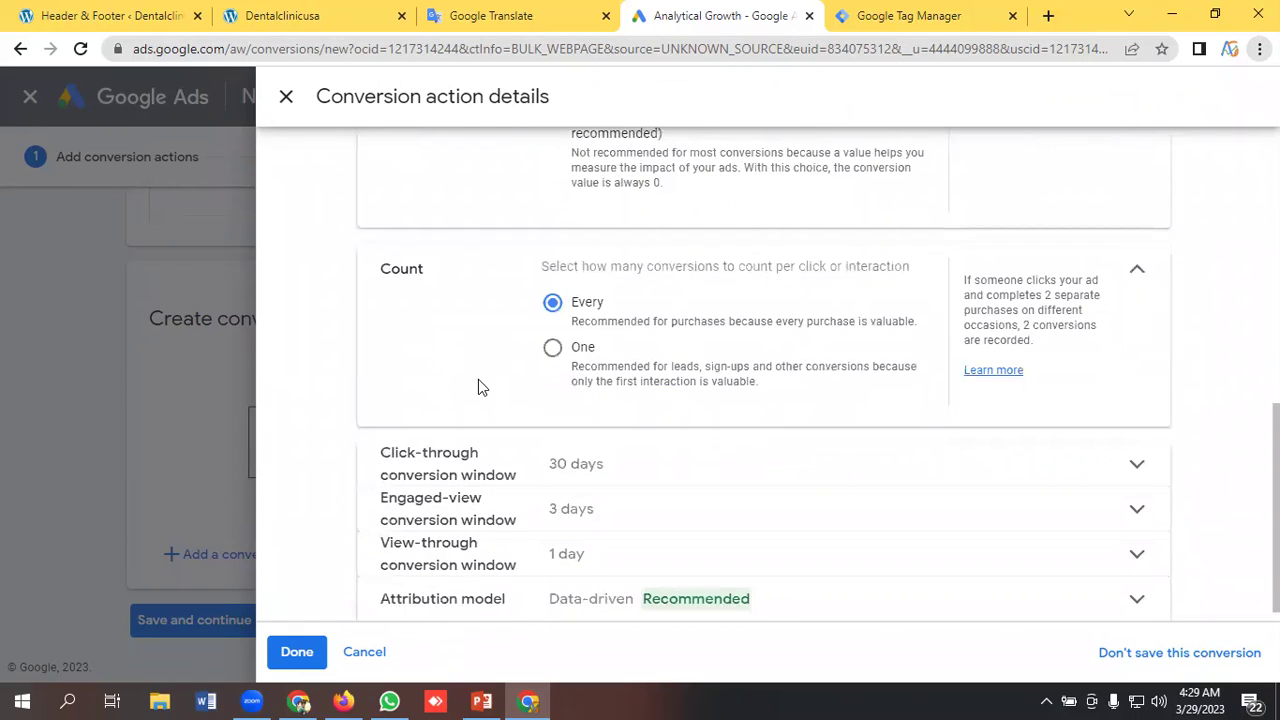
left_click(552, 349)
scroll(629, 374, "down", 1)
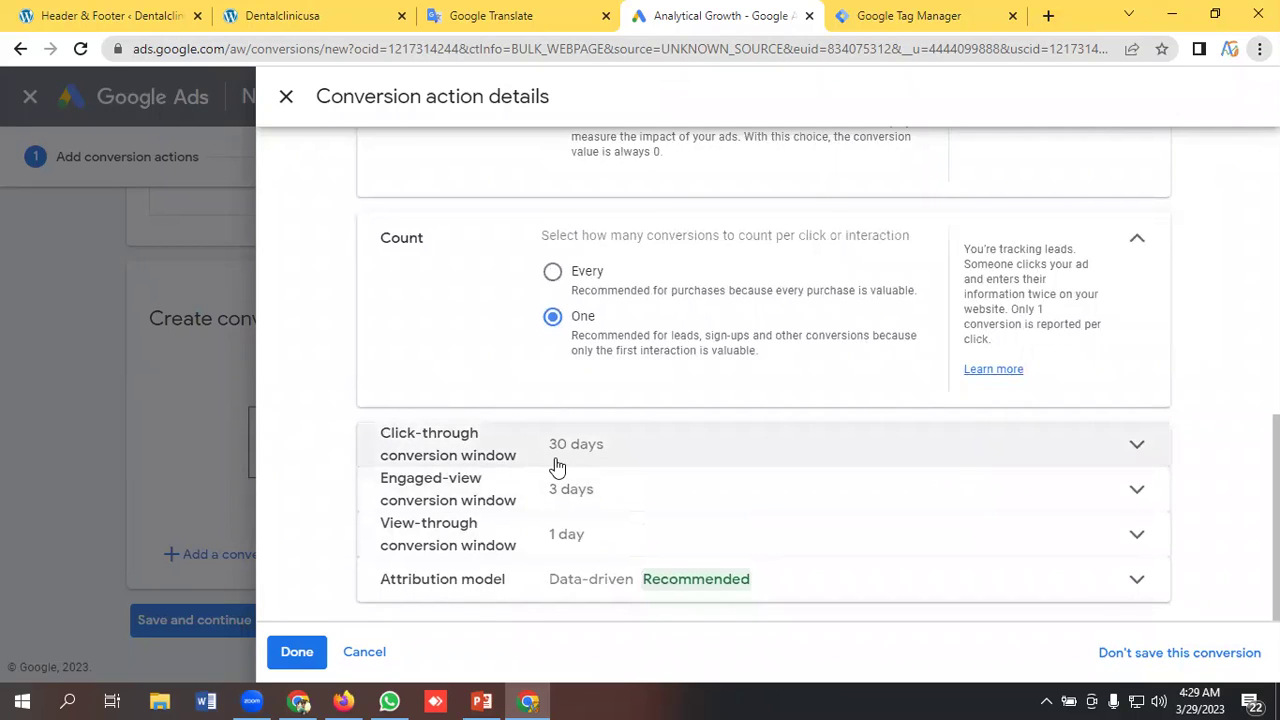
left_click(297, 653)
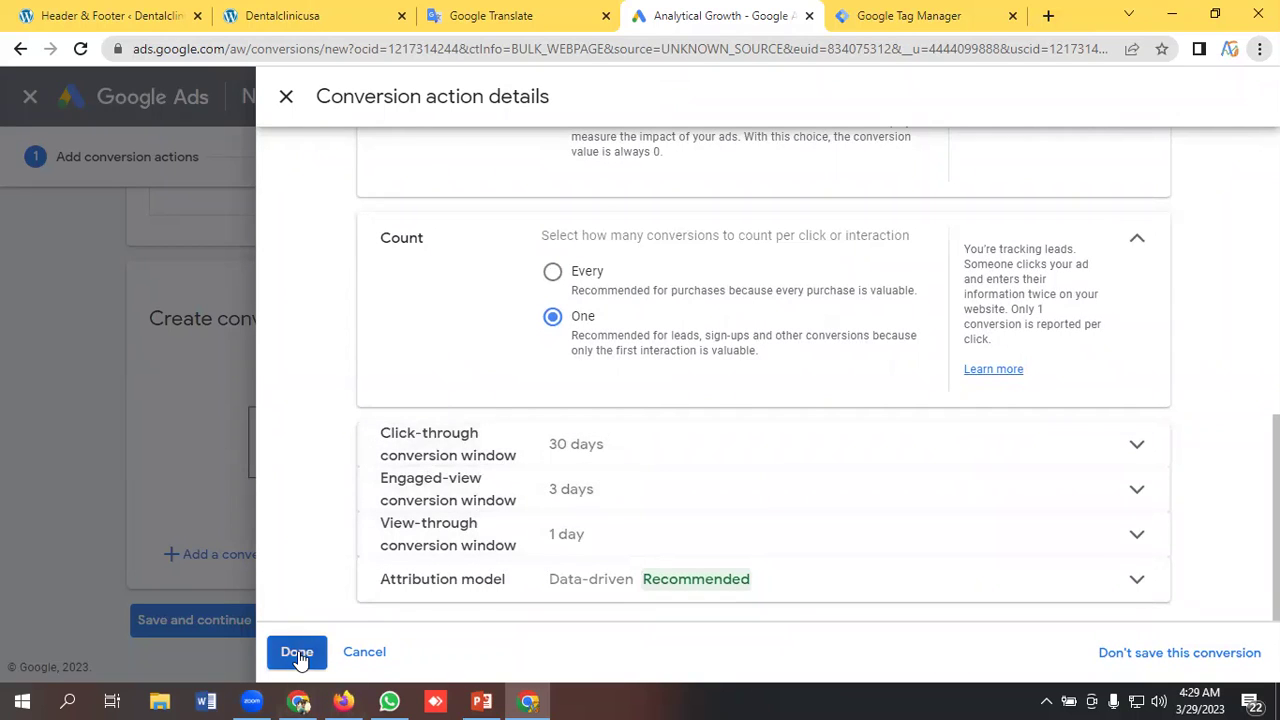
Save the conversion action and show its Google Tag Manager setup instructions with the conversion ID and label
scroll(425, 583, "down", 1)
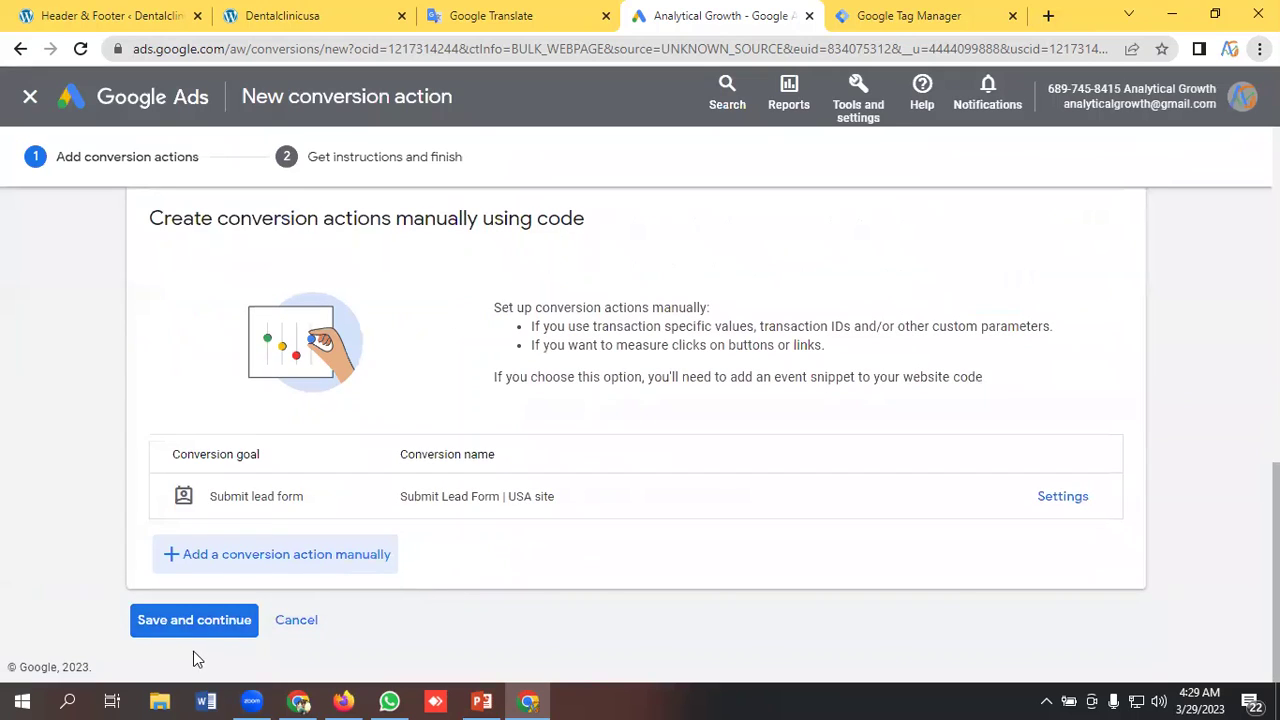
left_click(193, 622)
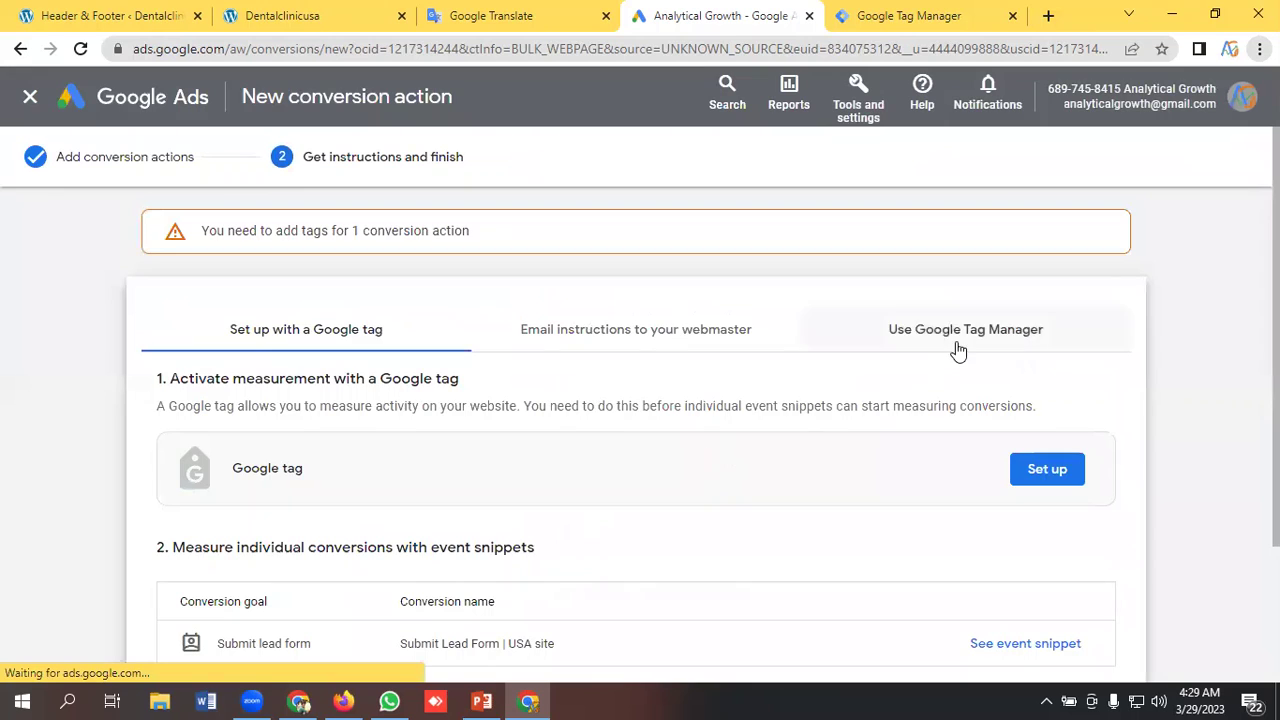
left_click(958, 345)
scroll(445, 425, "down", 1)
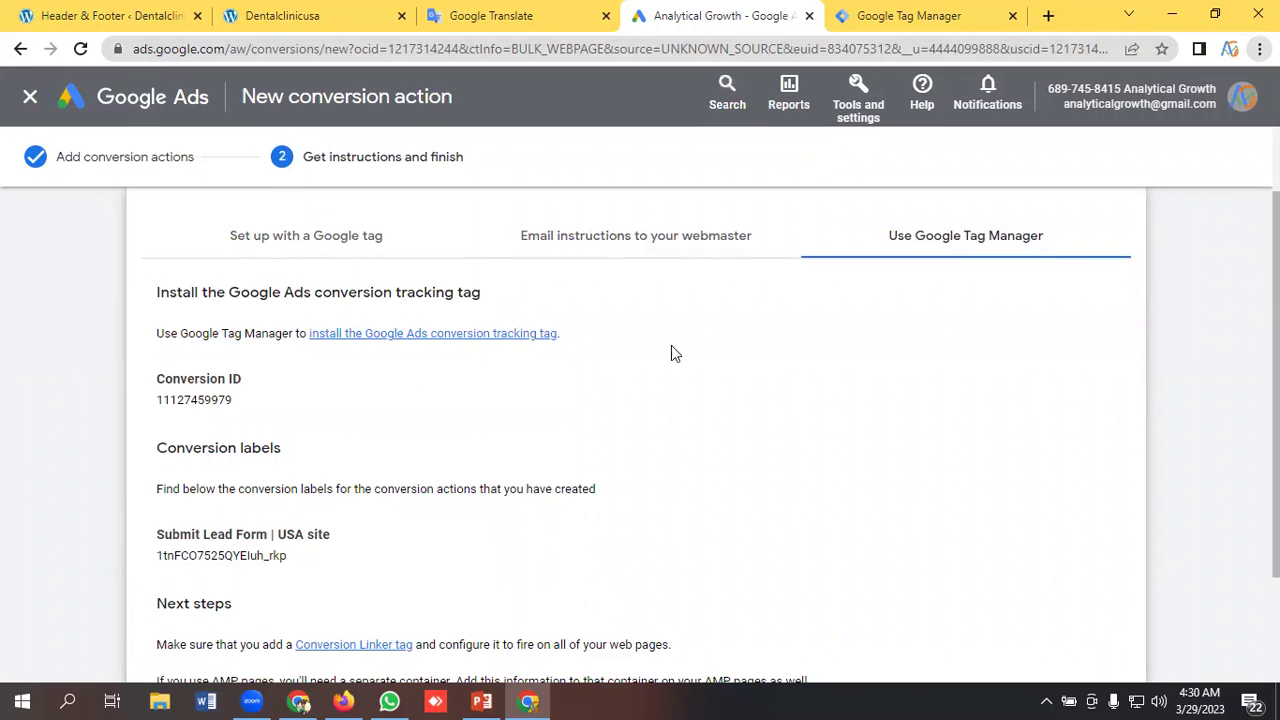
In Google Tag Manager, name the new account Dental Usa, set its country to United States, and enable anonymous data sharing
left_click(880, 12)
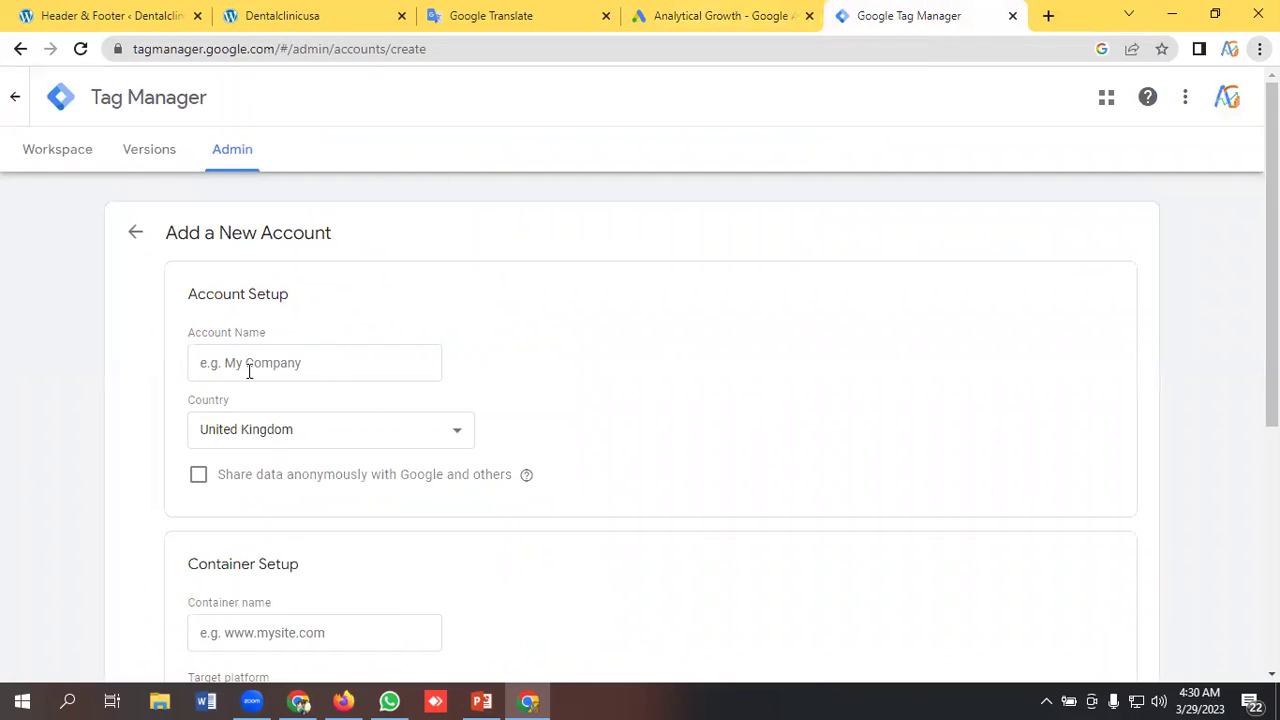
left_click(282, 368)
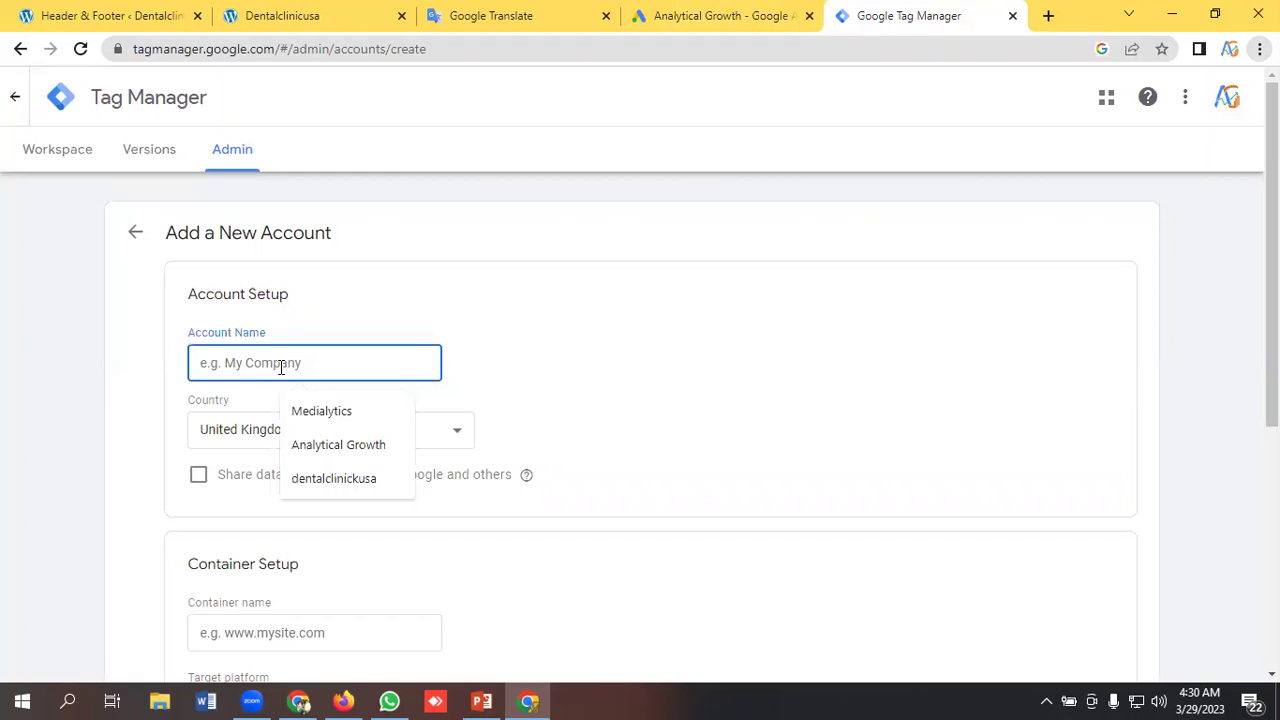
type("D")
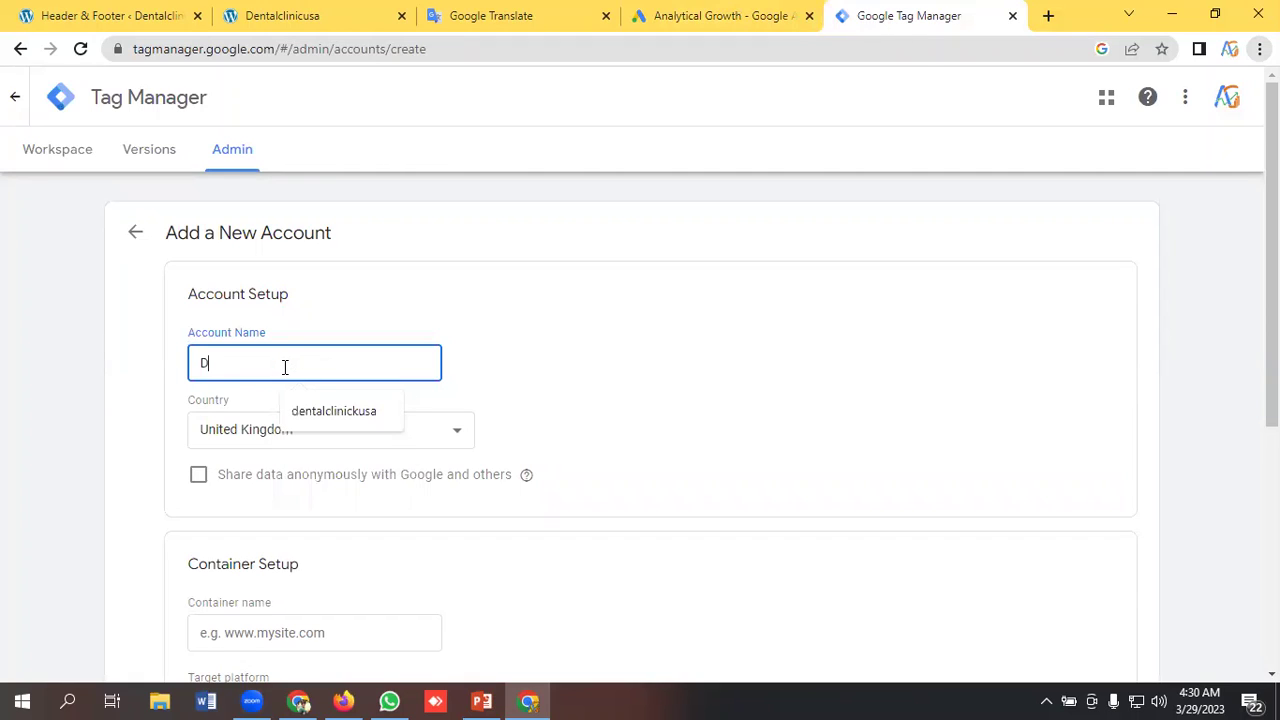
type("ental Usa")
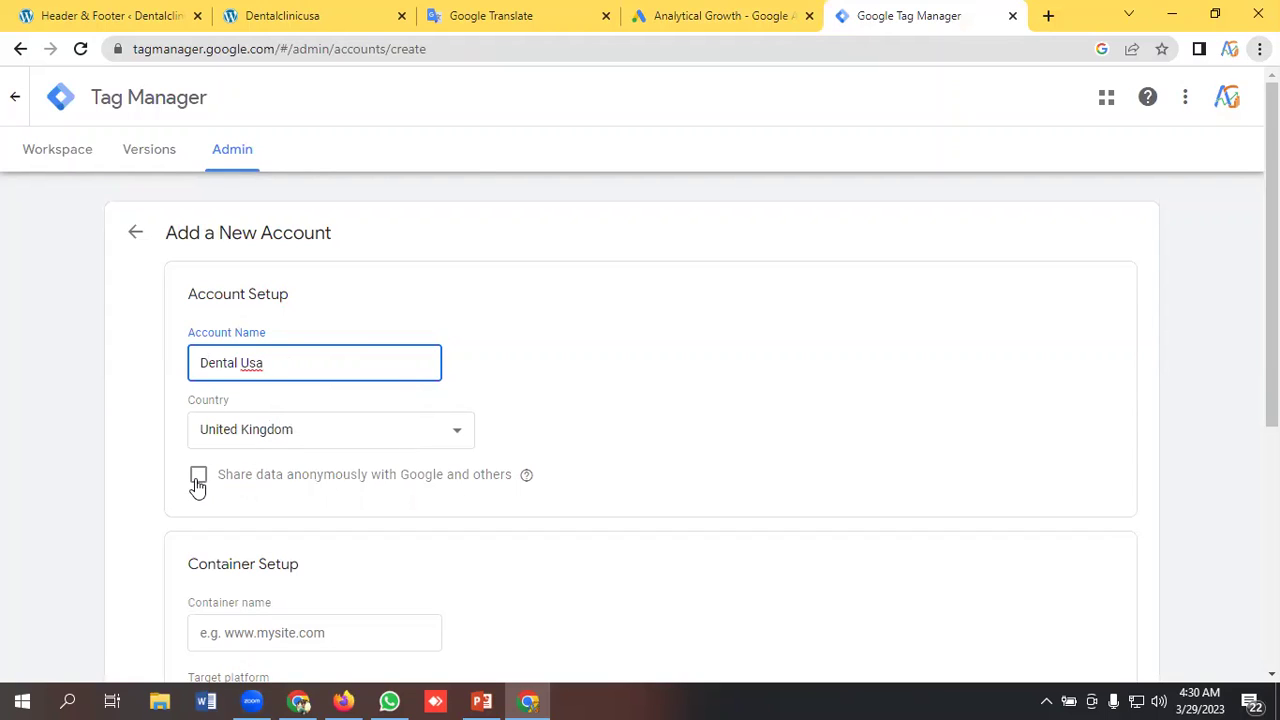
left_click(289, 432)
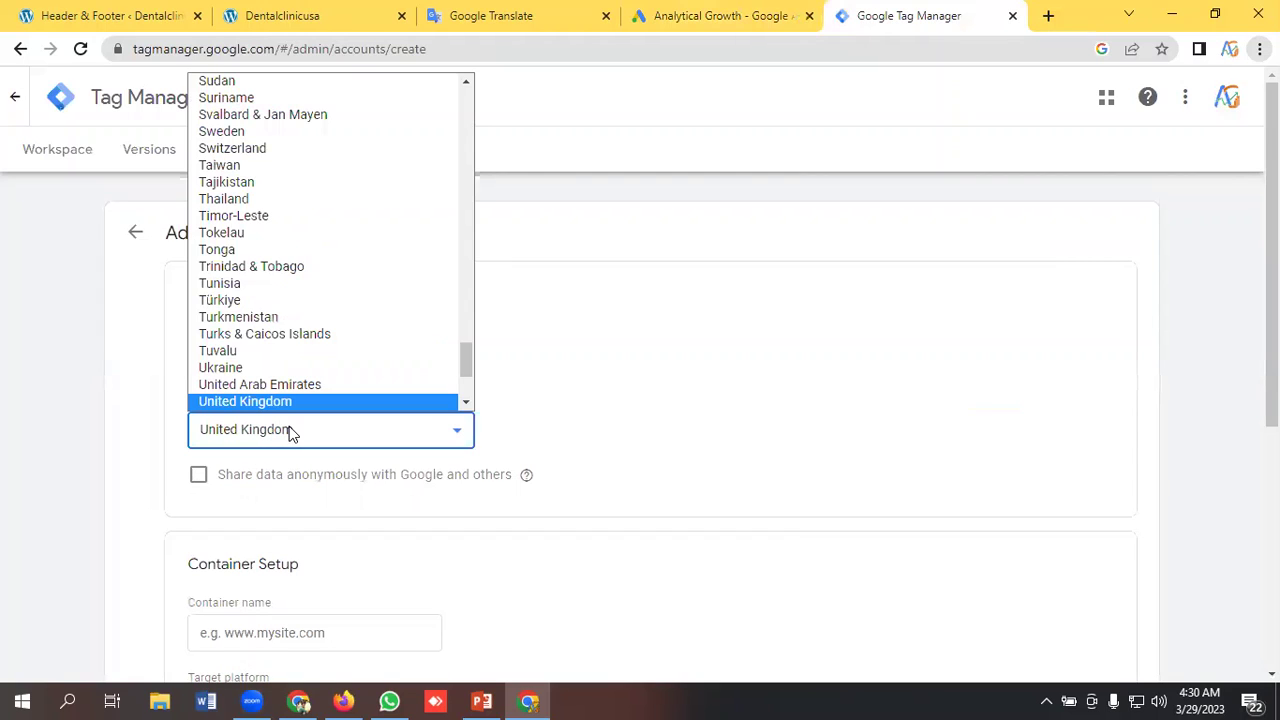
key("Down")
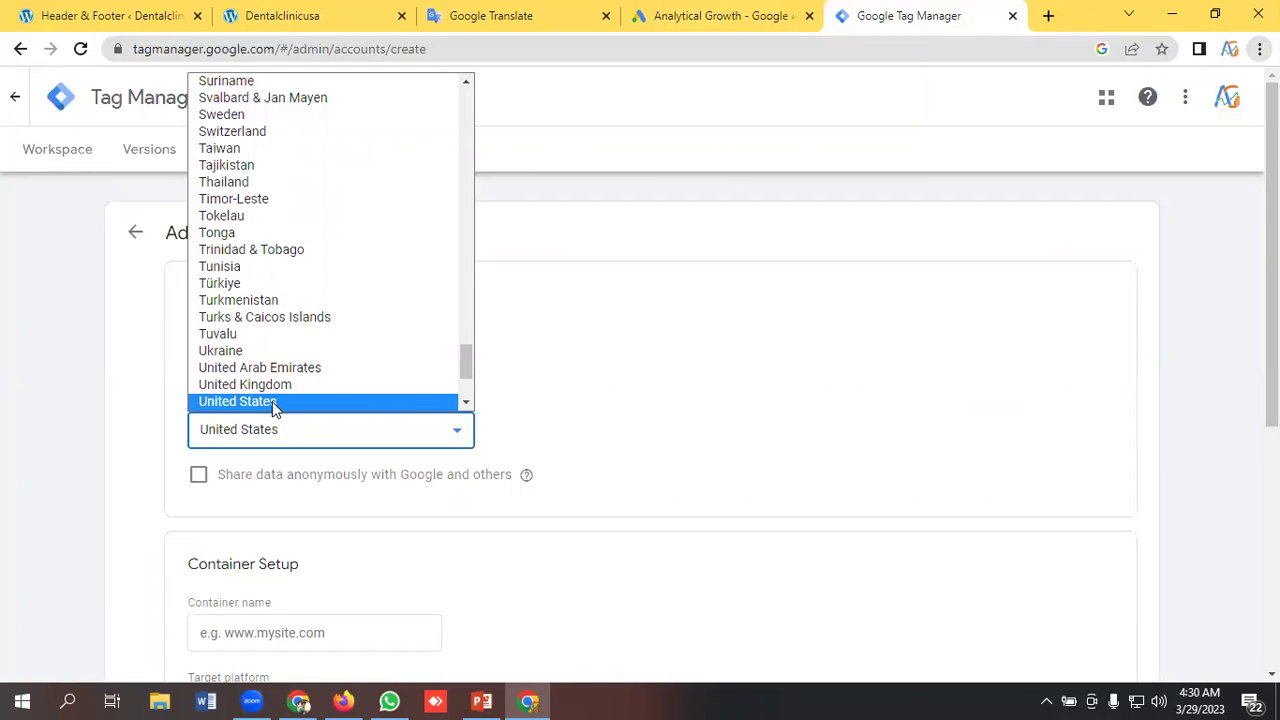
left_click(272, 401)
left_click(199, 476)
Enter Dental Usa as the container name in the new account's container setup
scroll(283, 408, "down", 2)
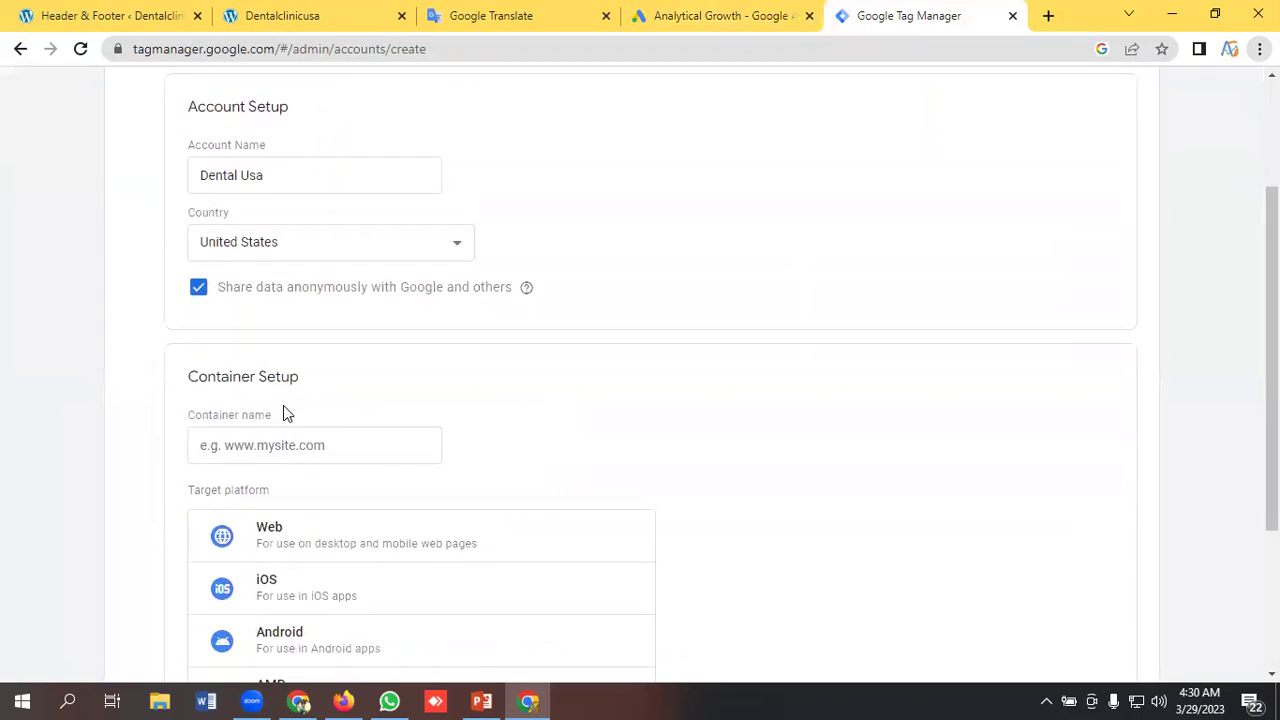
left_click(270, 457)
type("De")
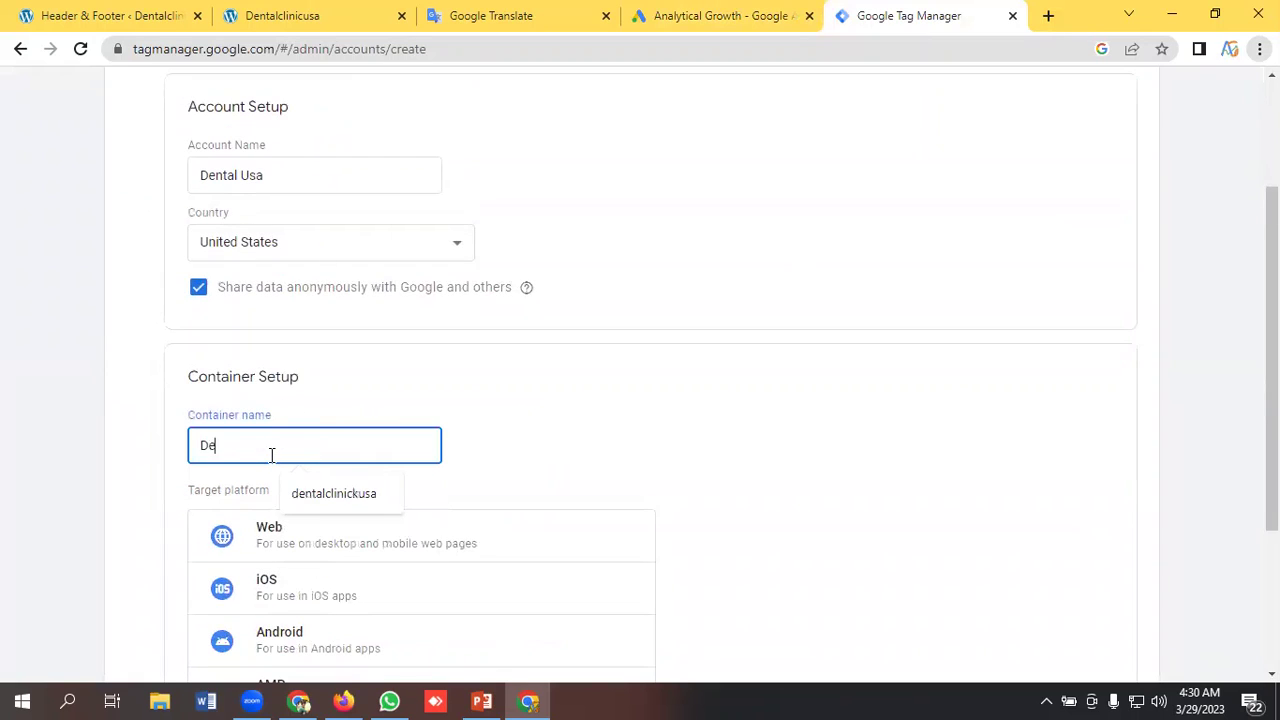
type("ntal Usa")
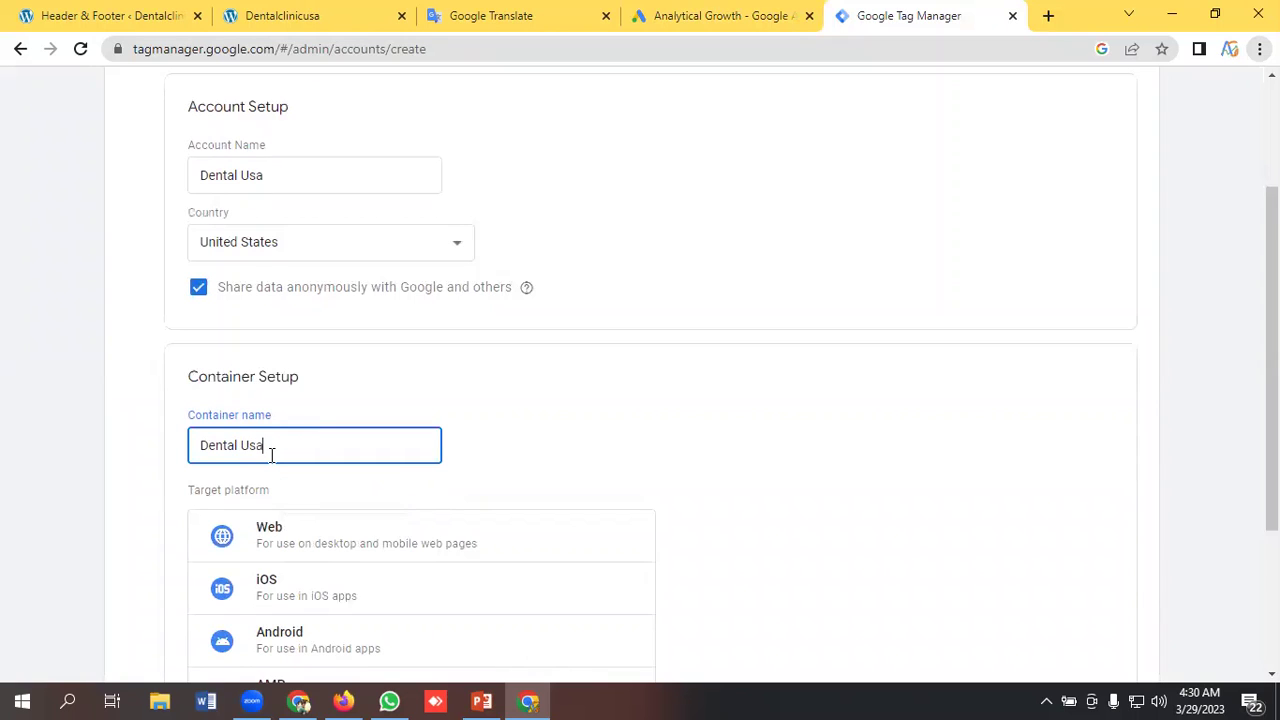
Set the container's target platform to Web, create it, and accept the Terms of Service including the GDPR Data Processing Terms
scroll(314, 449, "down", 2)
left_click(282, 356)
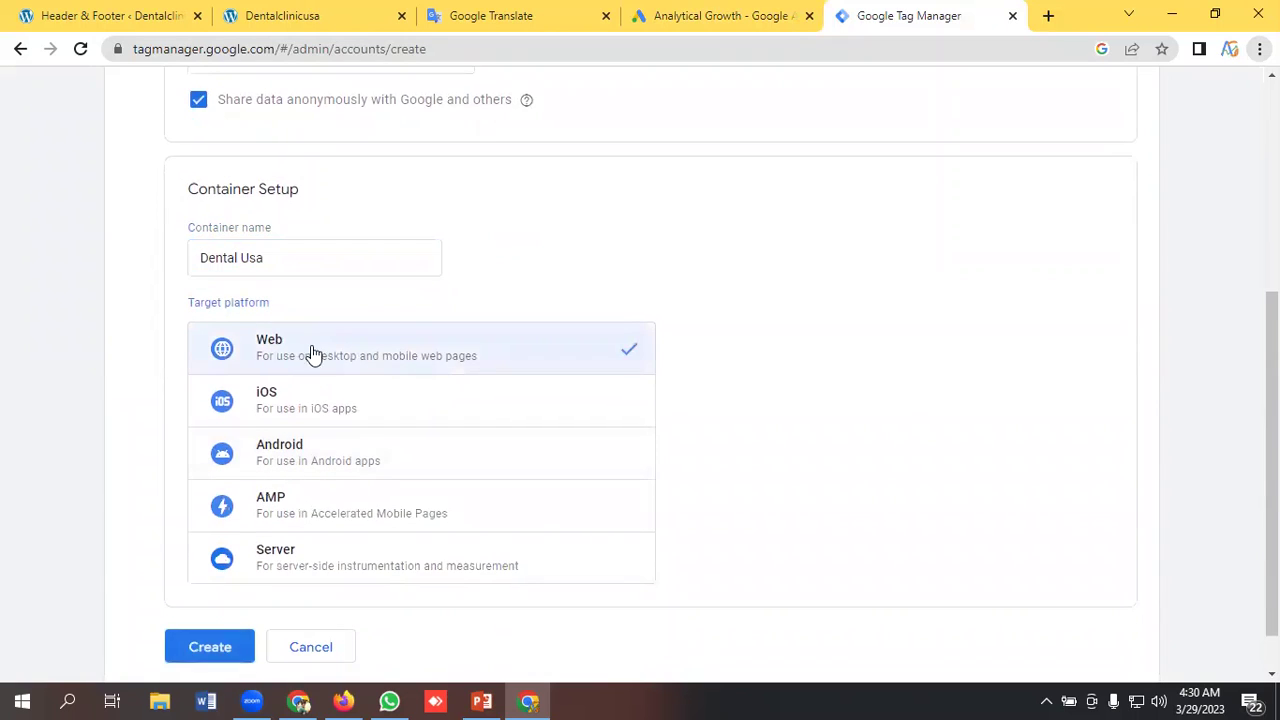
scroll(300, 460, "down", 1)
left_click(209, 598)
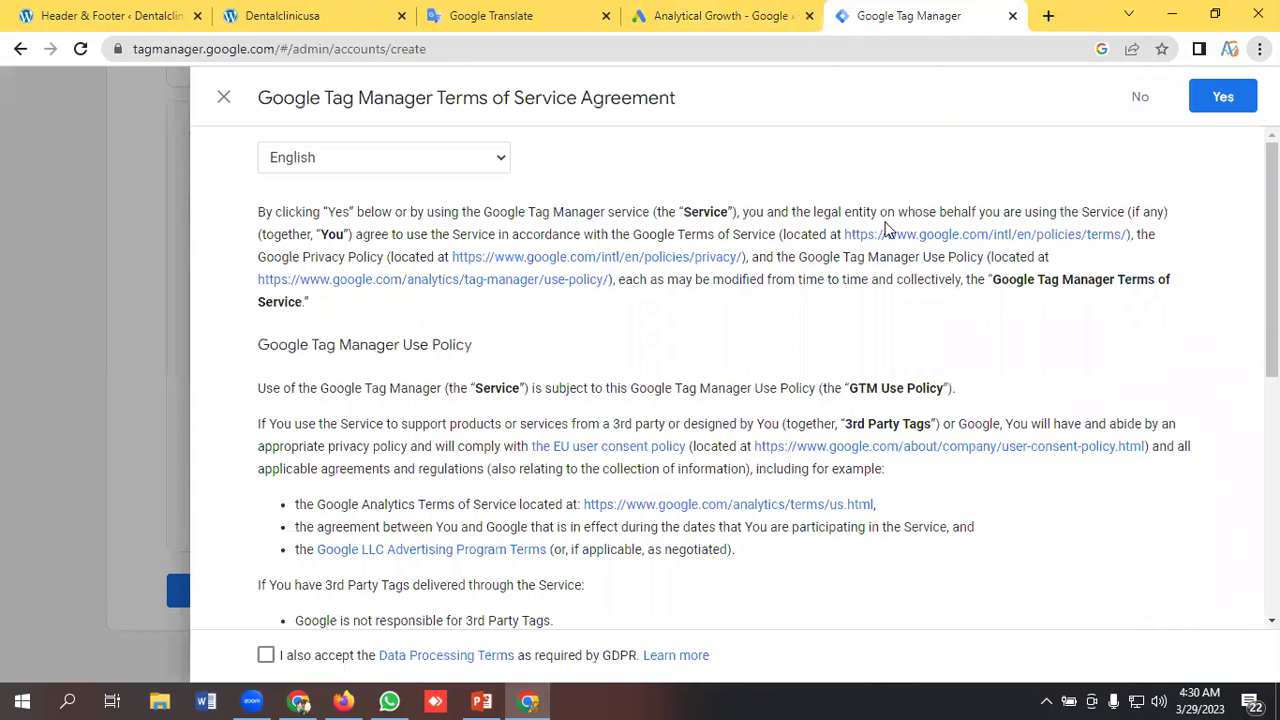
left_click(265, 655)
left_click(1219, 100)
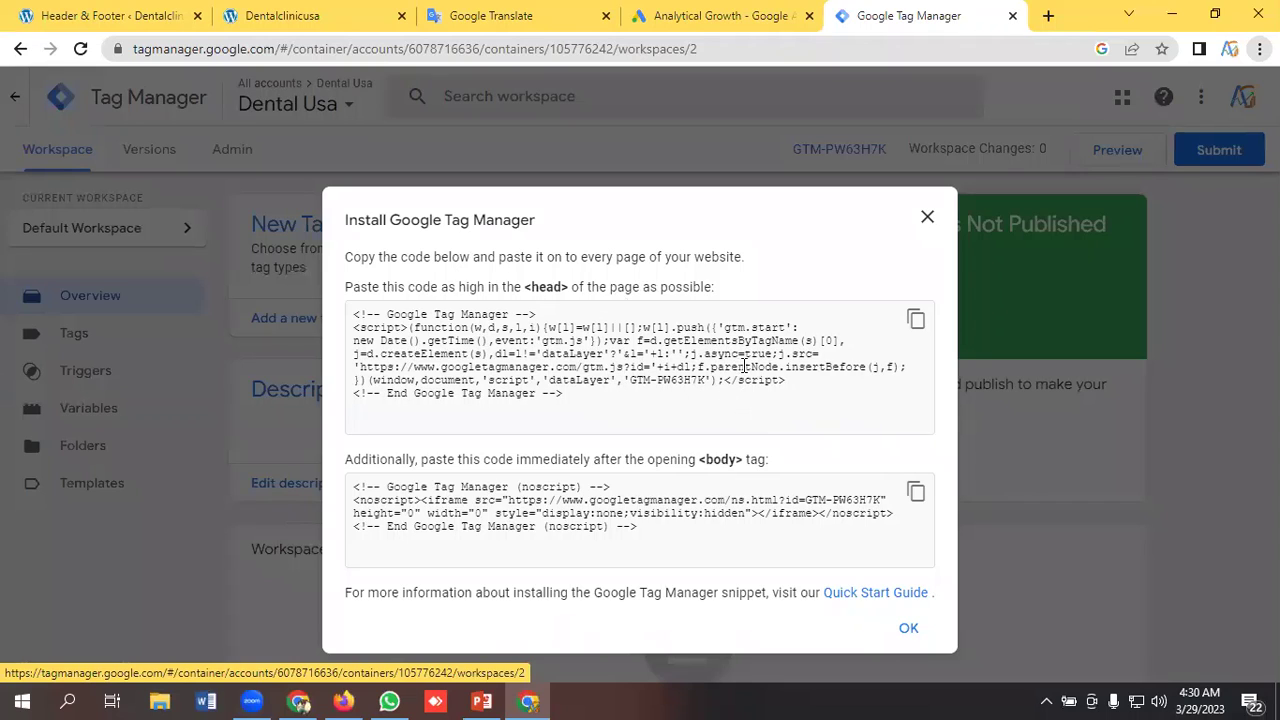
In the site's WordPress admin, search for new plugins with Insert Header Footer and review the WPCode entry
left_click(90, 14)
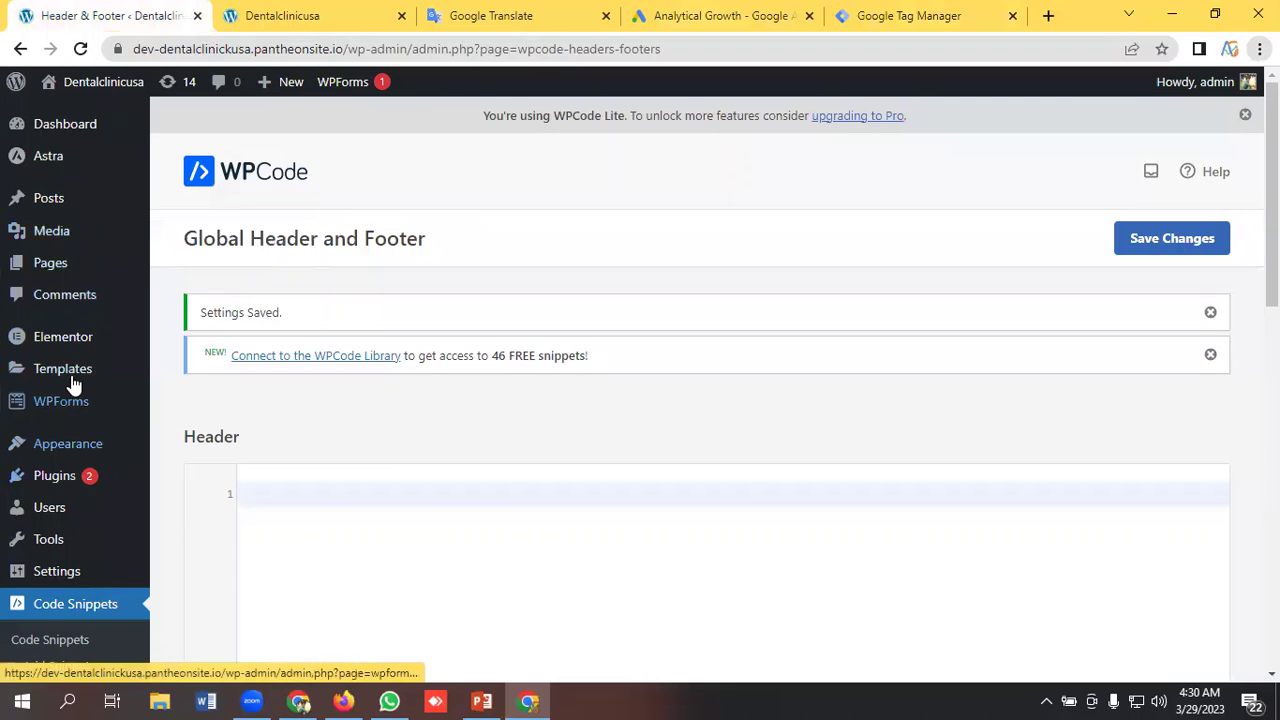
scroll(34, 380, "down", 1)
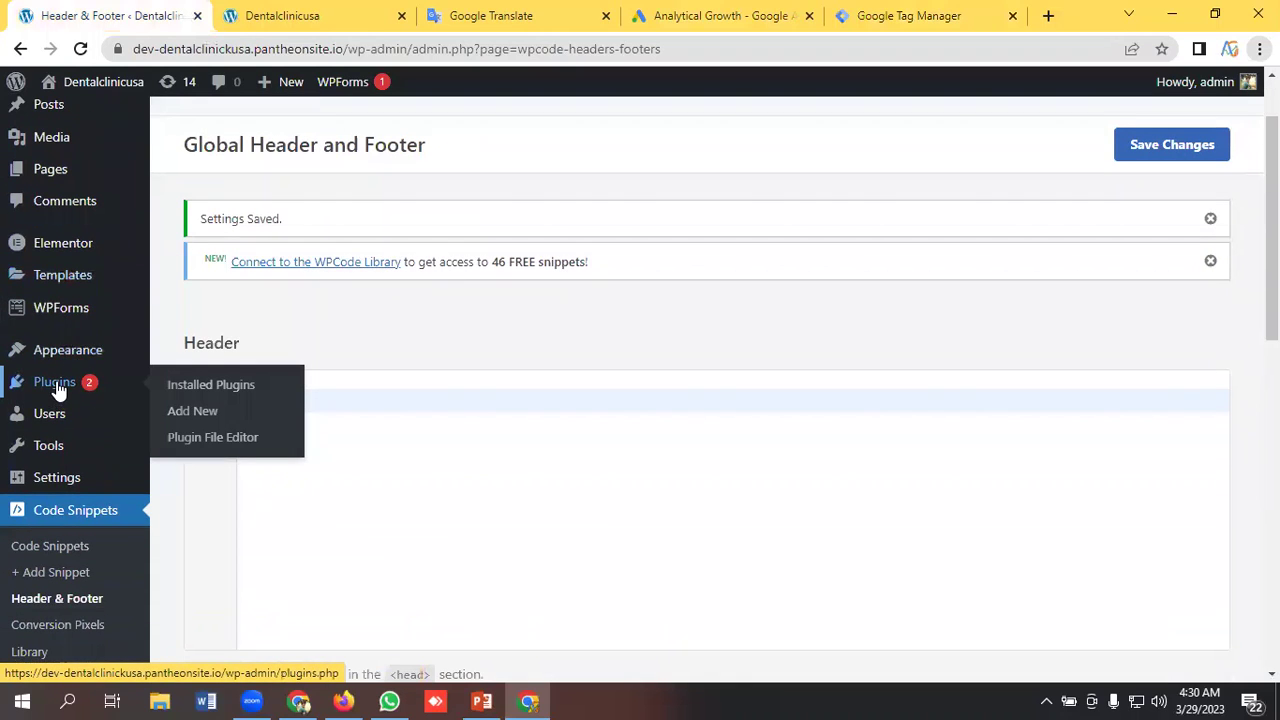
left_click(200, 413)
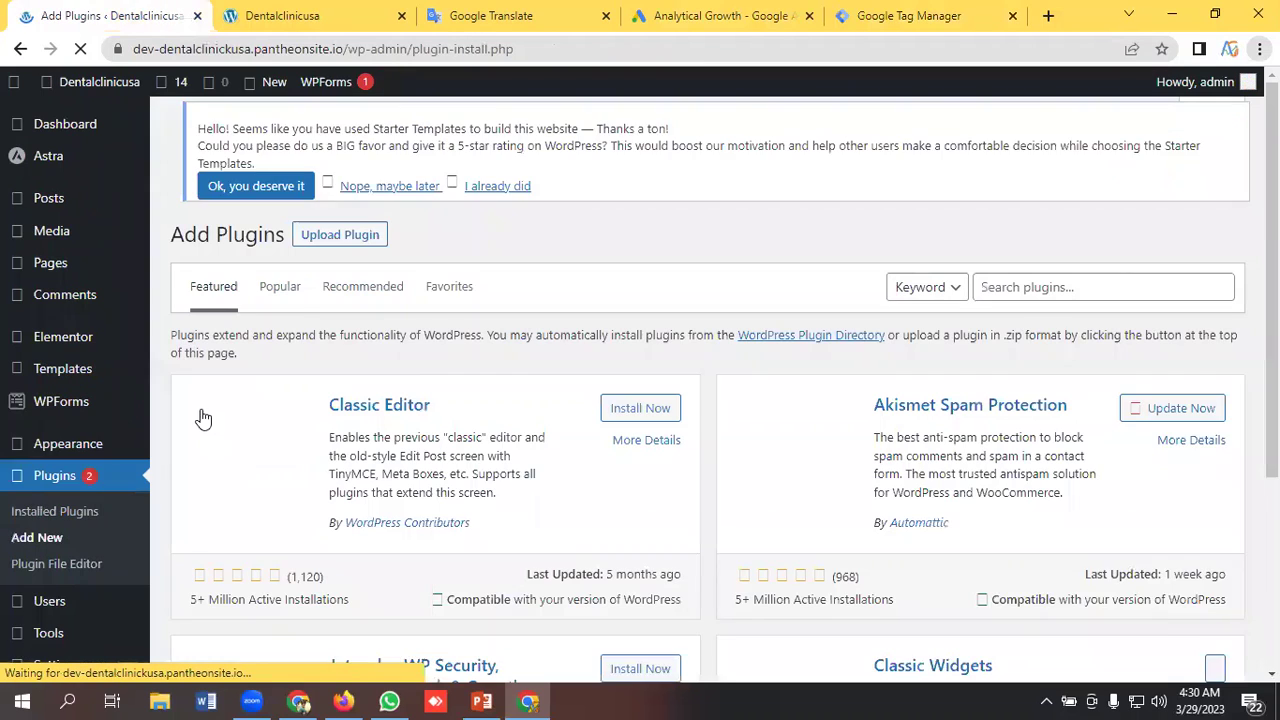
left_click(1034, 302)
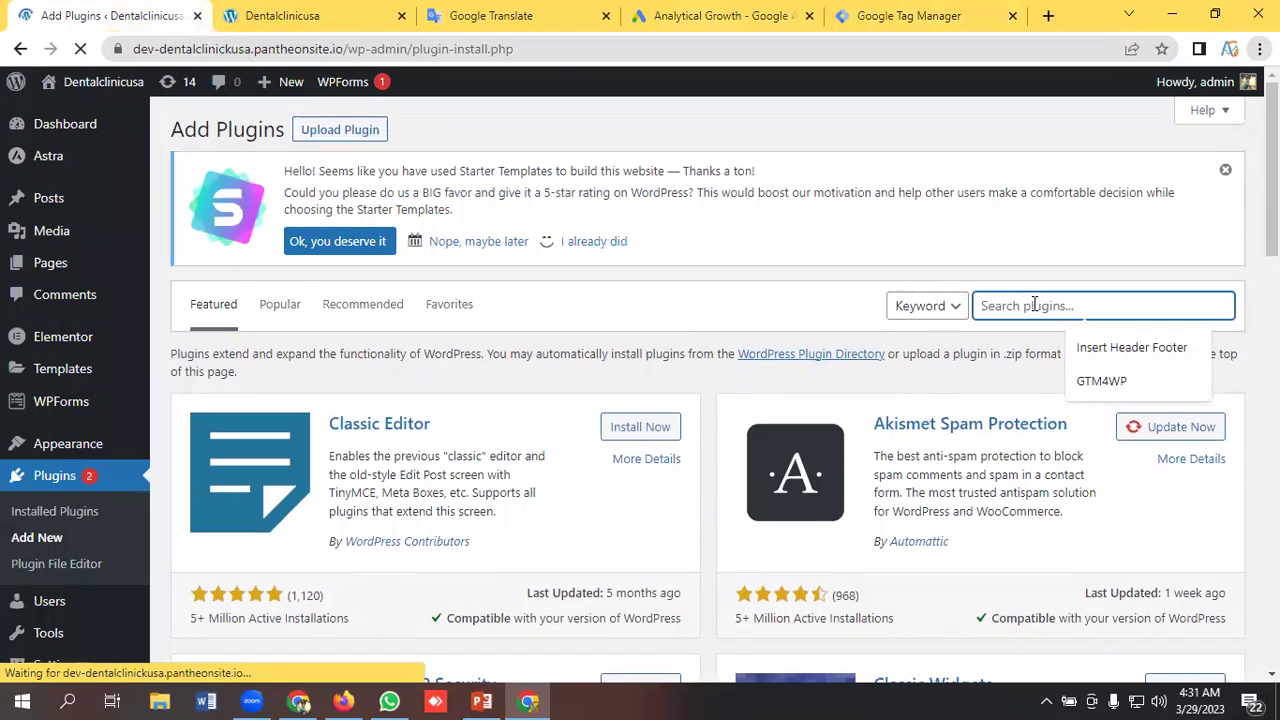
type("Inser")
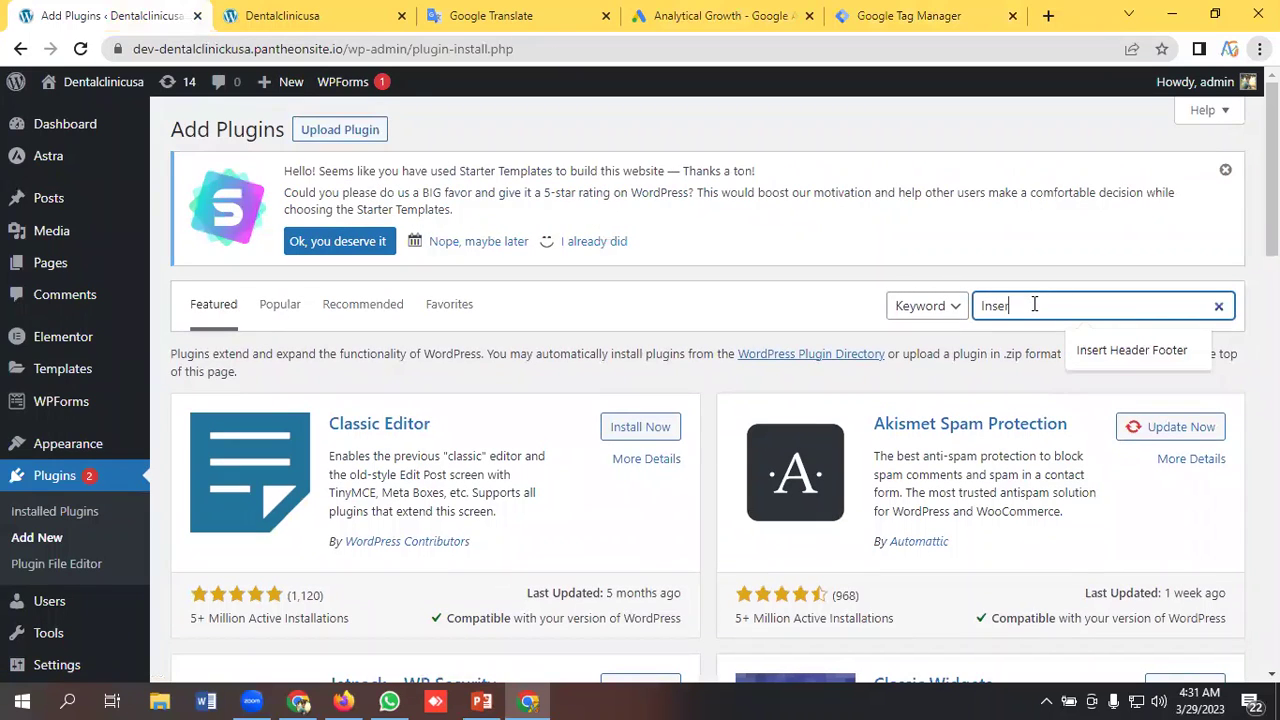
type("t Header Footer")
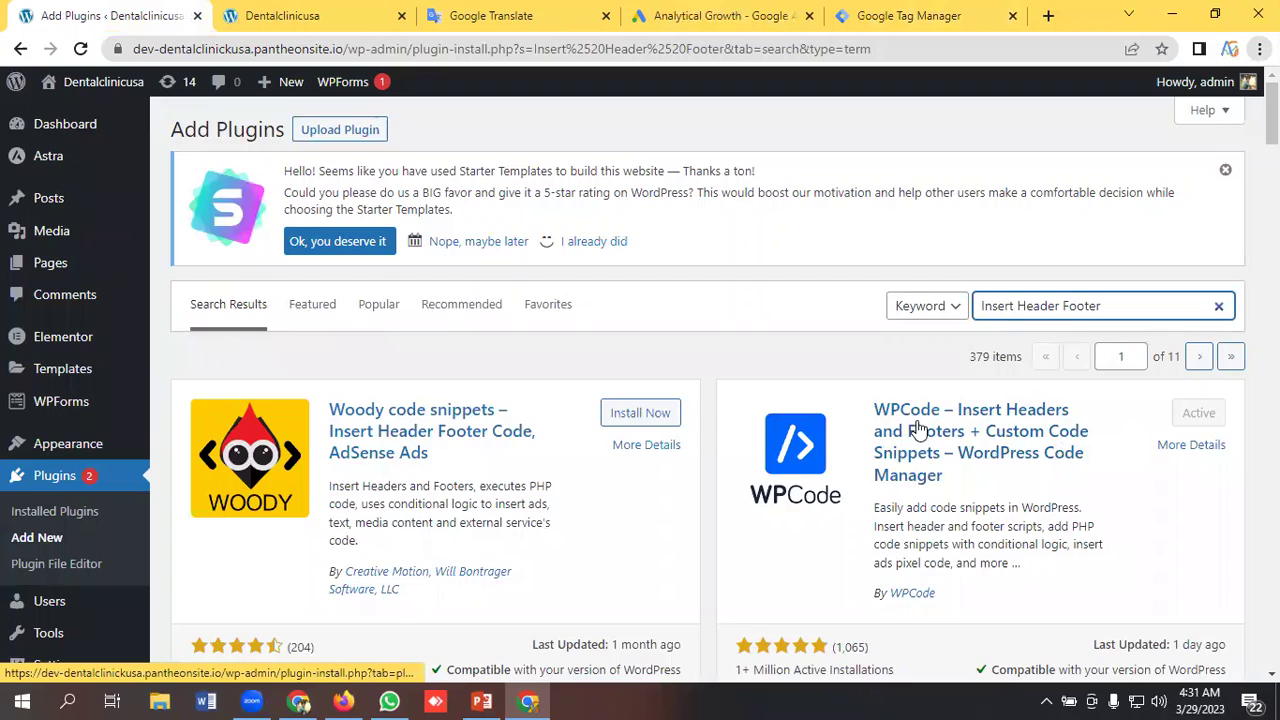
scroll(950, 420, "down", 1)
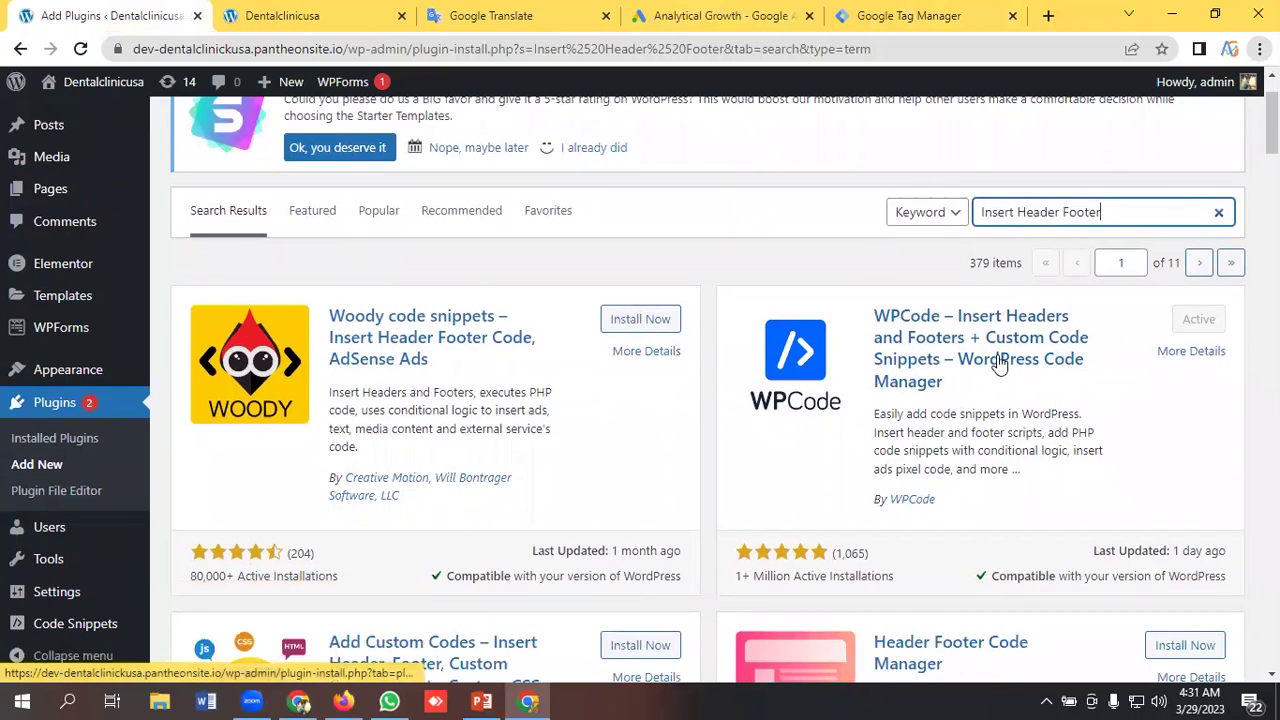
scroll(60, 455, "down", 1)
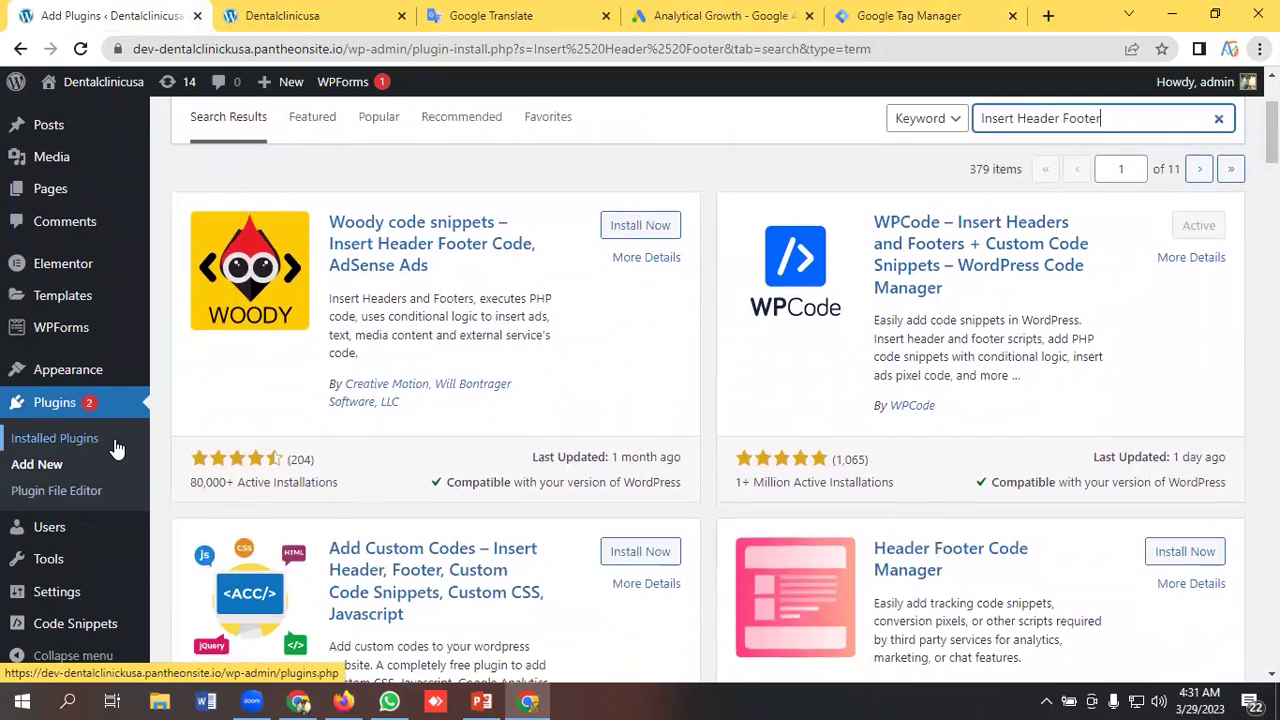
Open the Header & Footer page of the WPCode code snippets and look over its script sections
mouse_move(76, 637)
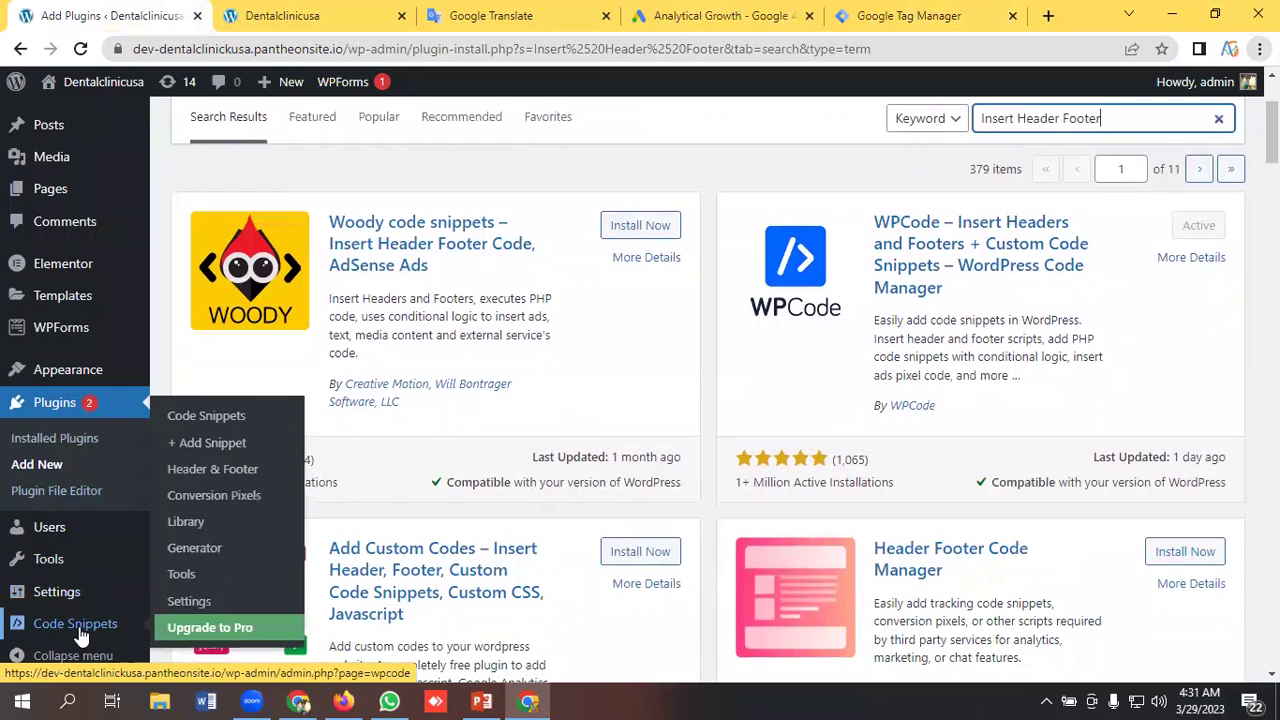
left_click(216, 472)
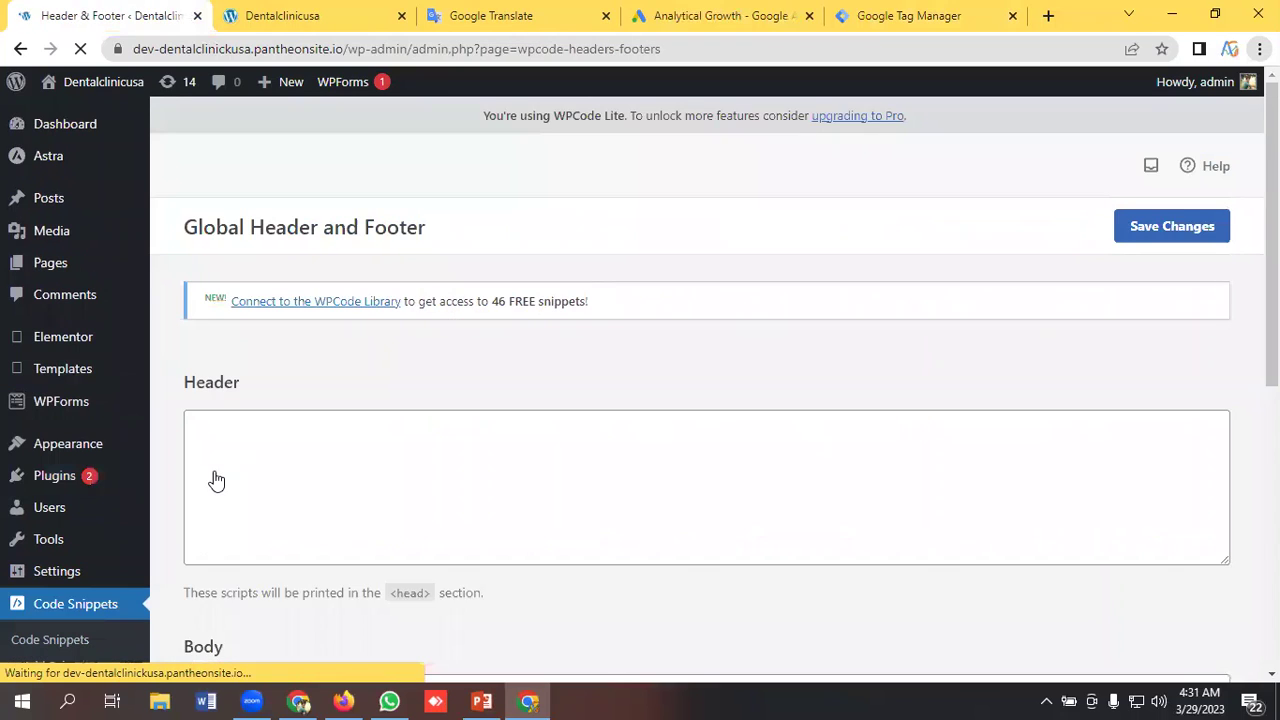
scroll(285, 395, "down", 1)
left_click(285, 395)
scroll(285, 398, "down", 2)
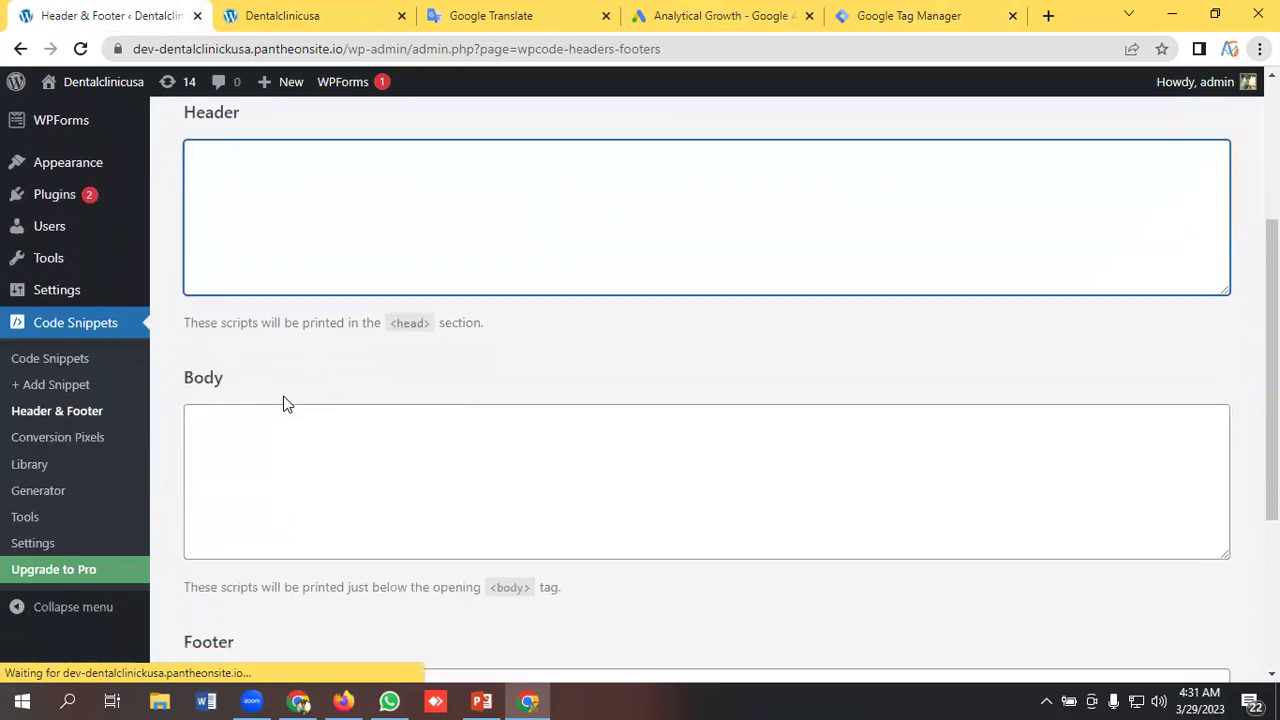
scroll(300, 405, "up", 2)
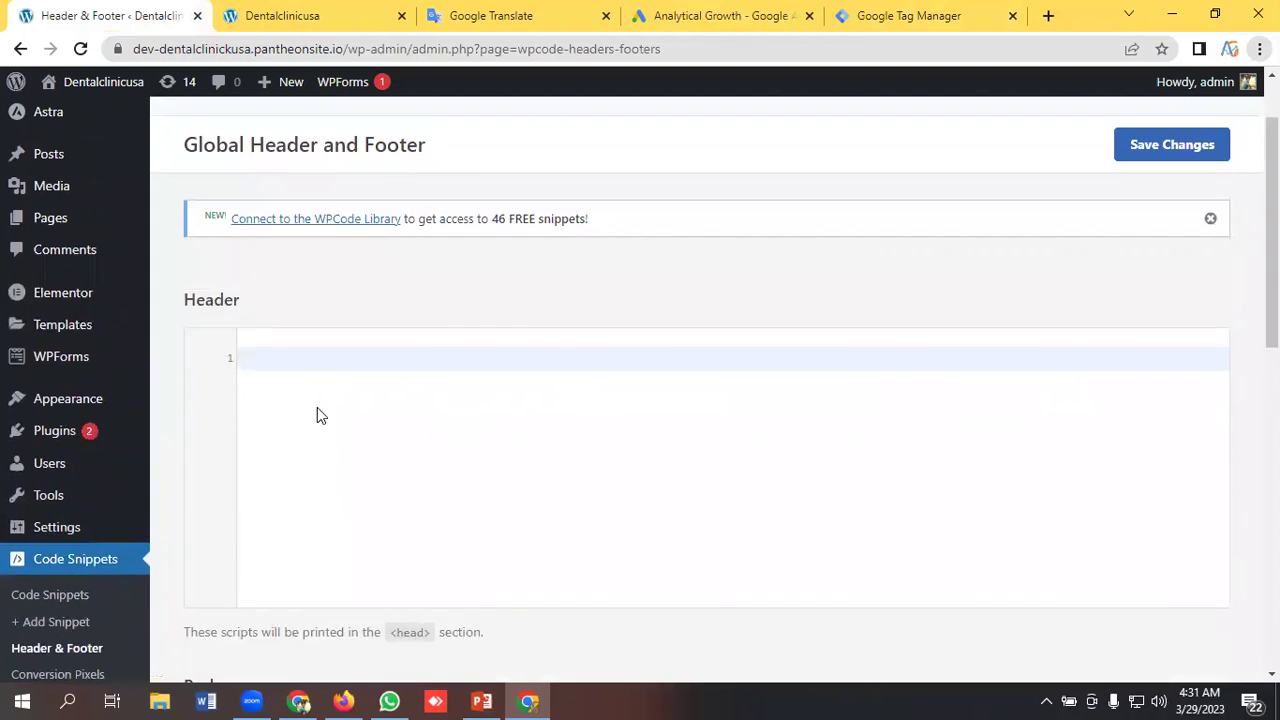
Copy the head code snippet from Google Tag Manager and paste it into the Header section of the WordPress page
left_click(889, 10)
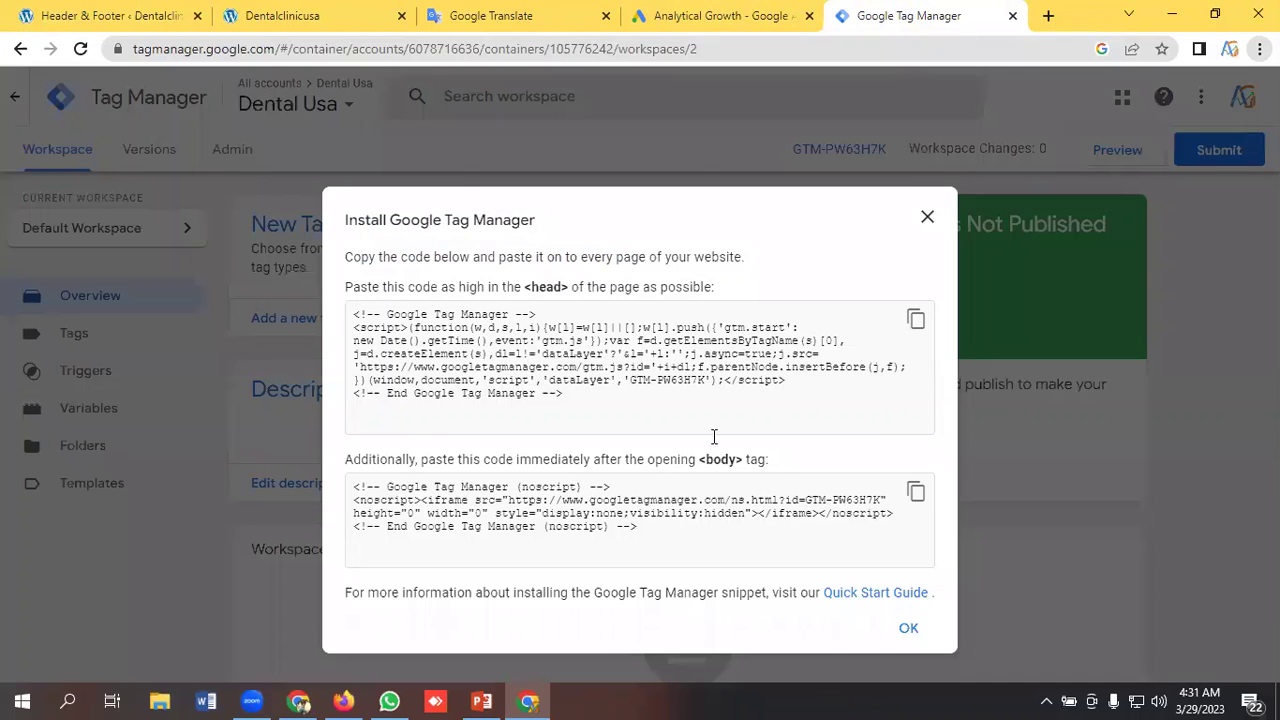
left_click(916, 319)
left_click(105, 16)
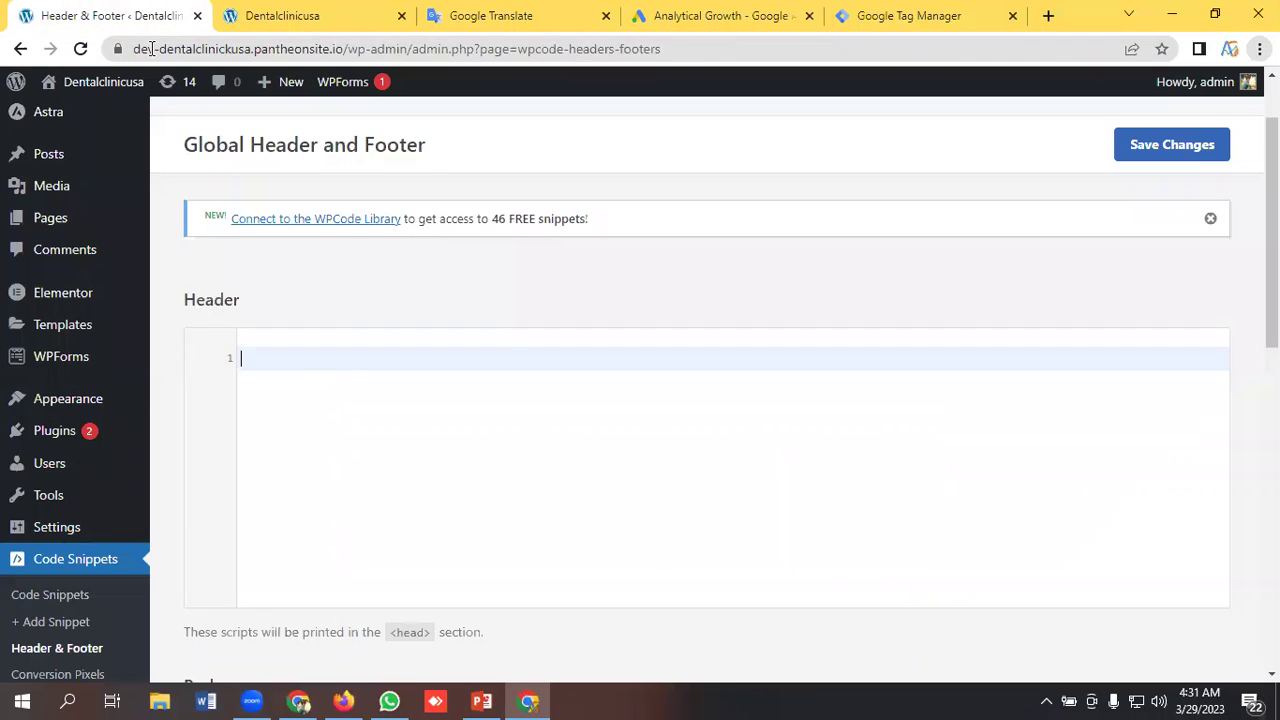
left_click(297, 372)
key("ctrl+v")
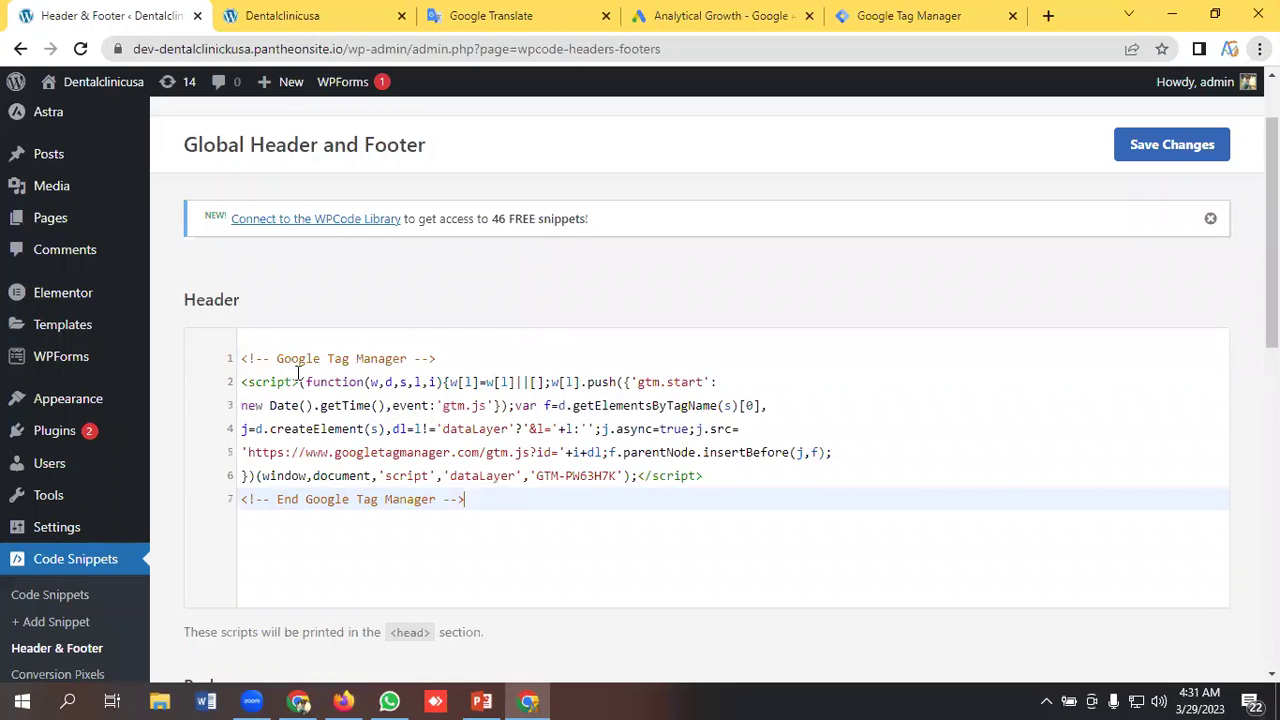
Copy the Tag Manager noscript snippet into the Body section of the WordPress page and save the header and footer settings
scroll(315, 500, "down", 4)
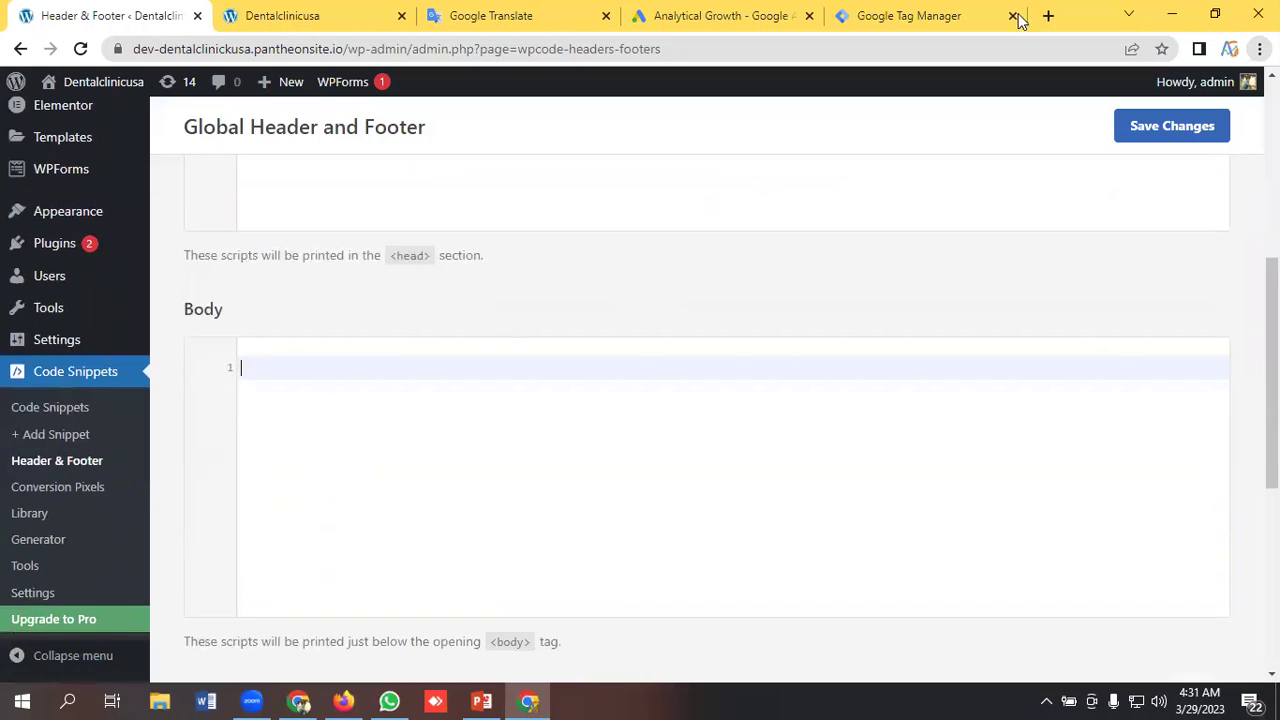
left_click(1018, 18)
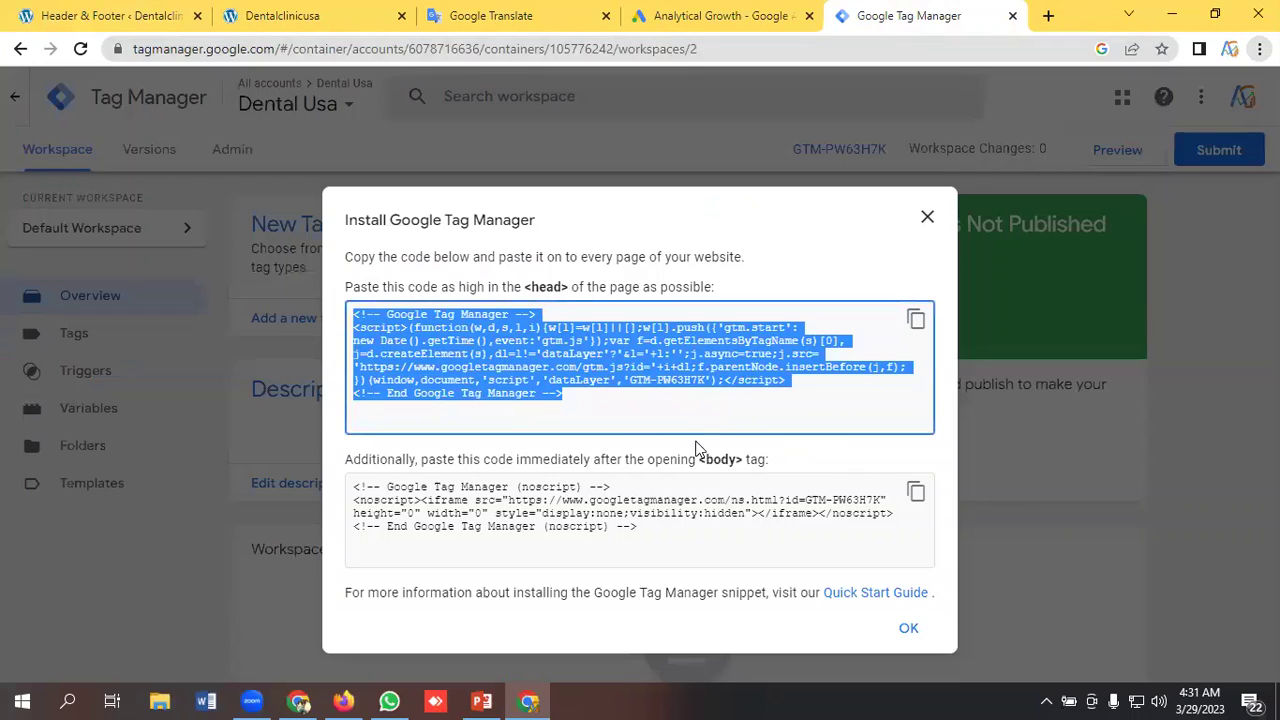
left_click(915, 495)
left_click(105, 16)
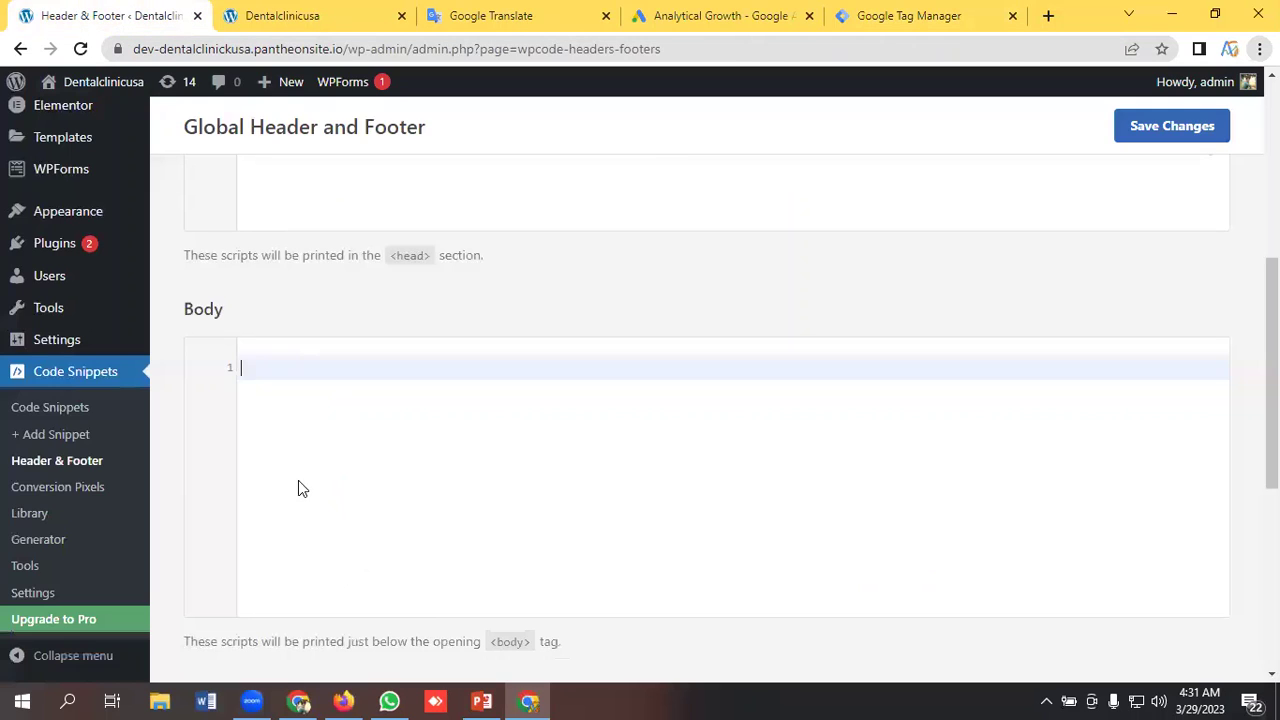
left_click(296, 371)
key("ctrl+v")
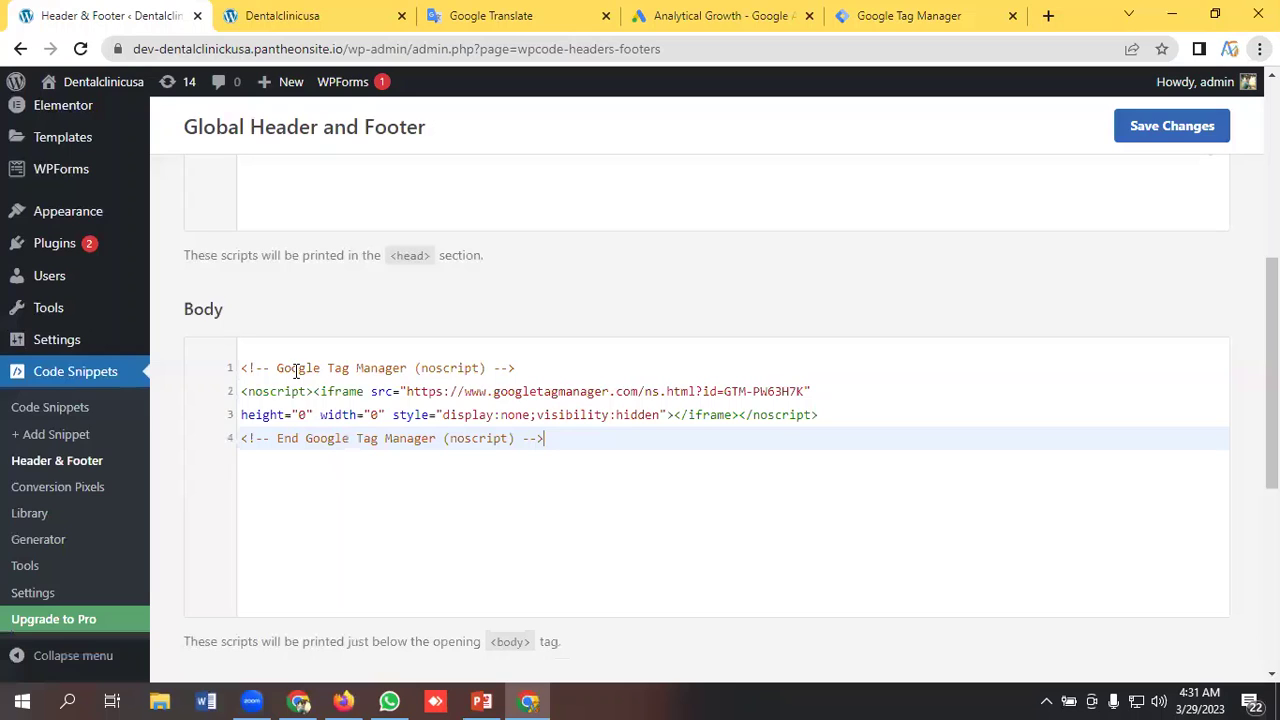
left_click(1170, 131)
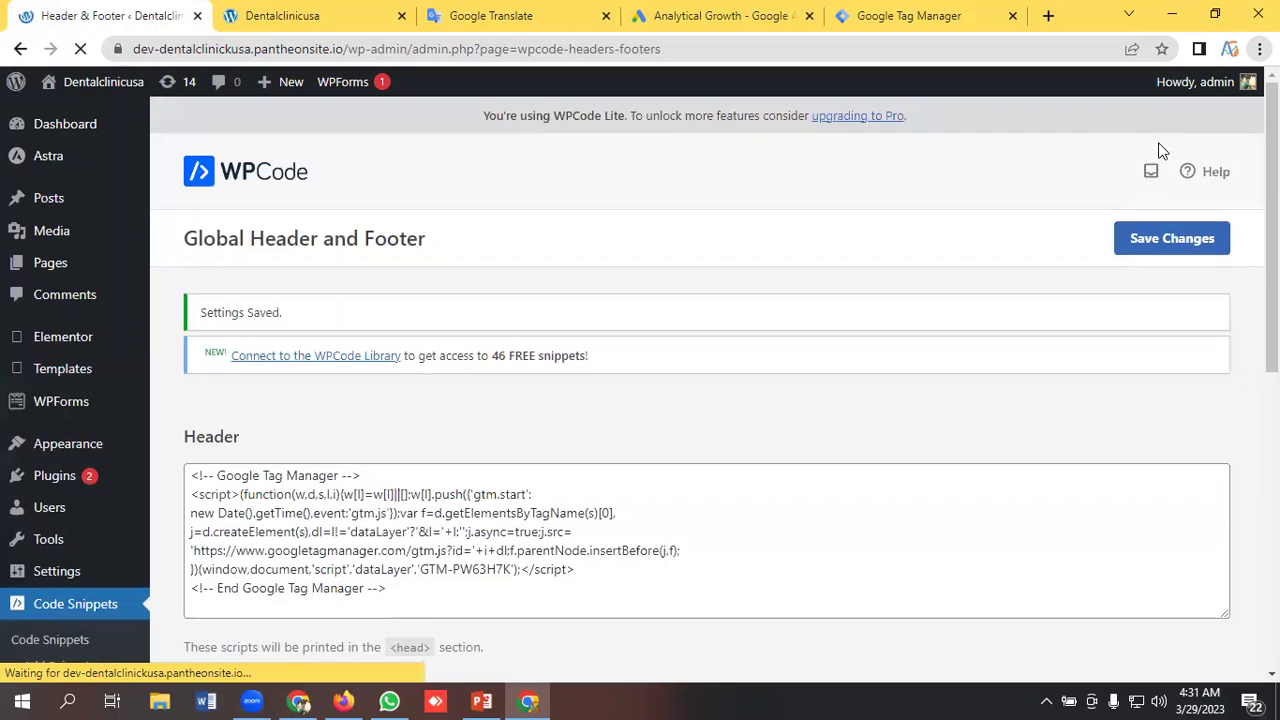
Back in Google Tag Manager, dismiss the install instructions and start a new tag named Conversion Linker
left_click(905, 25)
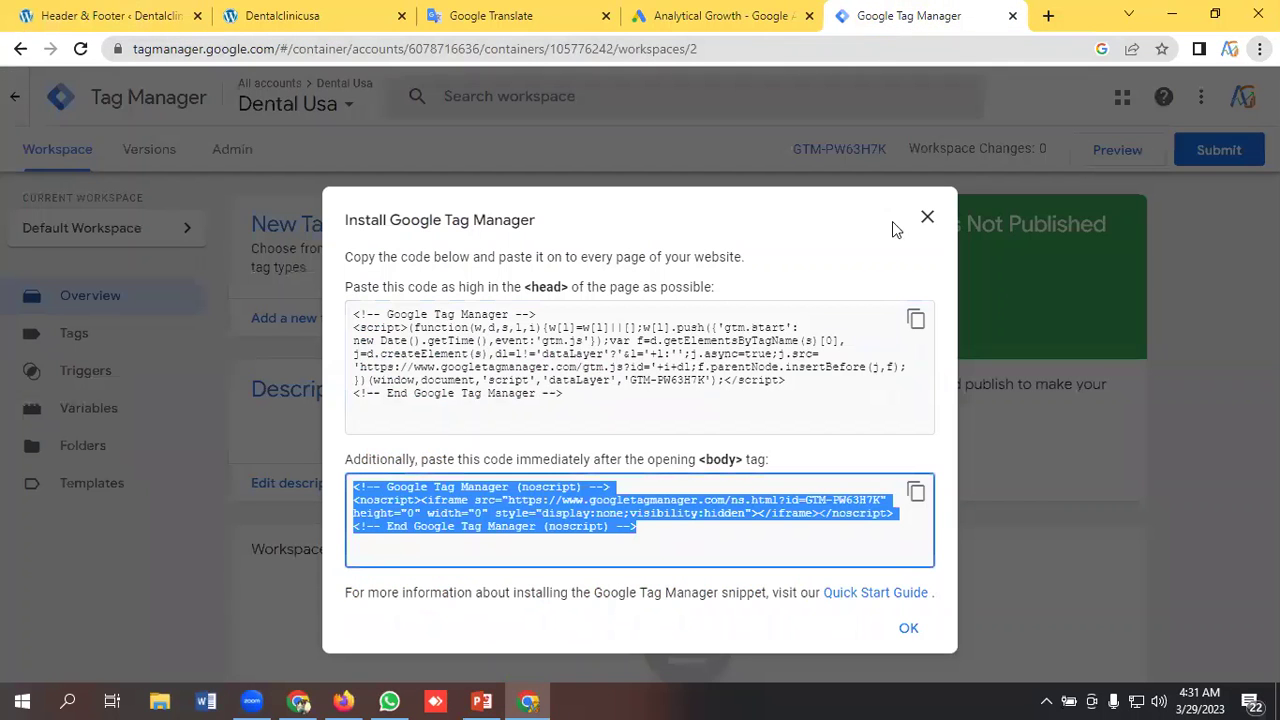
left_click(924, 218)
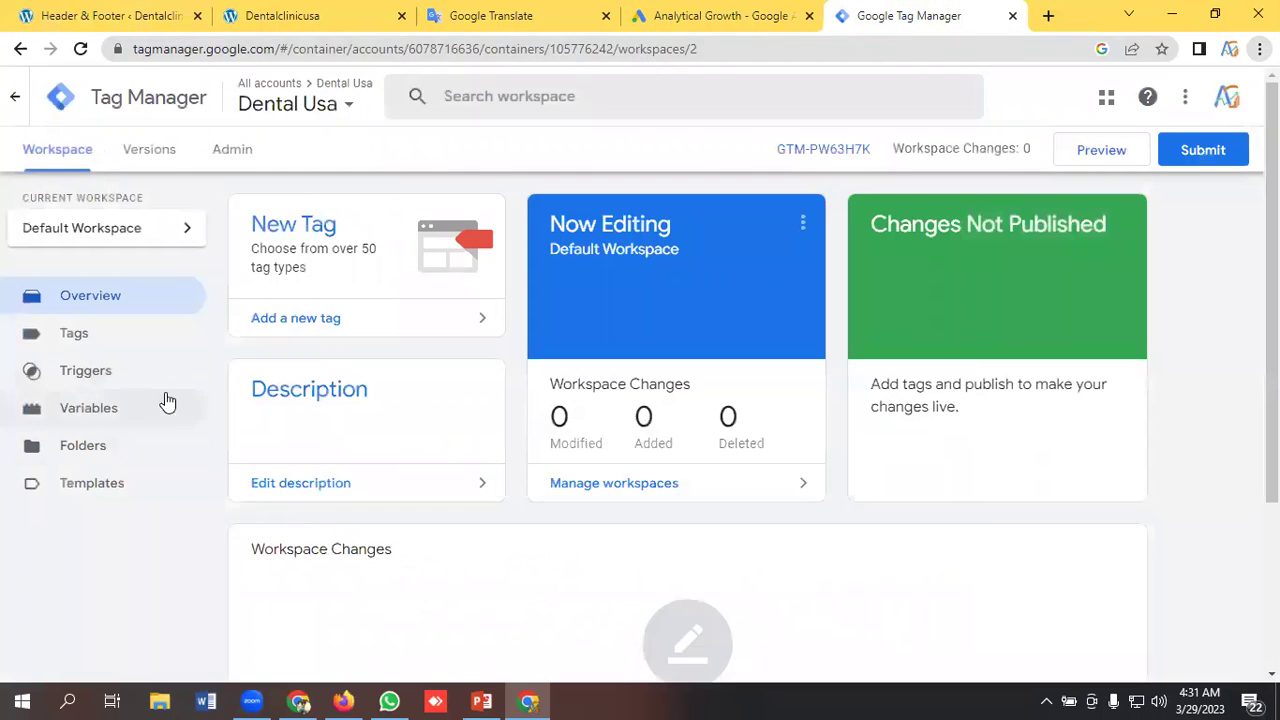
left_click(83, 340)
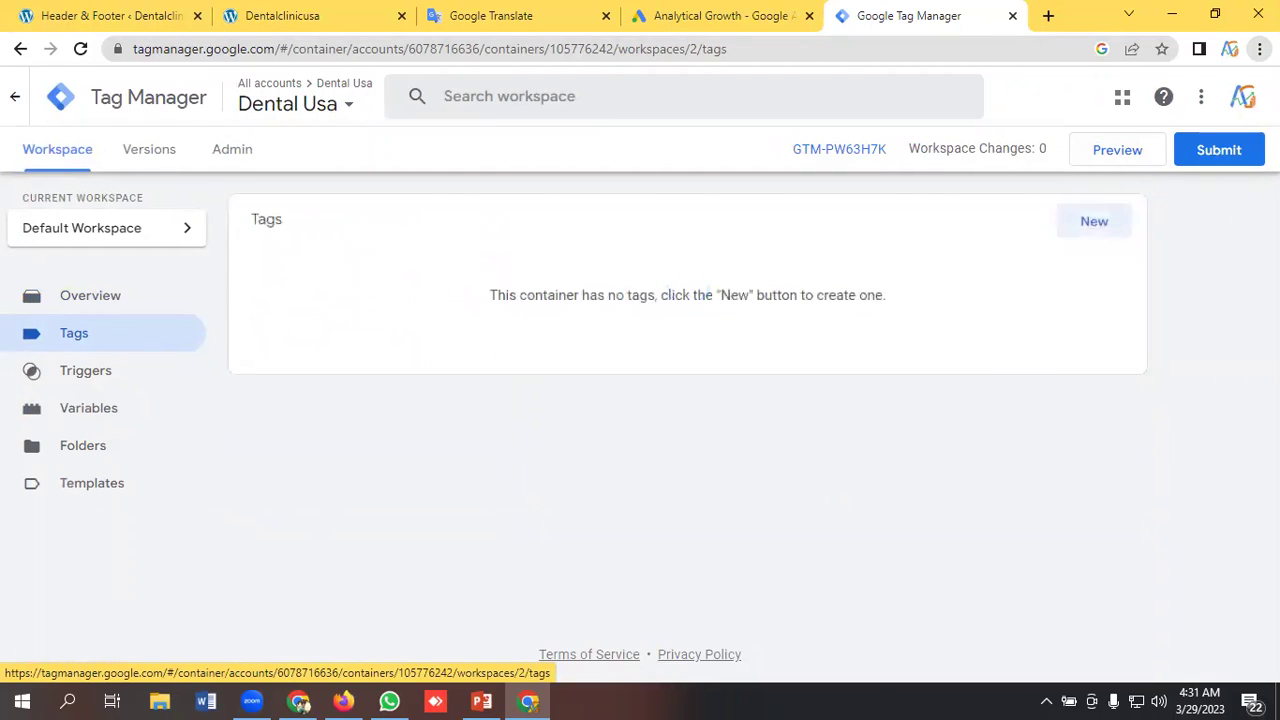
left_click(1094, 224)
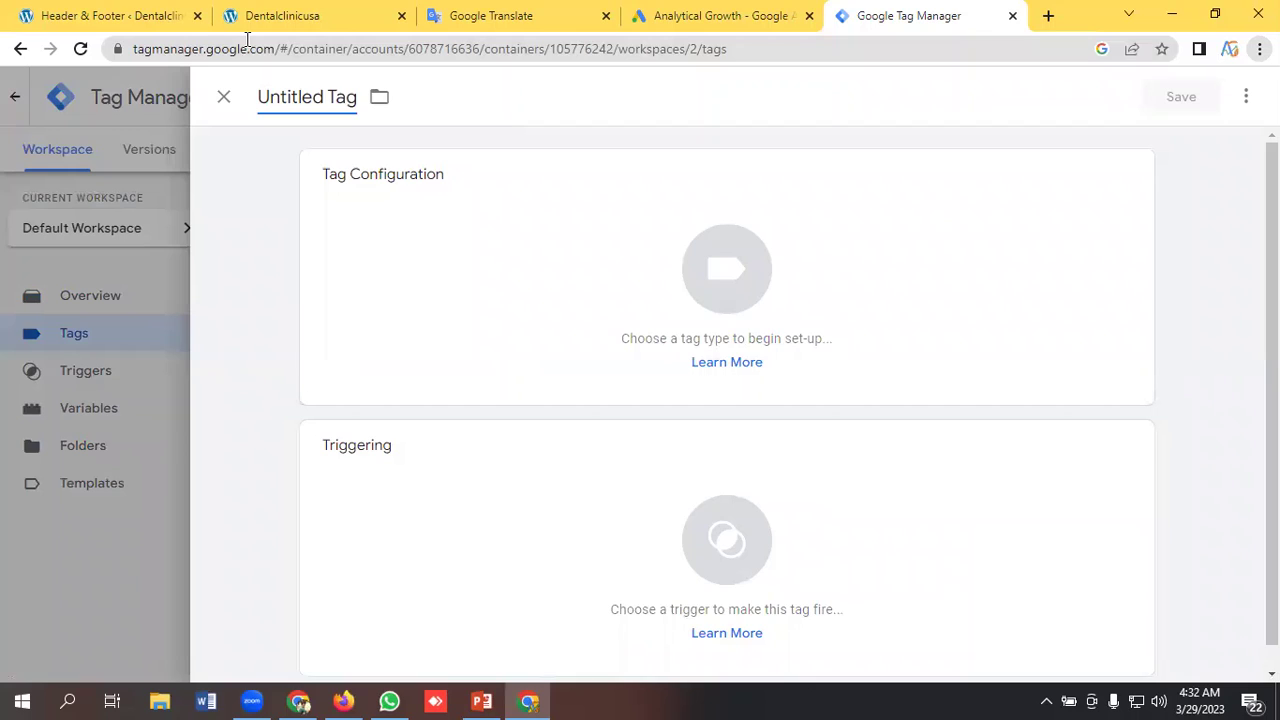
key("ctrl+a")
key("BackSpace")
type("Conve")
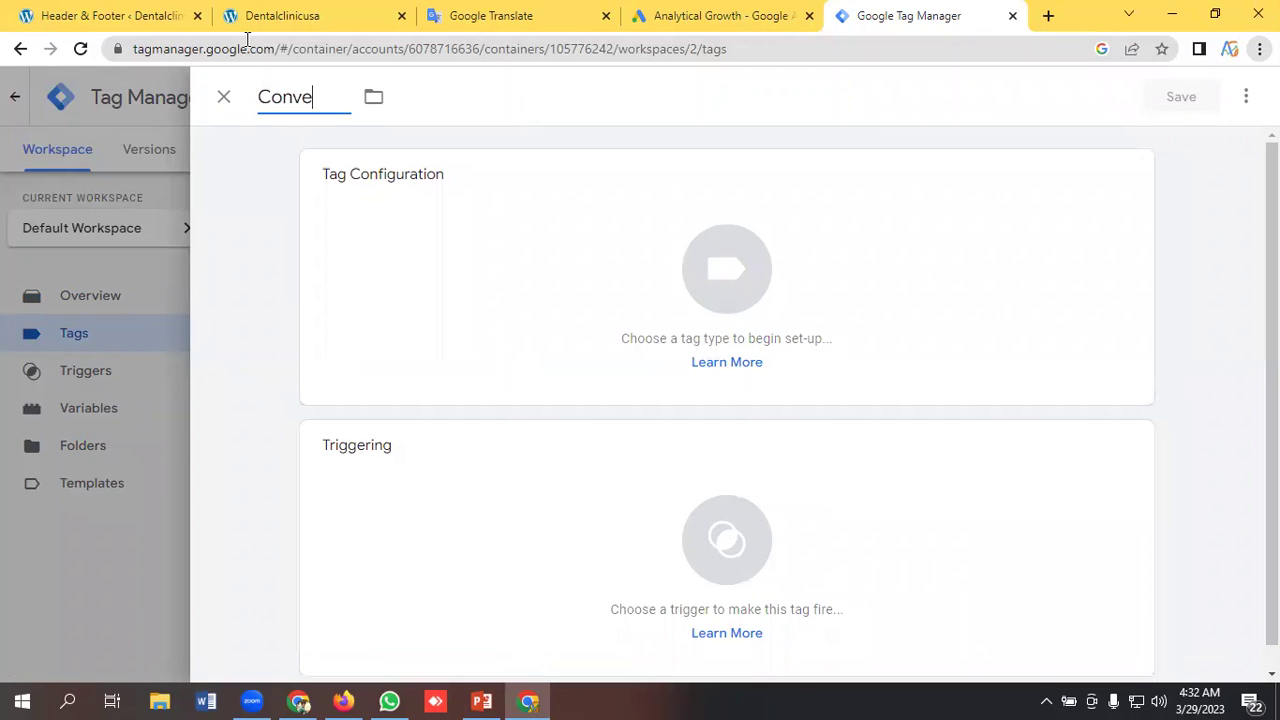
type("rsion Linker")
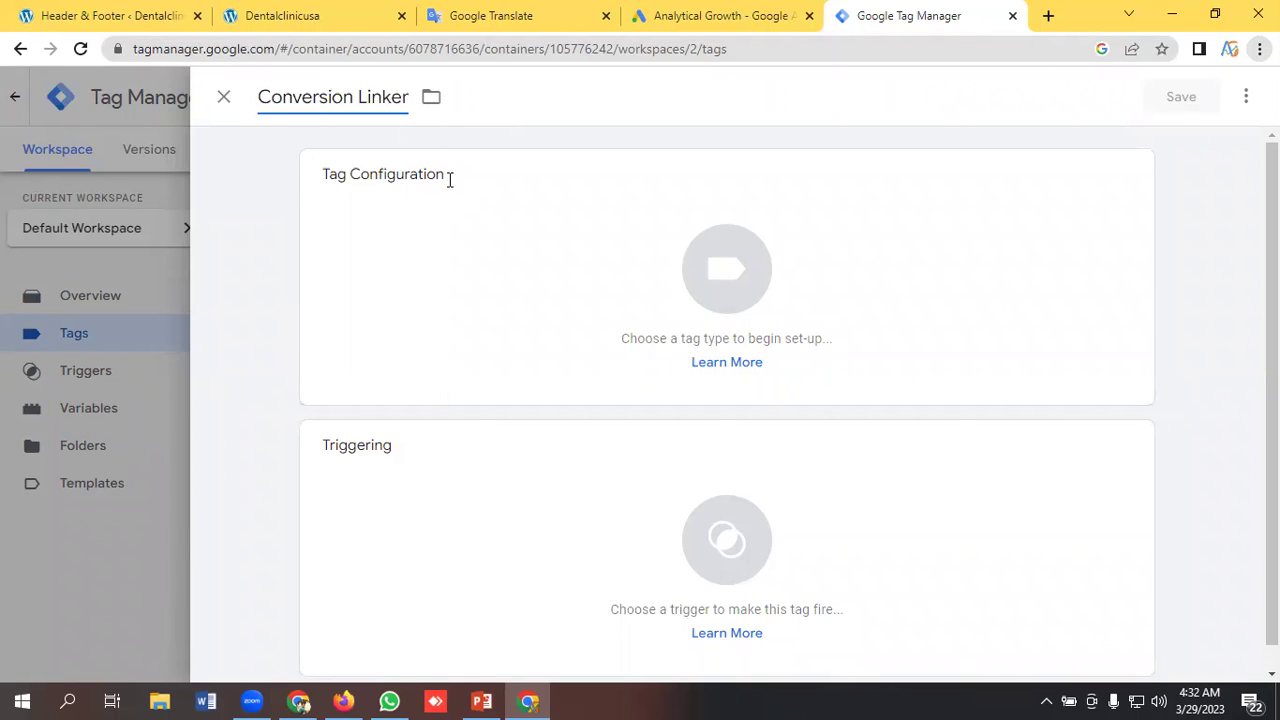
Set the tag's type to Conversion Linker with the All Pages firing trigger and save it
left_click(724, 313)
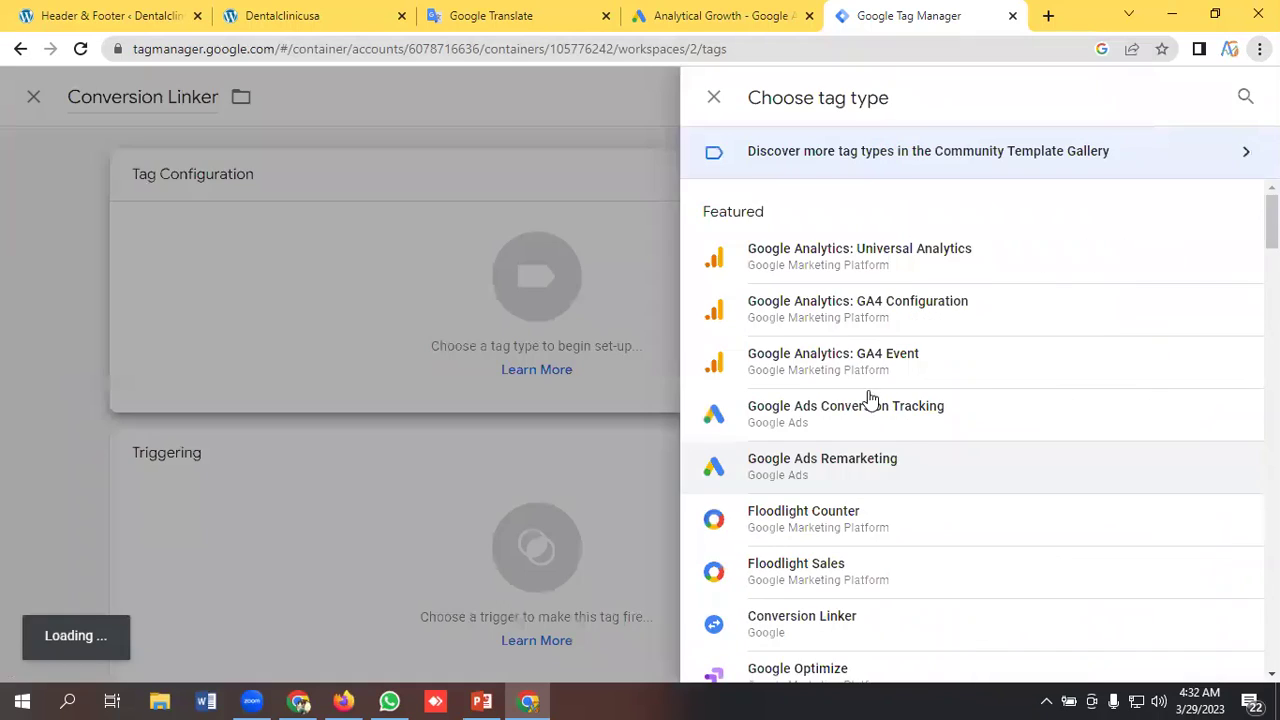
scroll(877, 412, "down", 2)
left_click(826, 440)
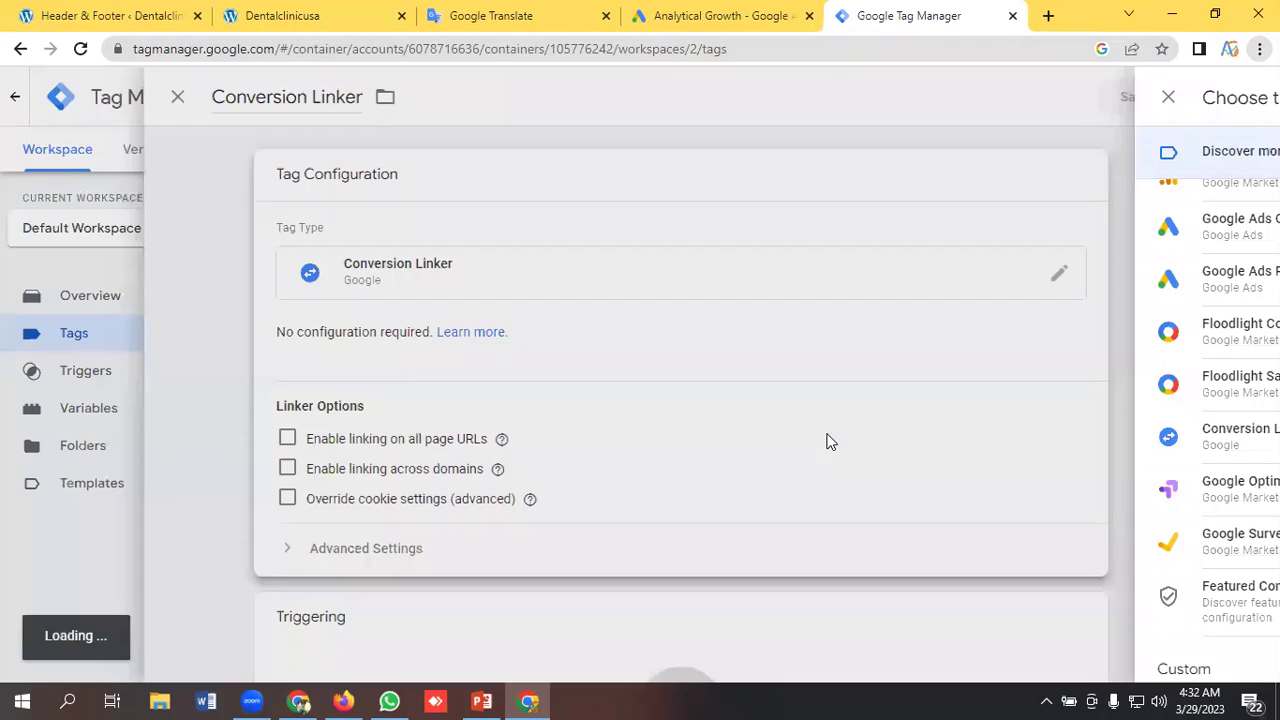
scroll(590, 450, "down", 4)
left_click(724, 532)
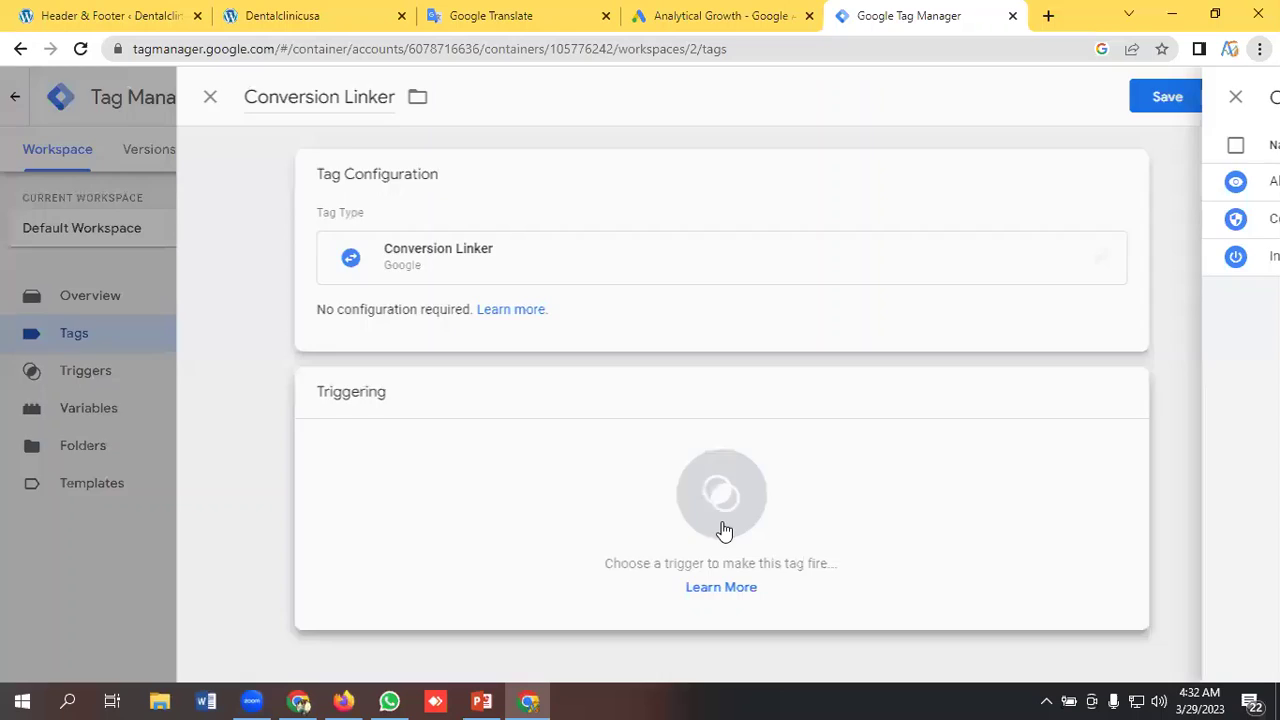
left_click(300, 186)
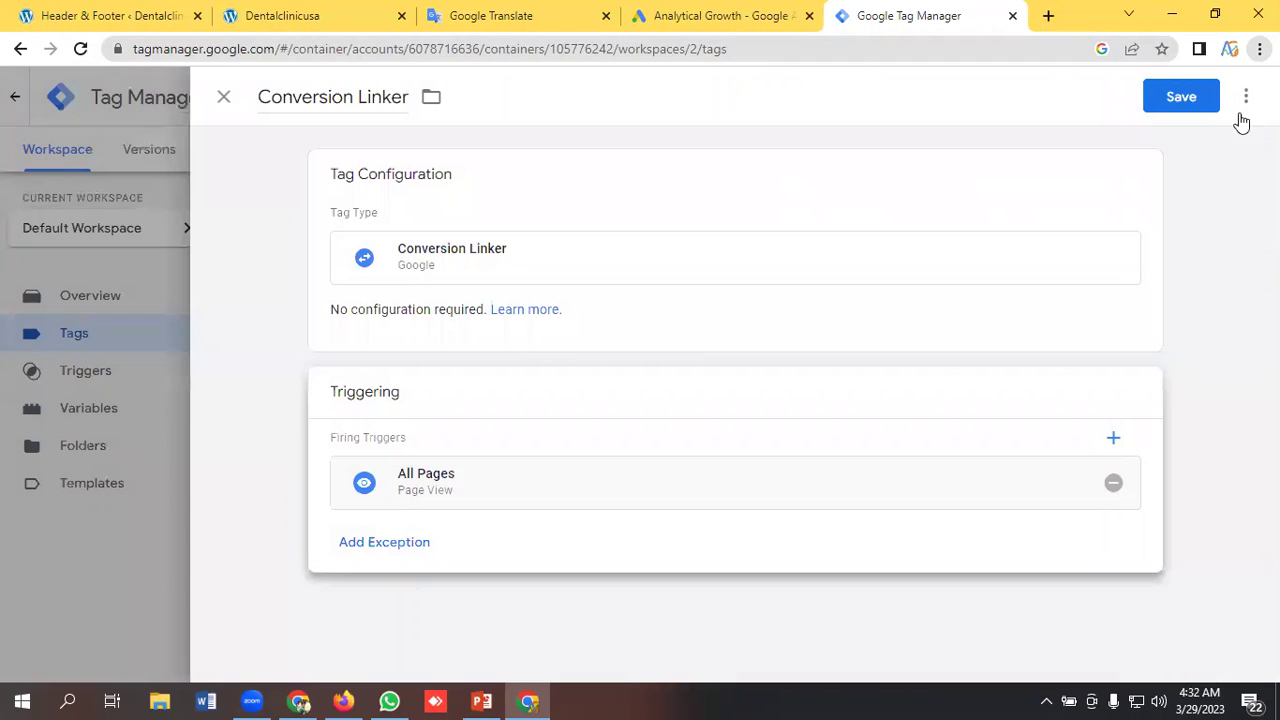
left_click(1175, 97)
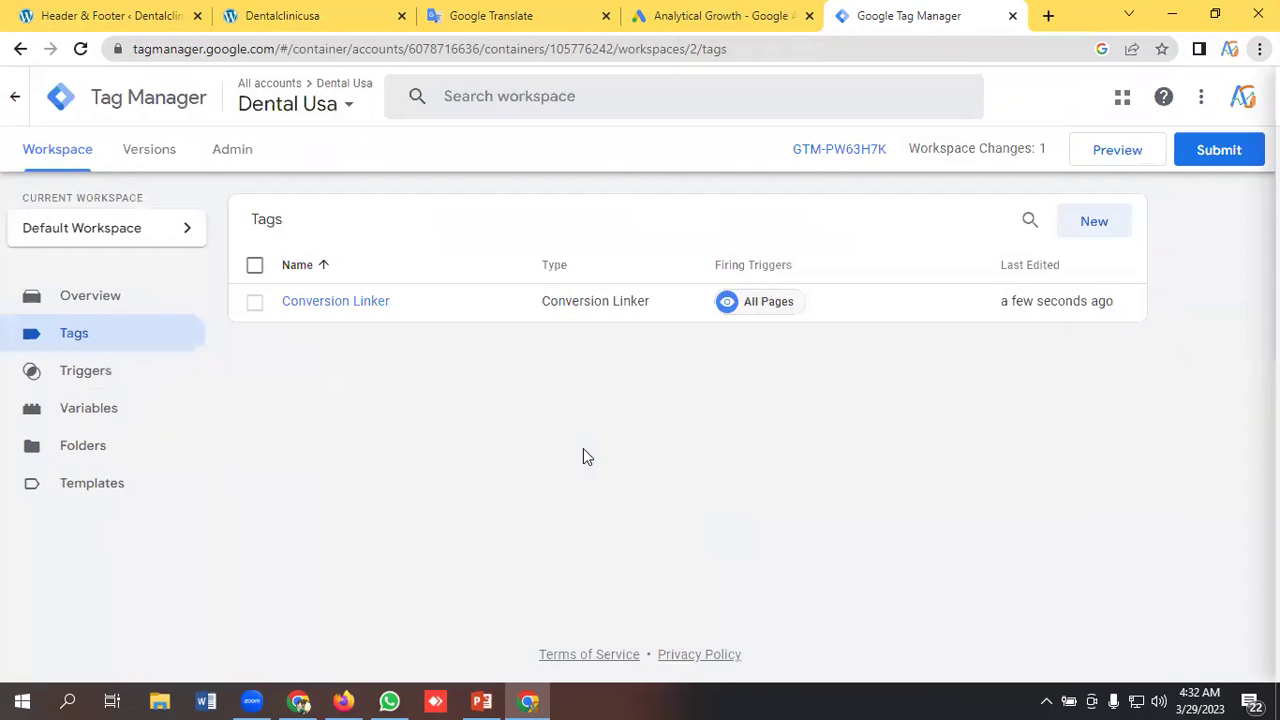
Create a new tag named Google Ads Lead Conversion with the Google Ads Conversion Tracking tag type
left_click(1095, 222)
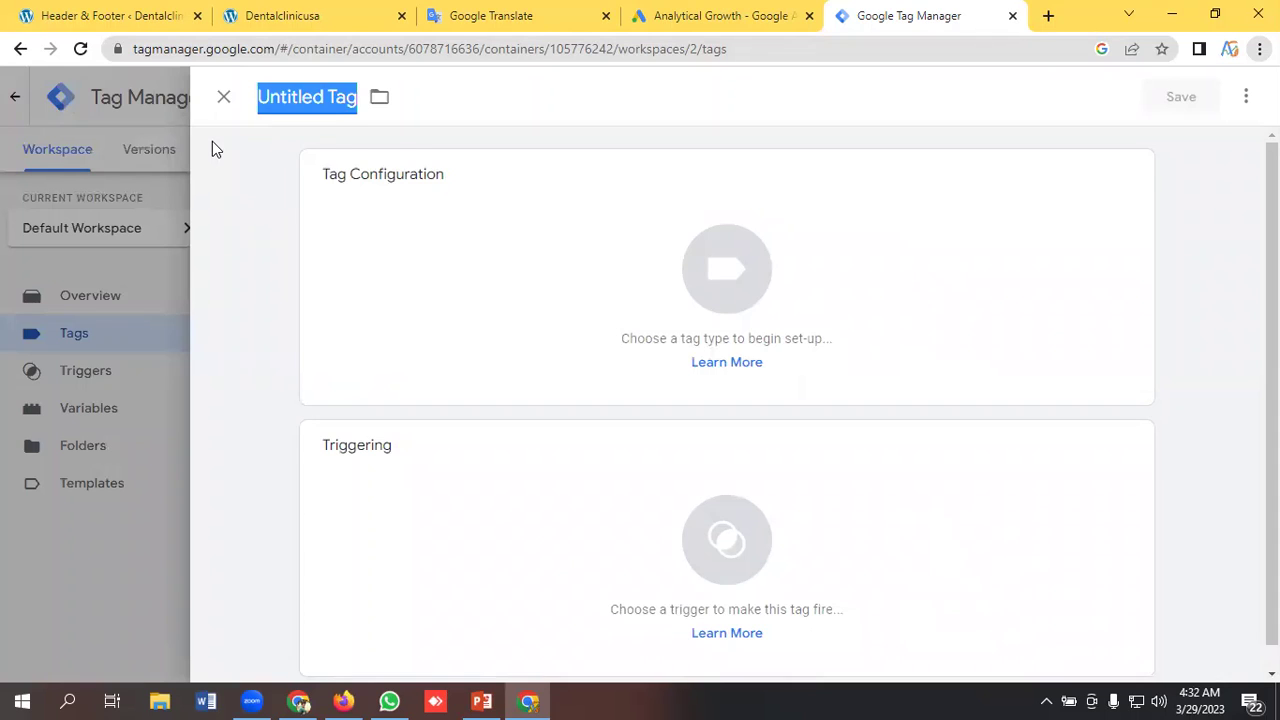
key("BackSpace")
type("Googl")
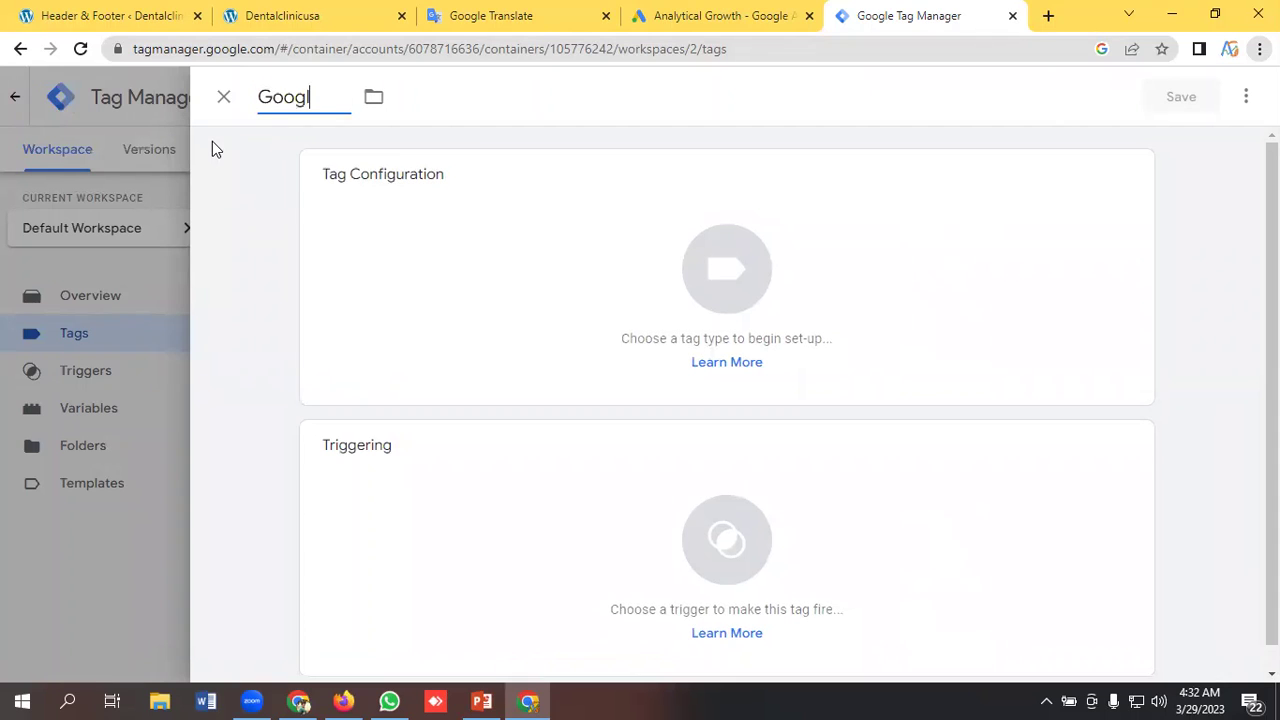
type("e Ads L")
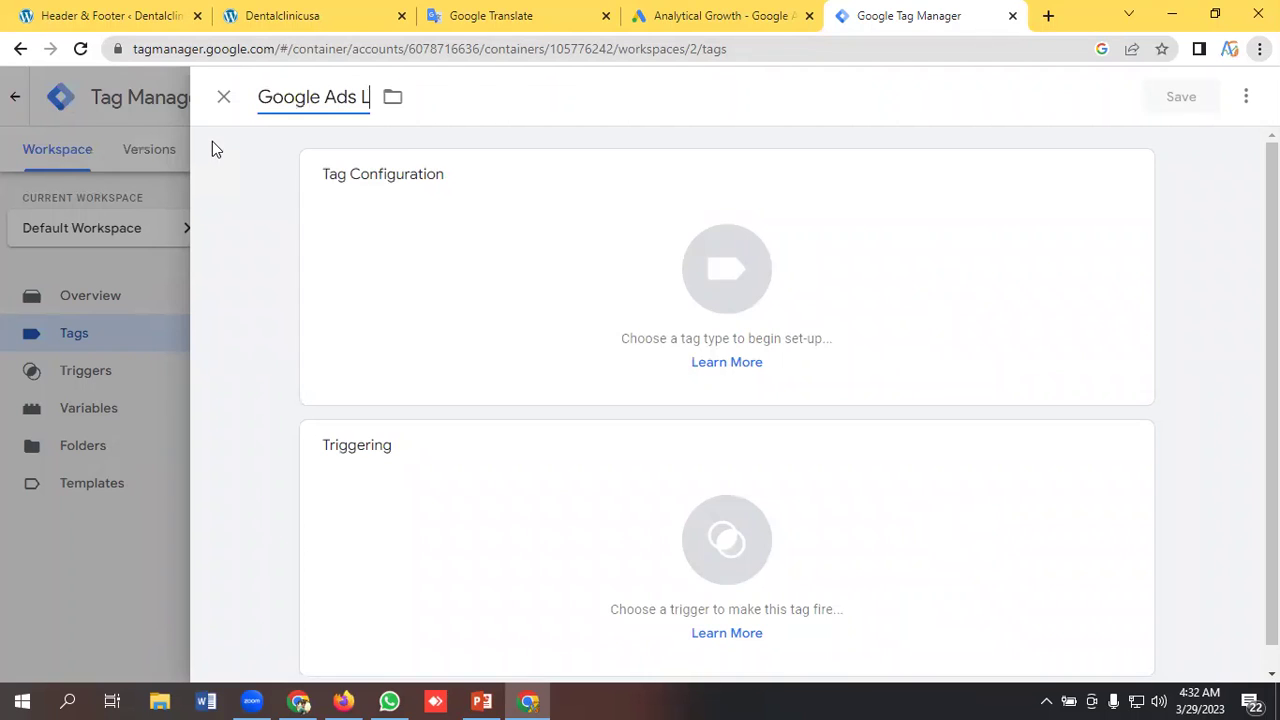
type("ead Con")
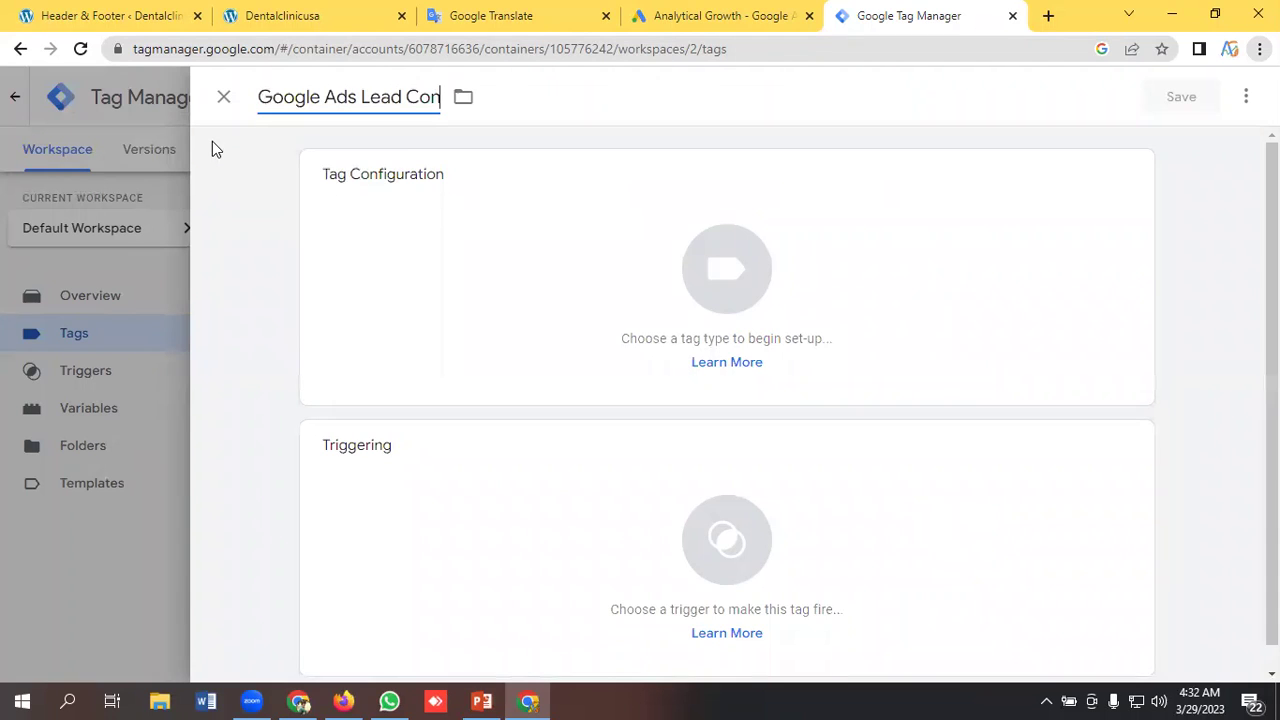
type("version")
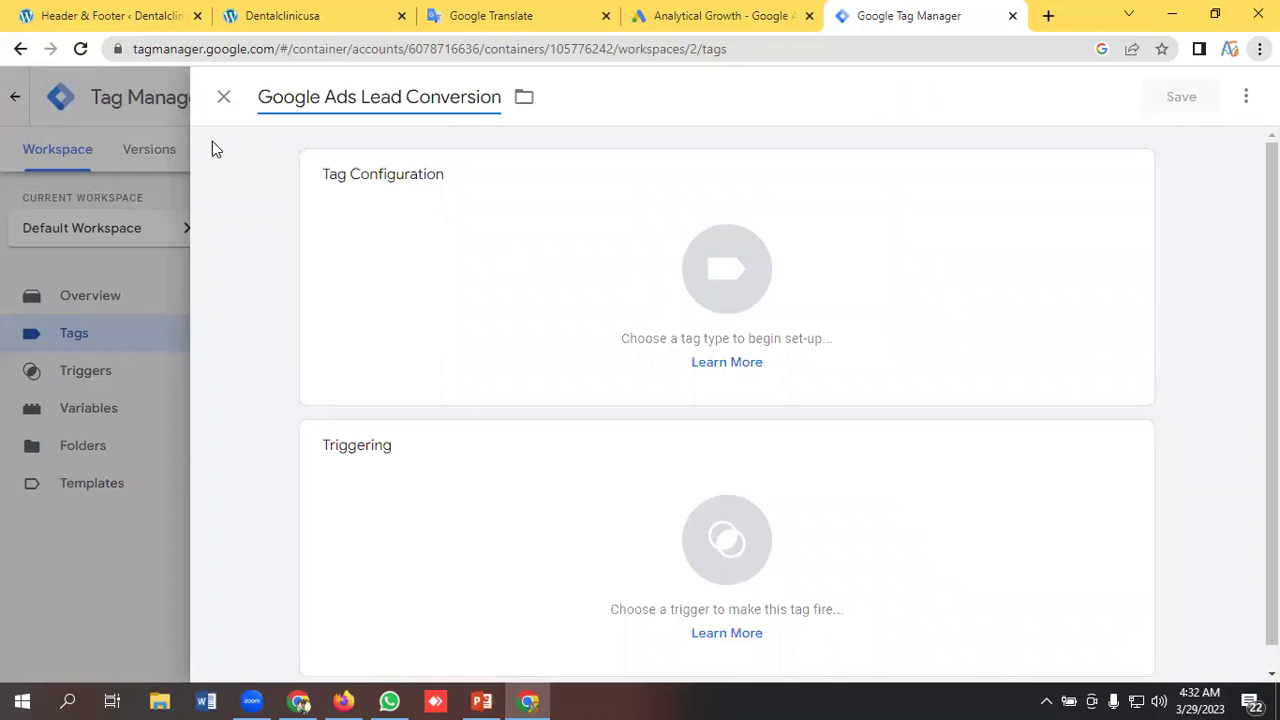
left_click(724, 270)
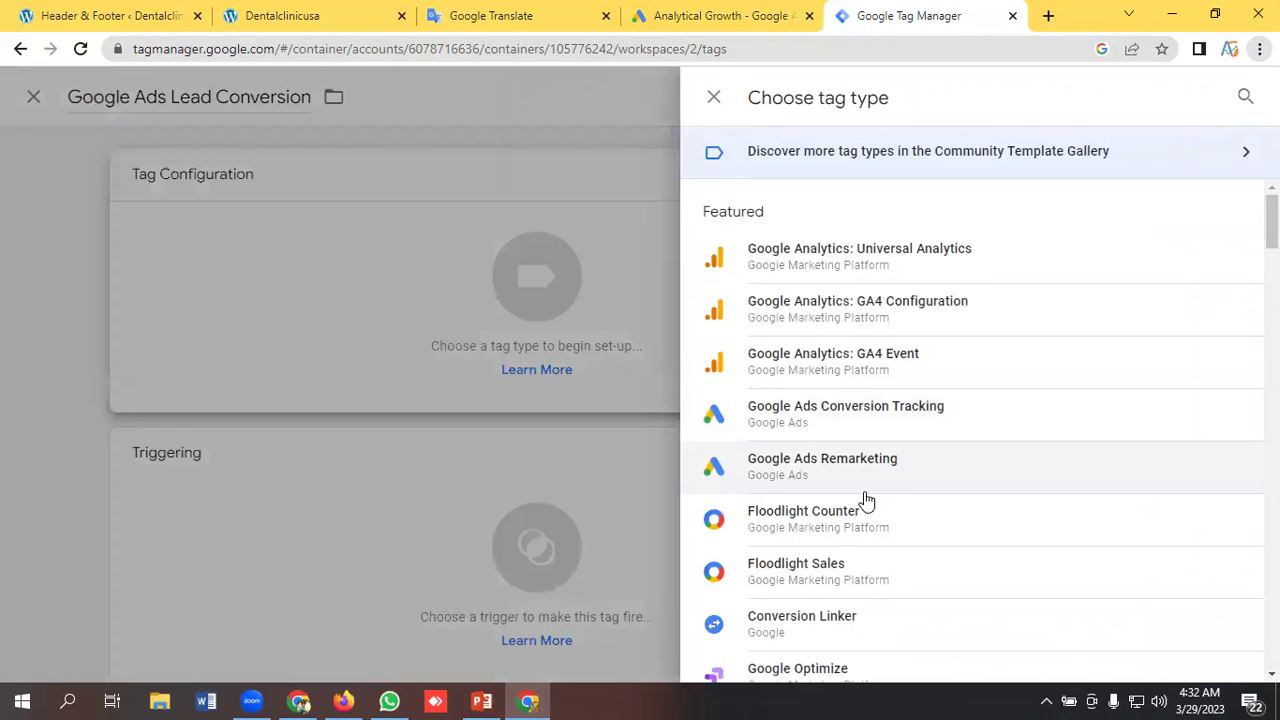
left_click(860, 418)
Copy the Conversion ID from the Google Ads conversion instructions and paste it into the tag's Conversion ID in Google Tag Manager
left_click(455, 399)
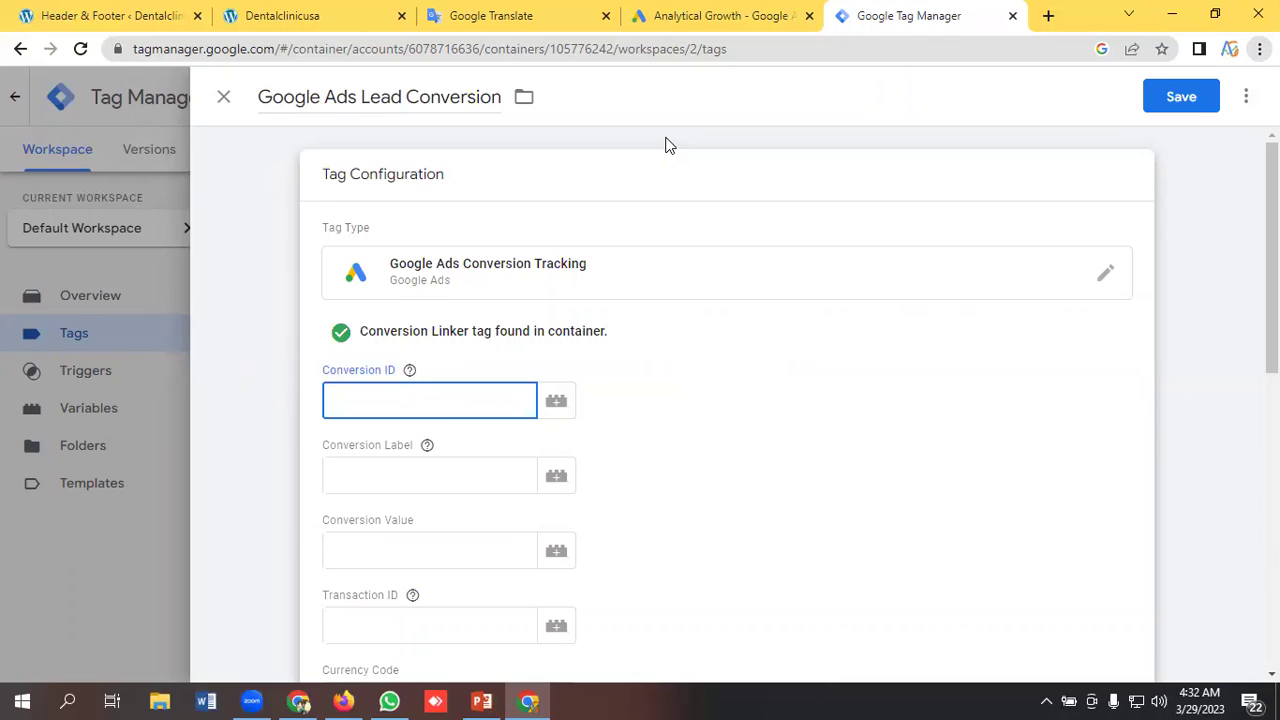
left_click(669, 14)
double_click(194, 399)
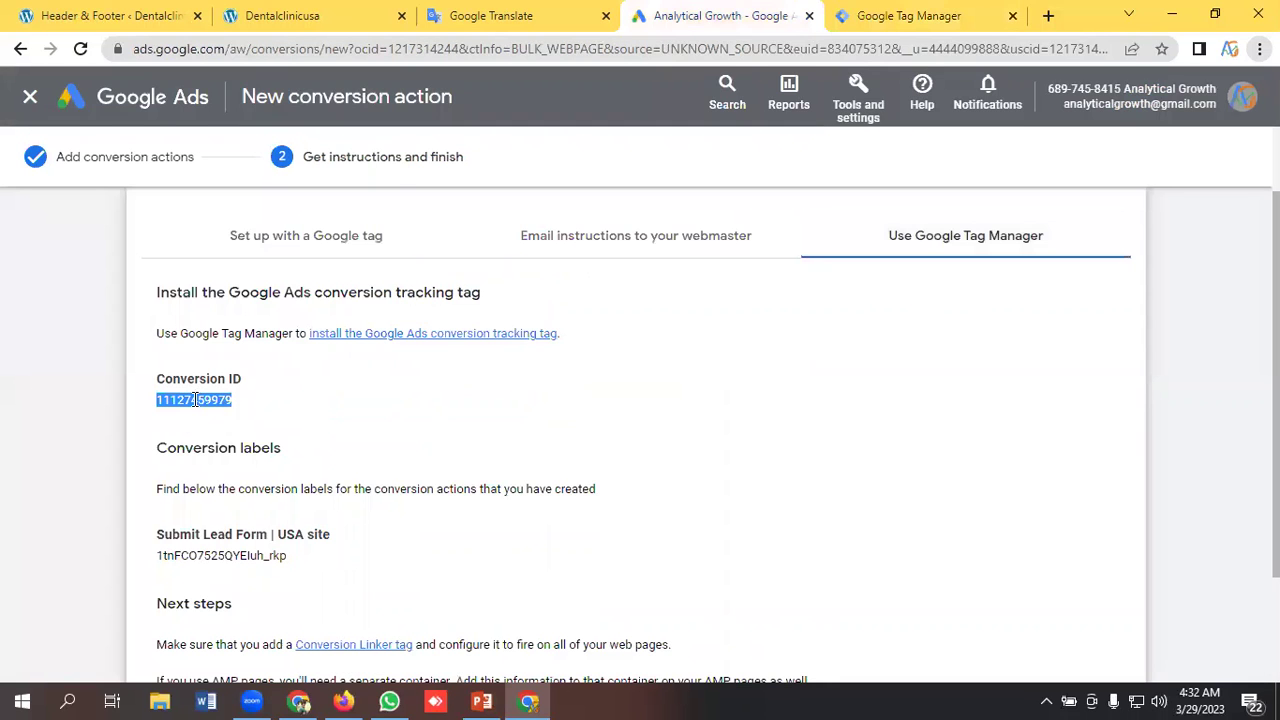
right_click(194, 400)
left_click(238, 414)
left_click(868, 14)
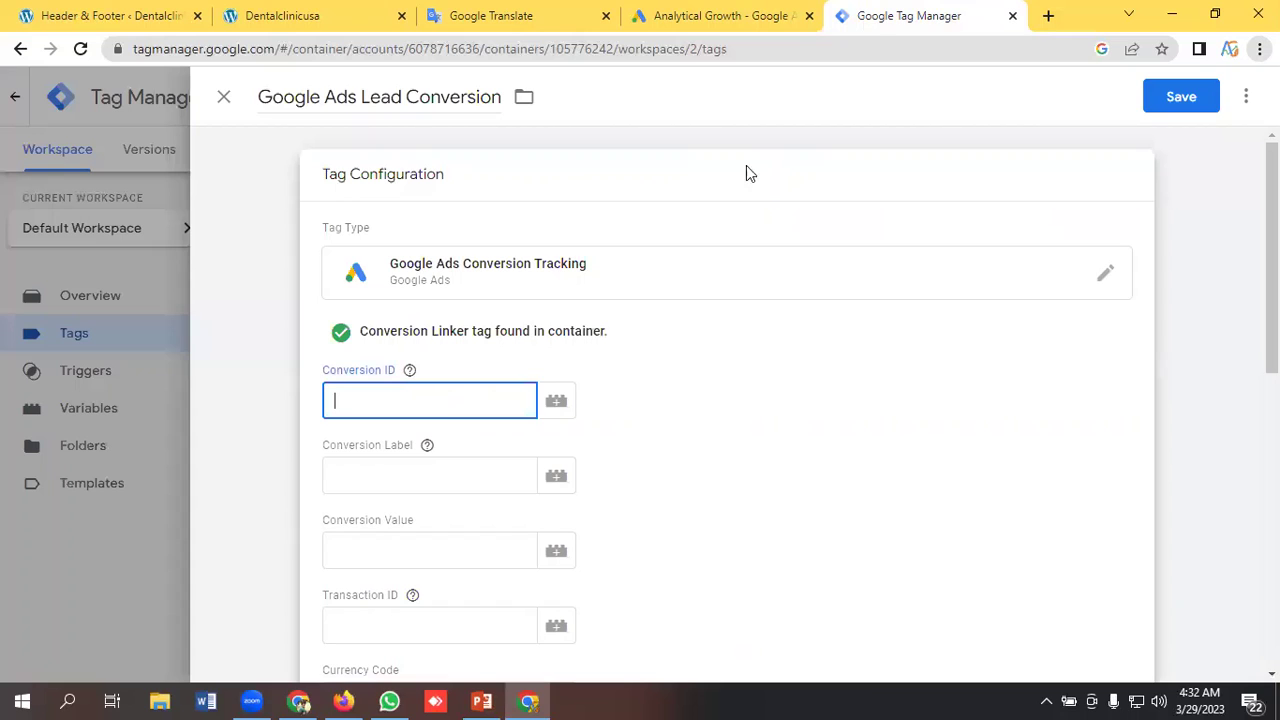
left_click(393, 399)
key("ctrl+v")
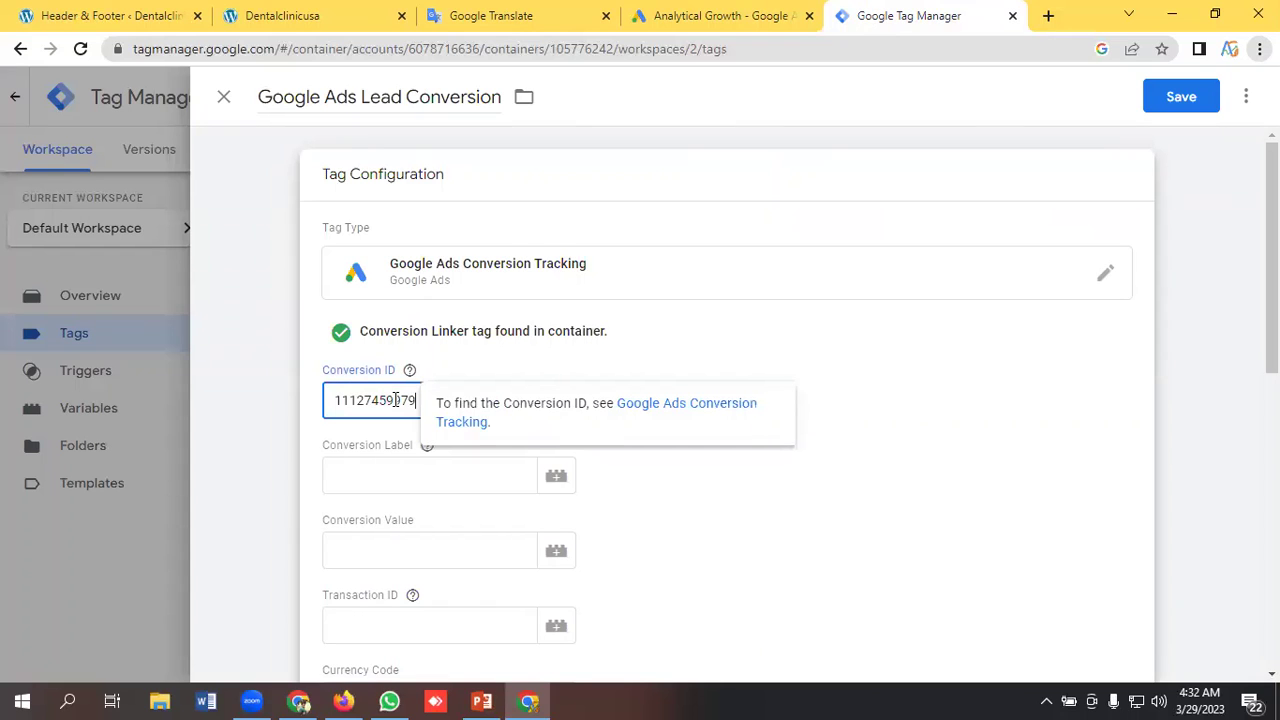
Copy the Submit Lead Form conversion label from Google Ads and paste it as the tag's Conversion Label in Google Tag Manager
left_click(382, 470)
left_click(720, 16)
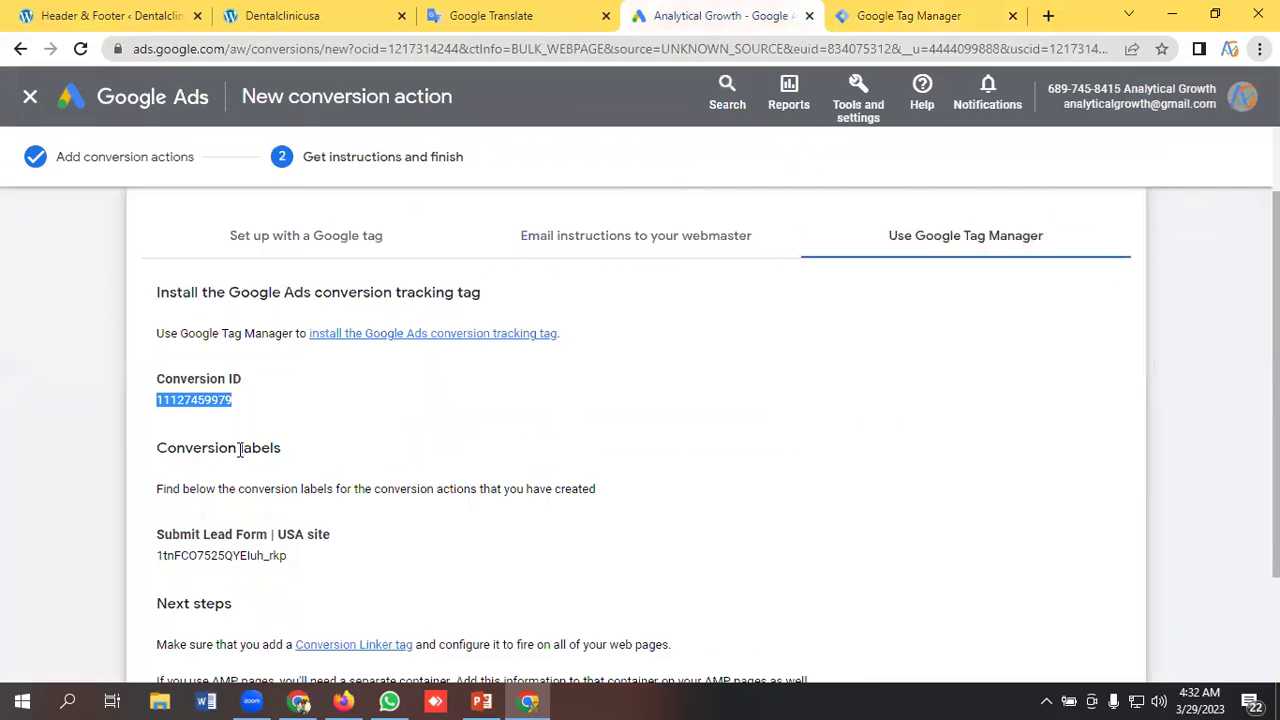
double_click(228, 555)
right_click(231, 557)
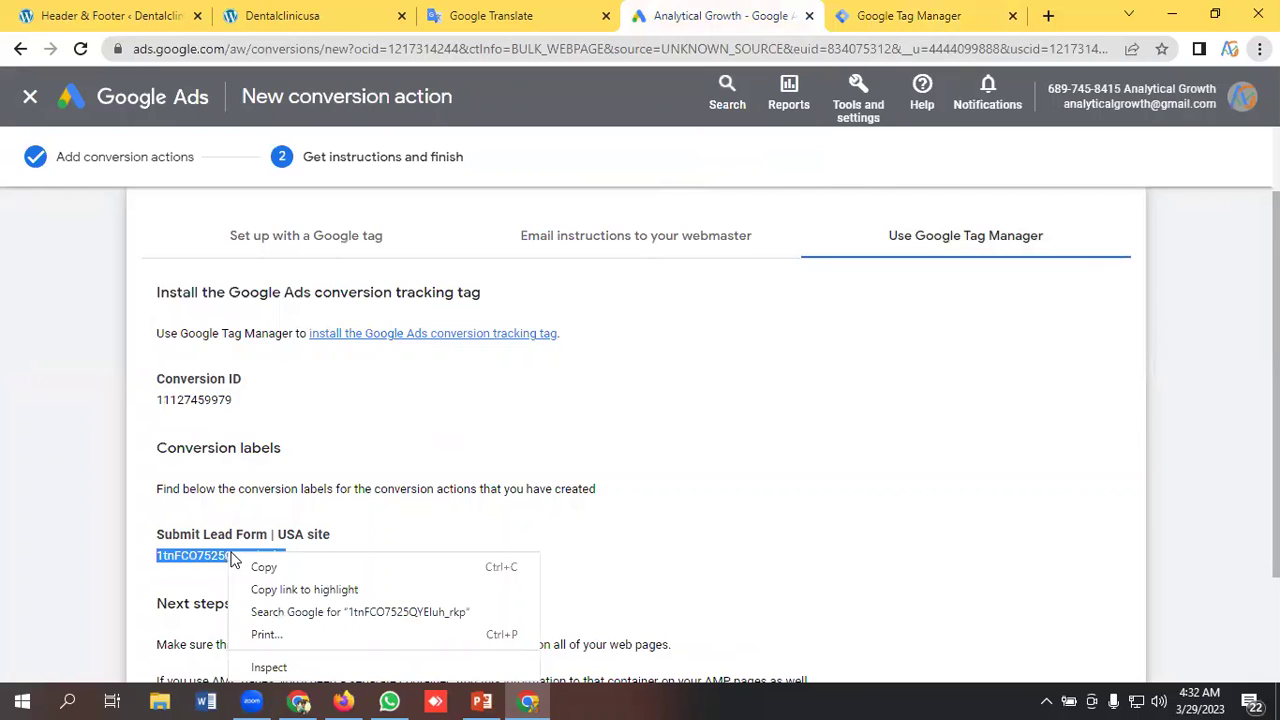
left_click(263, 566)
left_click(906, 15)
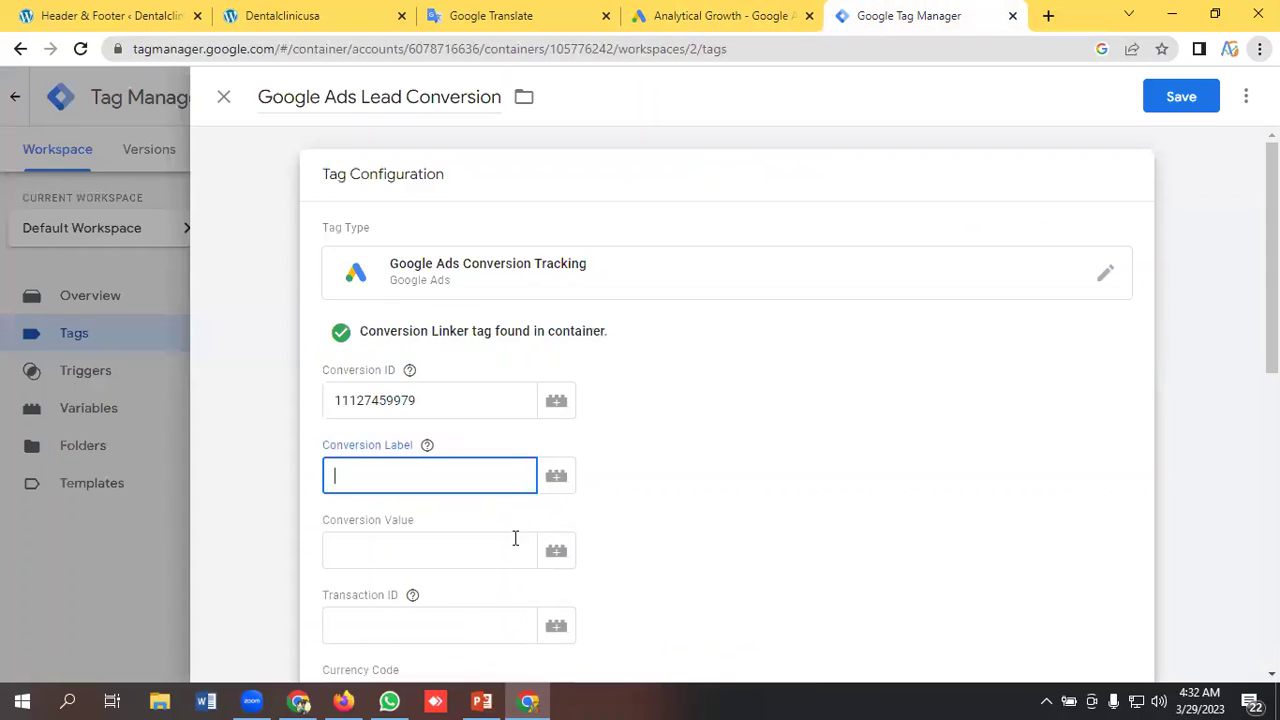
key("ctrl+v")
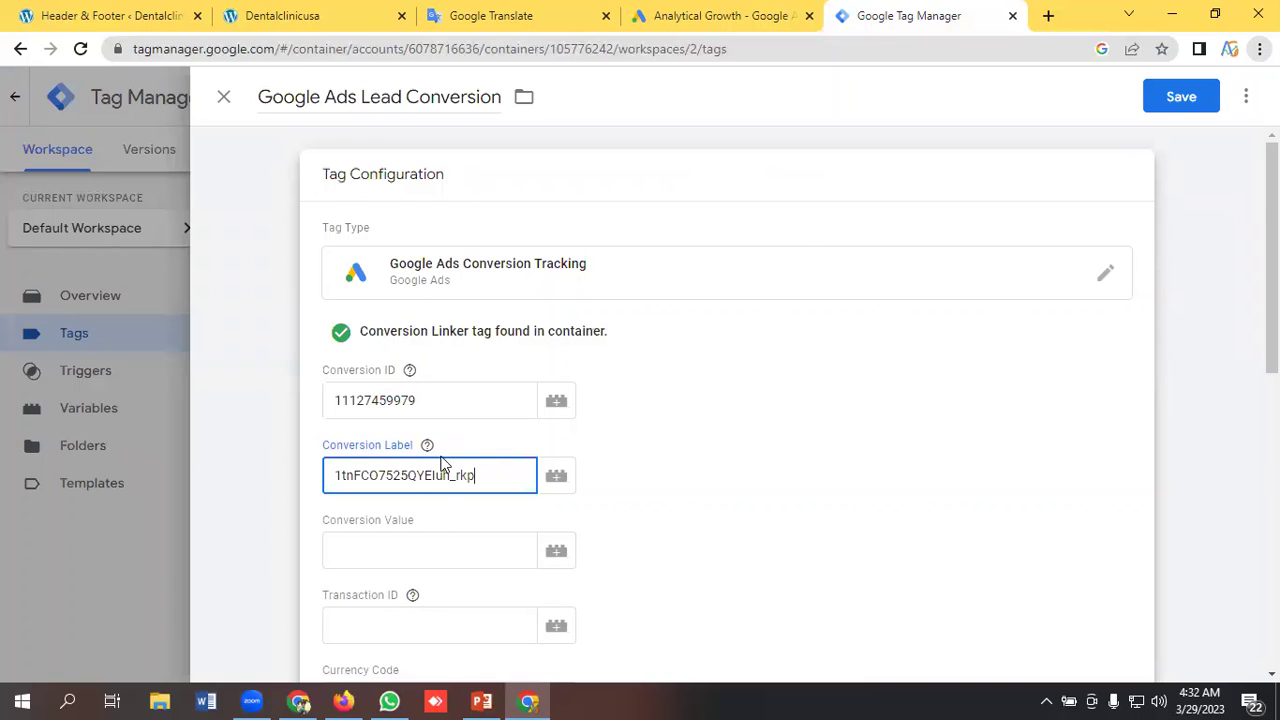
Add a new firing trigger to the Google Ads Lead Conversion tag and name it Lead Trigger
scroll(430, 455, "down", 2)
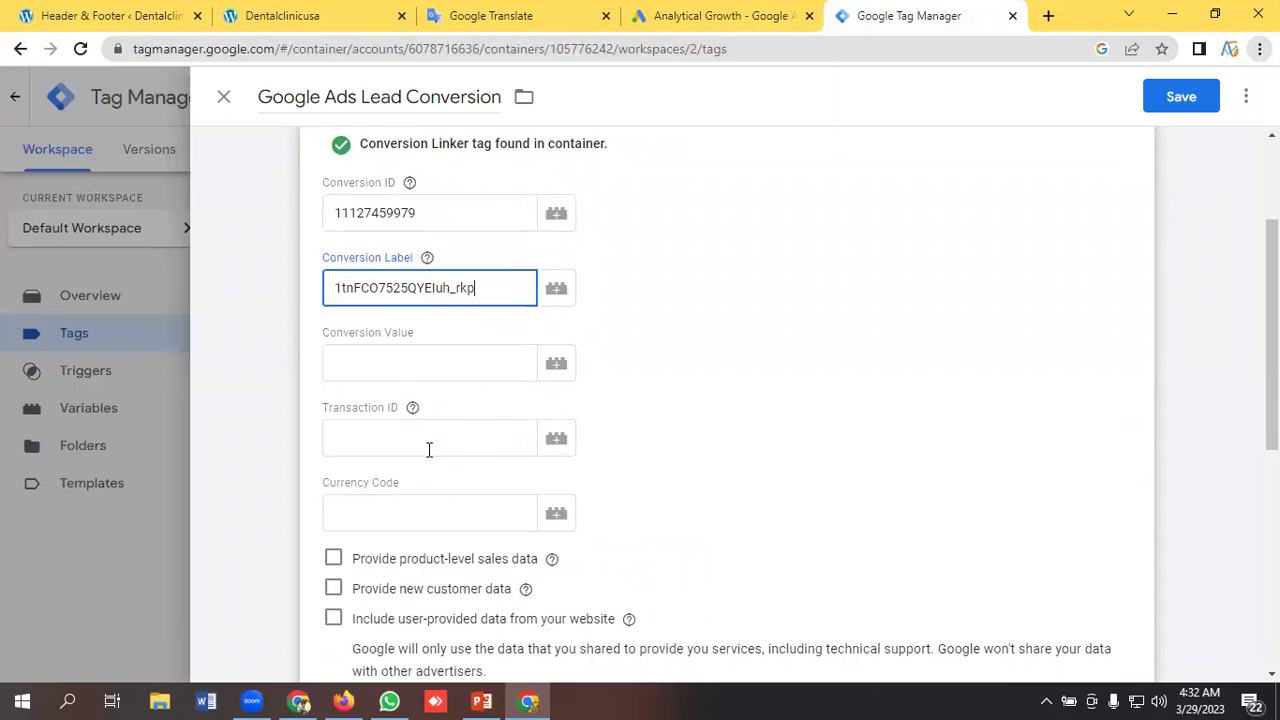
scroll(465, 507, "down", 1)
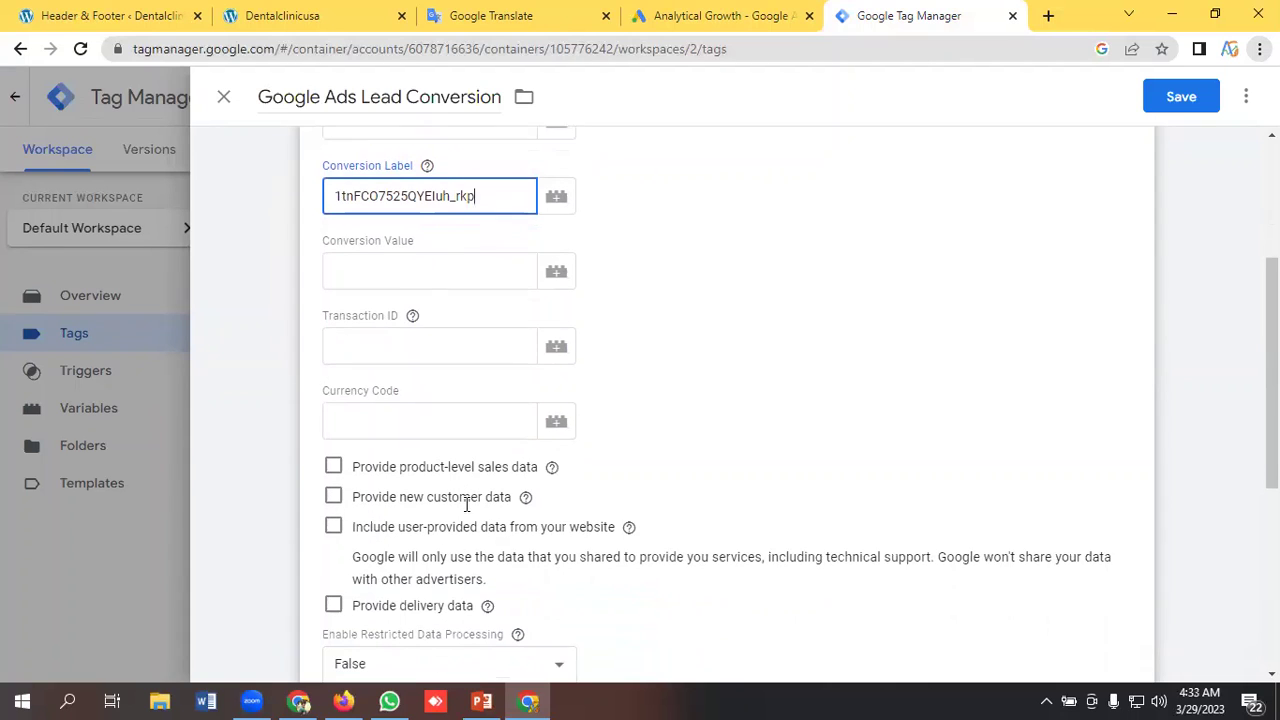
scroll(472, 423, "up", 1)
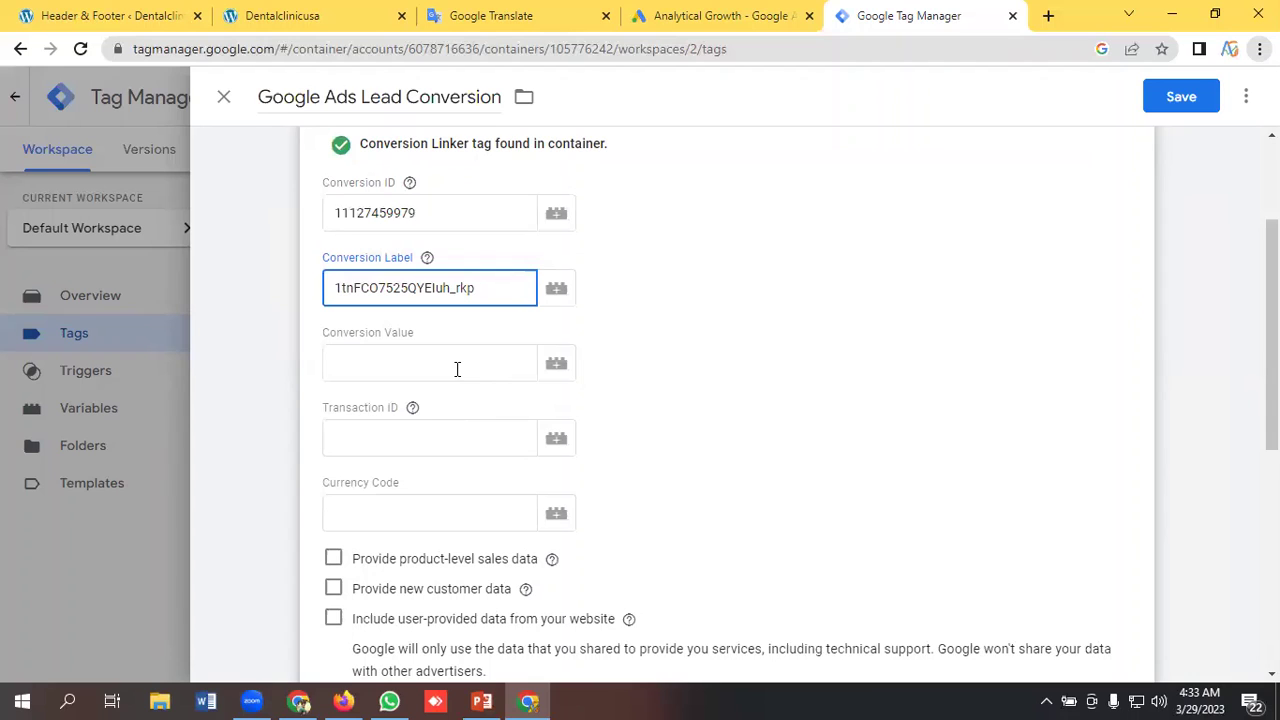
scroll(457, 369, "down", 6)
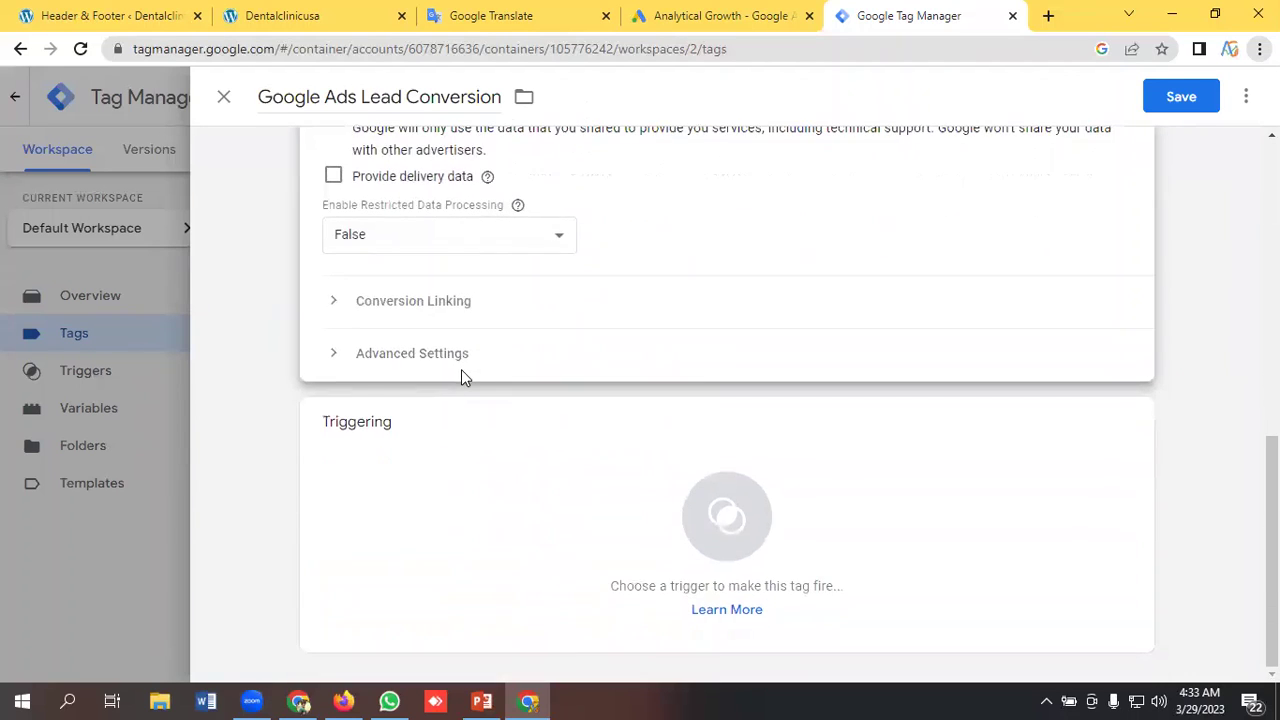
left_click(751, 514)
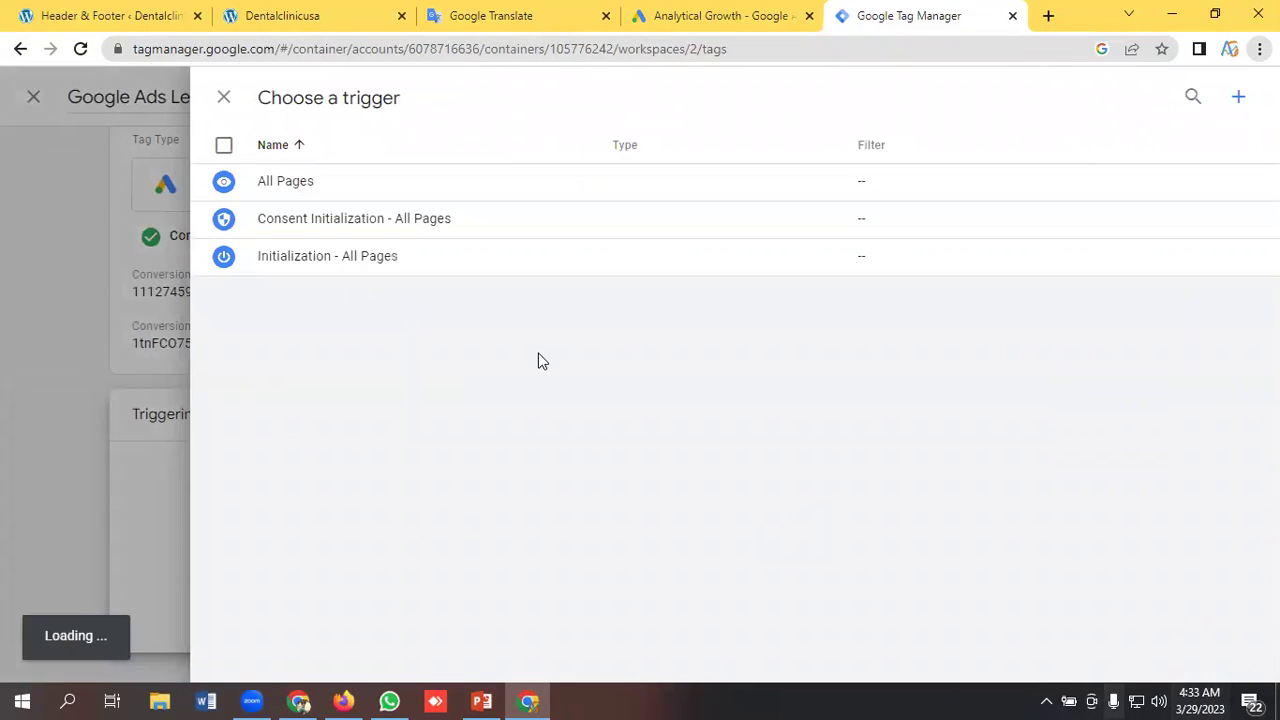
left_click(1240, 100)
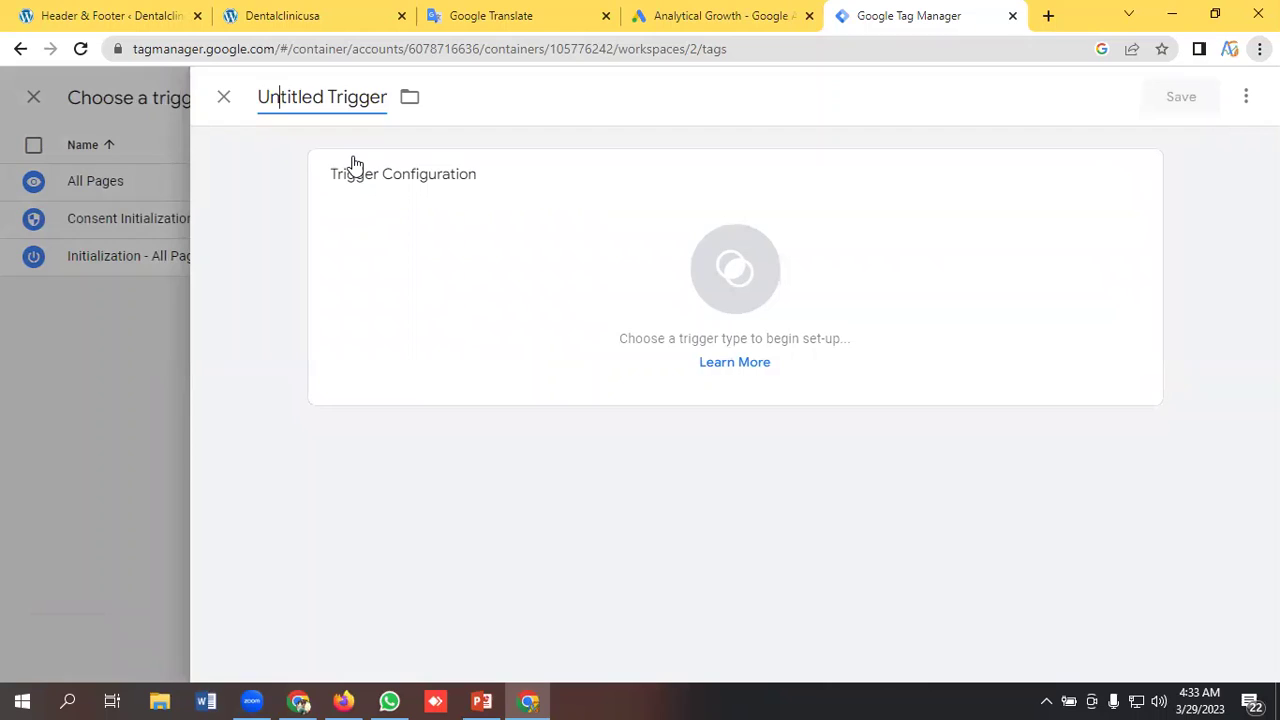
key("ctrl+a")
key("BackSpace")
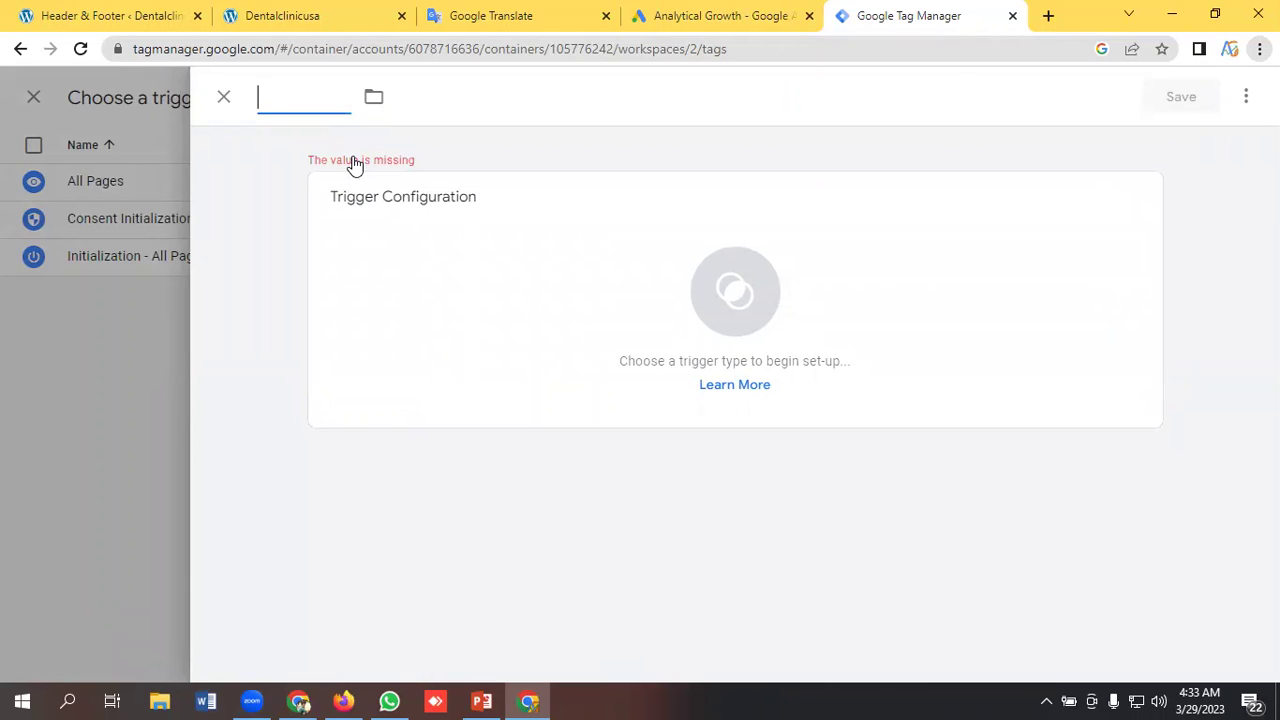
type("Lead")
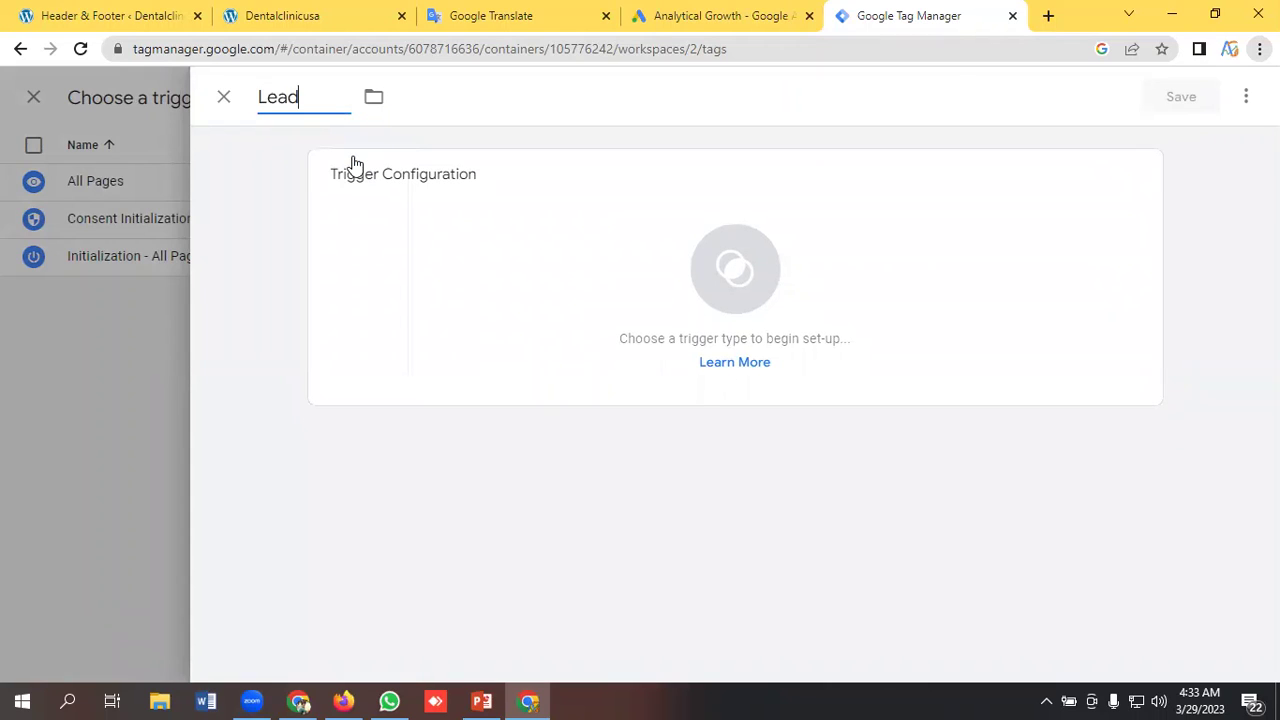
type(" Trigger")
Set the trigger type to Click - All Elements firing on all clicks, and save both the trigger and the tag
left_click(735, 289)
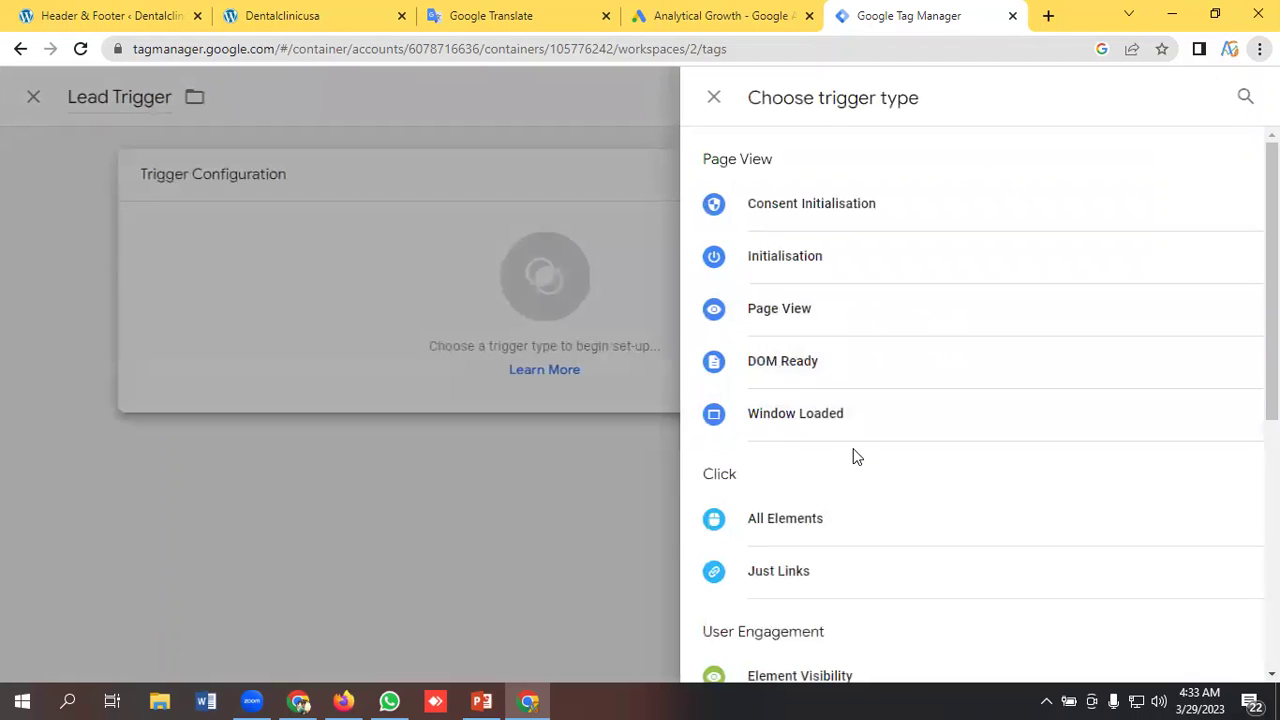
left_click(787, 520)
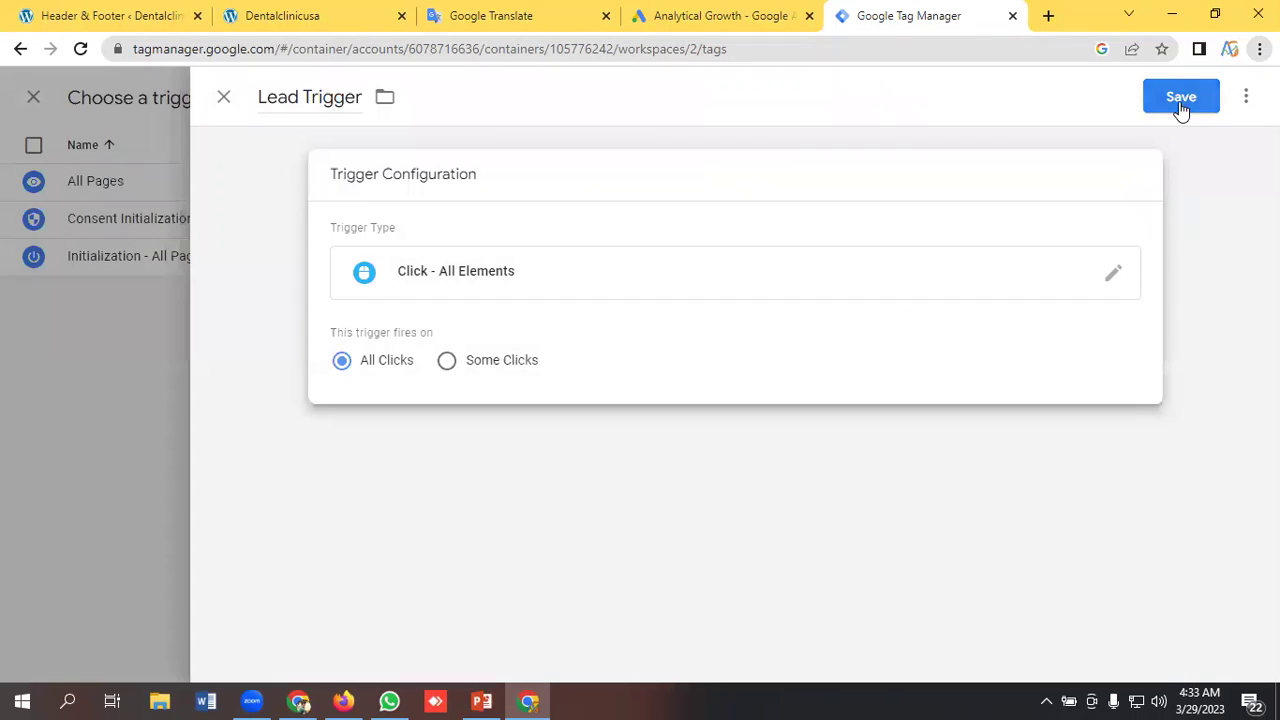
left_click(1181, 100)
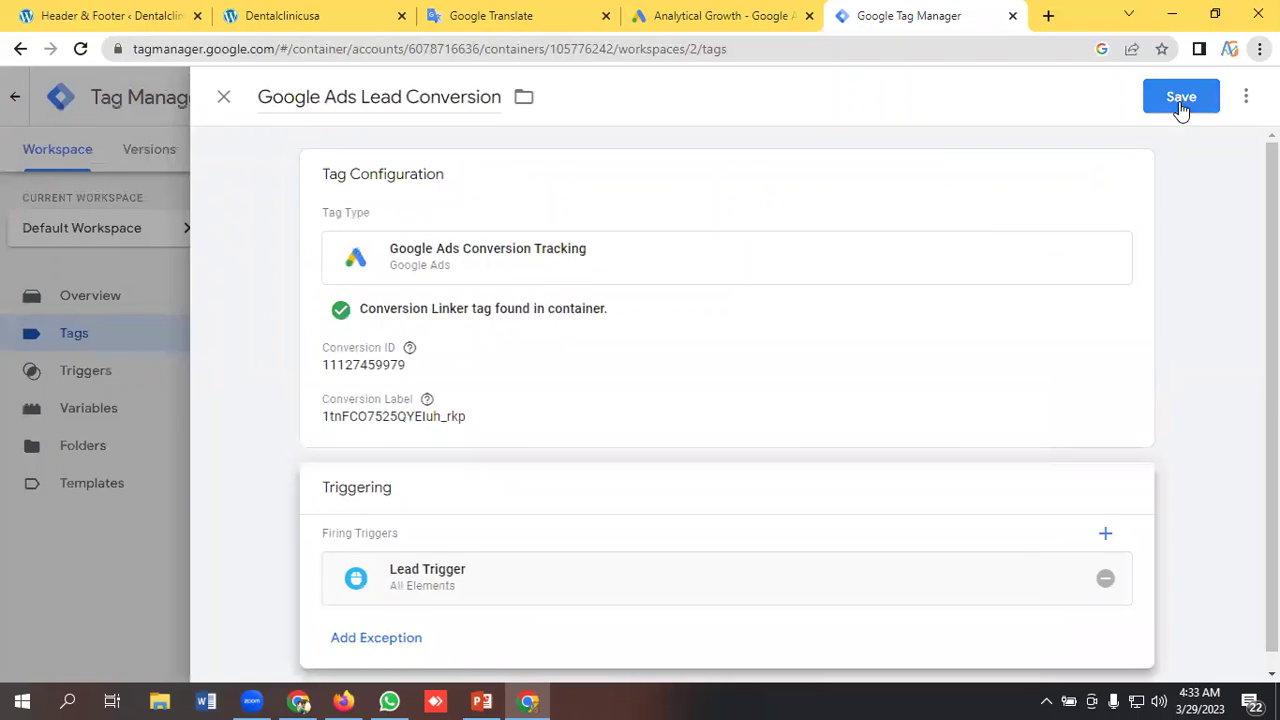
left_click(1180, 104)
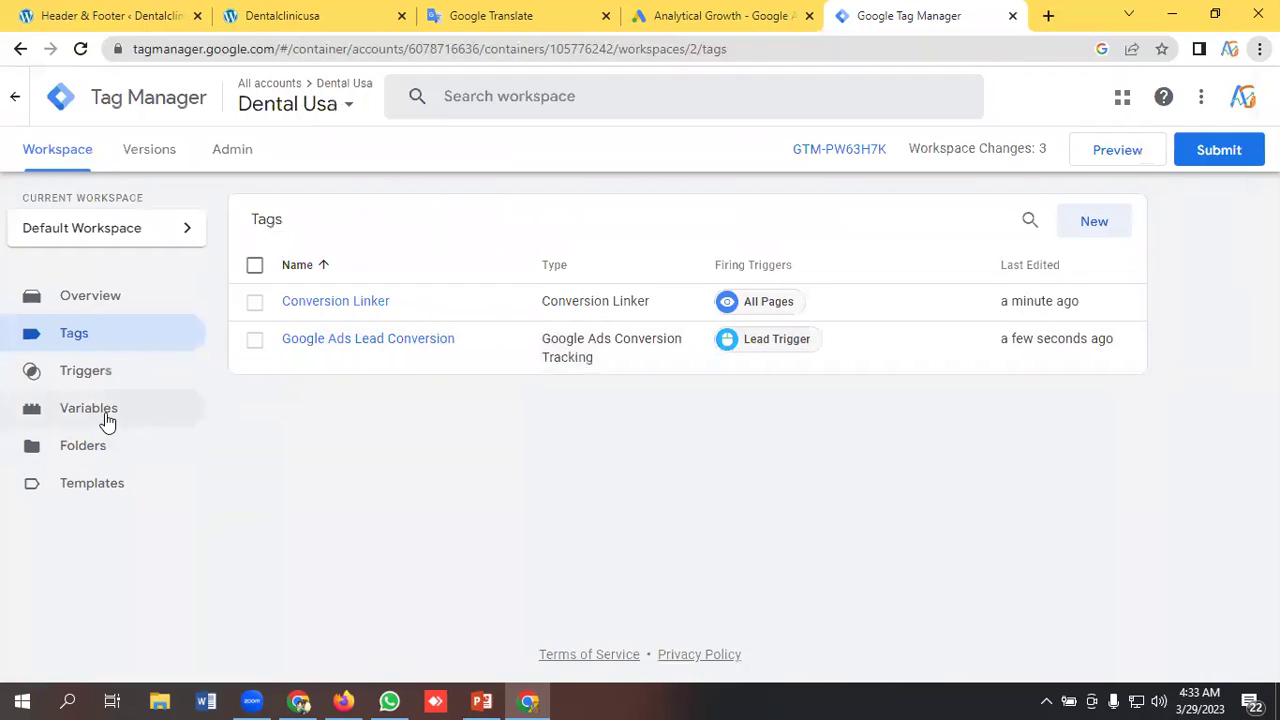
Enable the built-in click variables Click Element, Click Classes, Click ID, Click Target, Click URL and Click Text
left_click(108, 418)
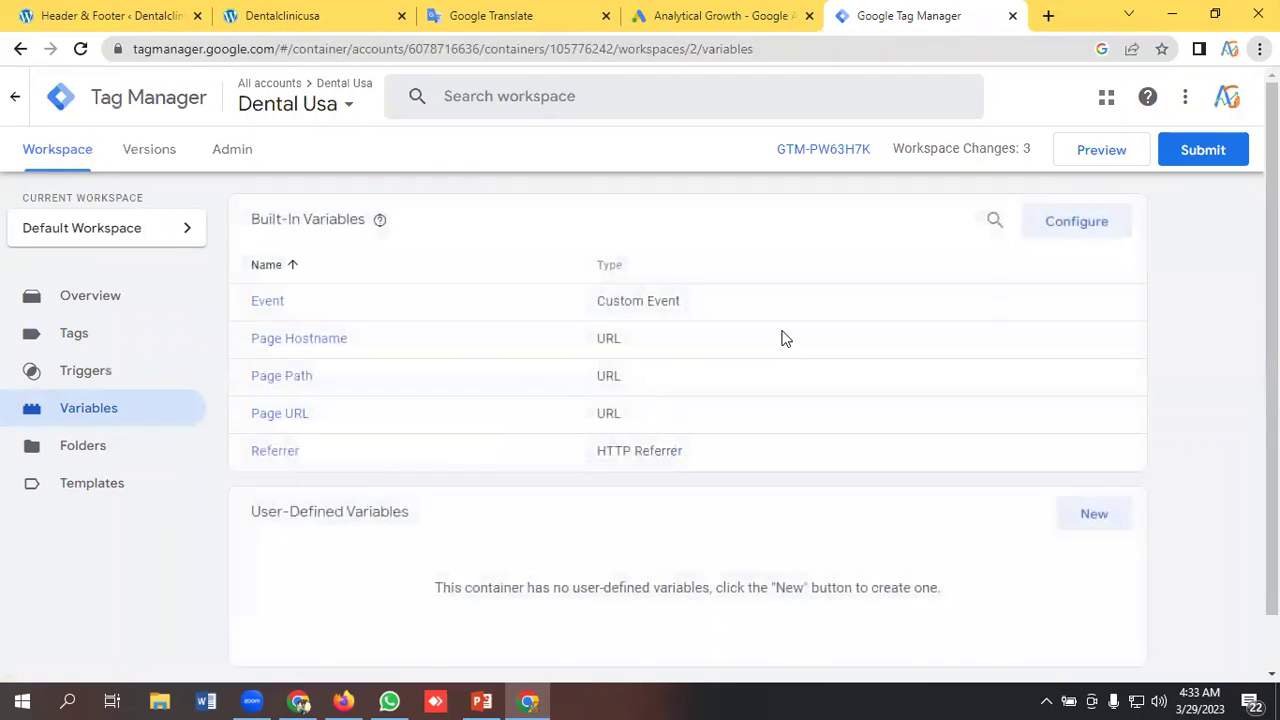
left_click(1050, 230)
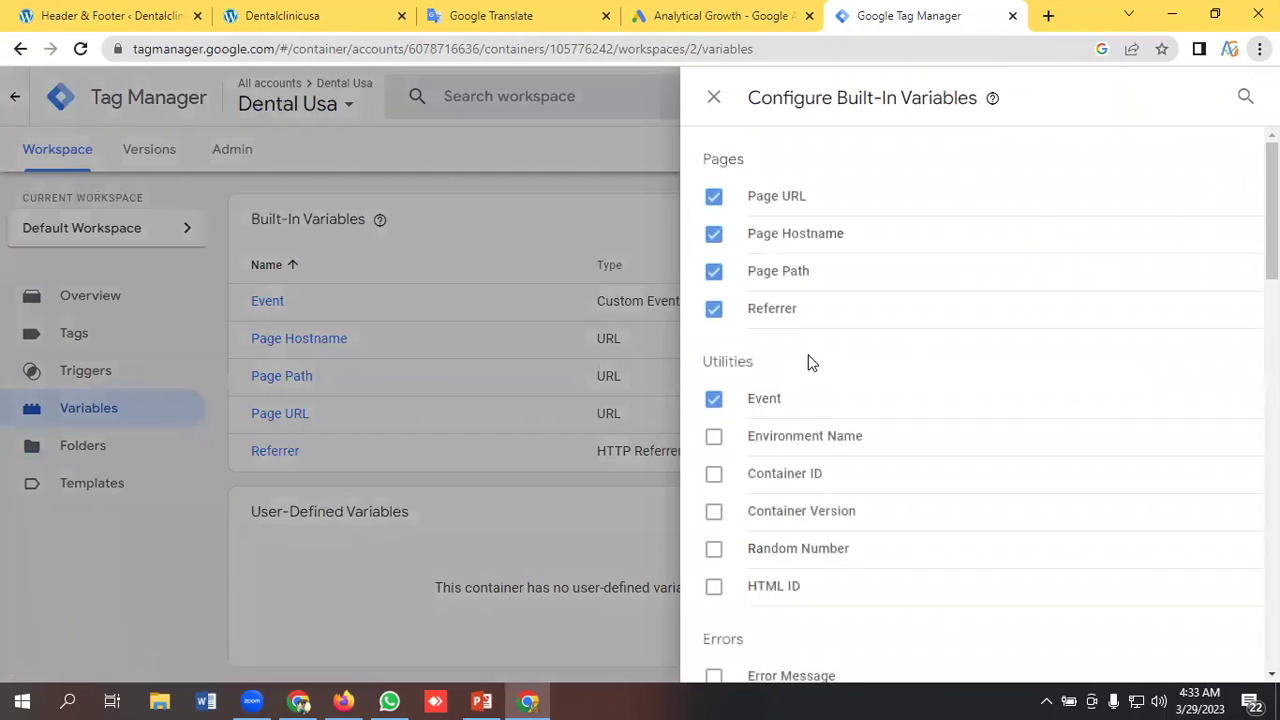
scroll(815, 358, "down", 1)
scroll(823, 355, "down", 5)
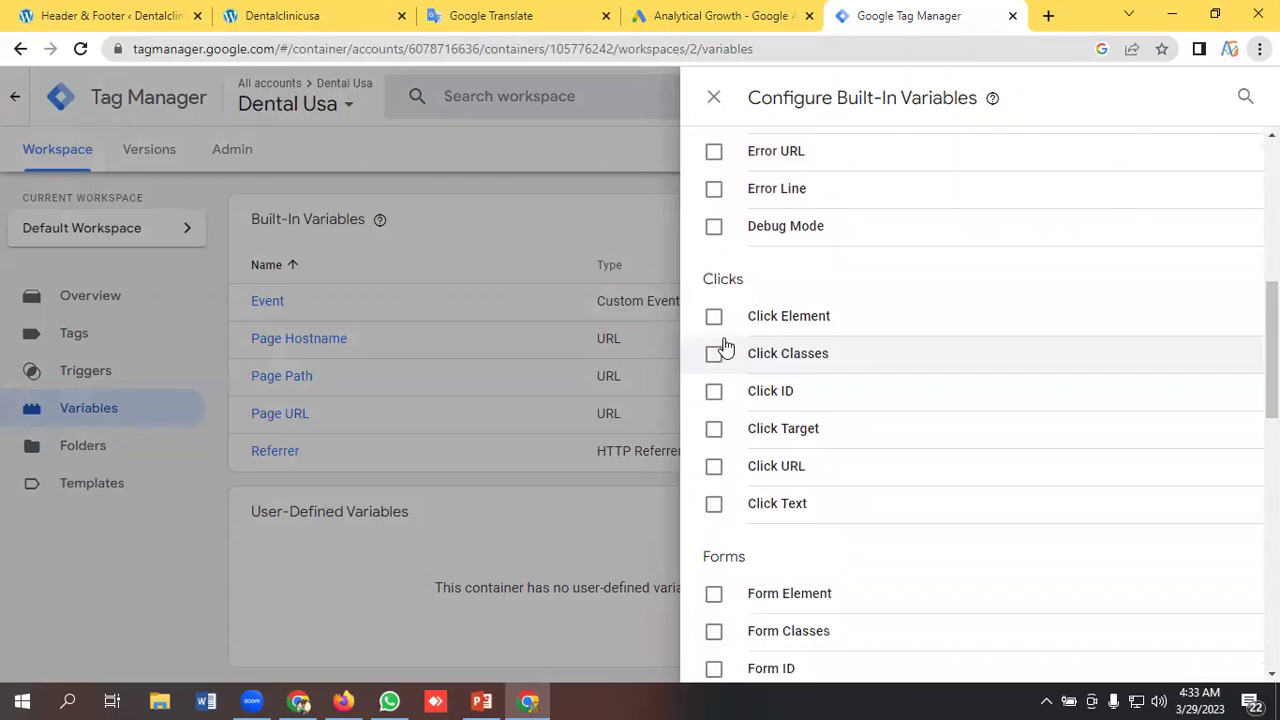
left_click(714, 318)
left_click(714, 355)
left_click(715, 393)
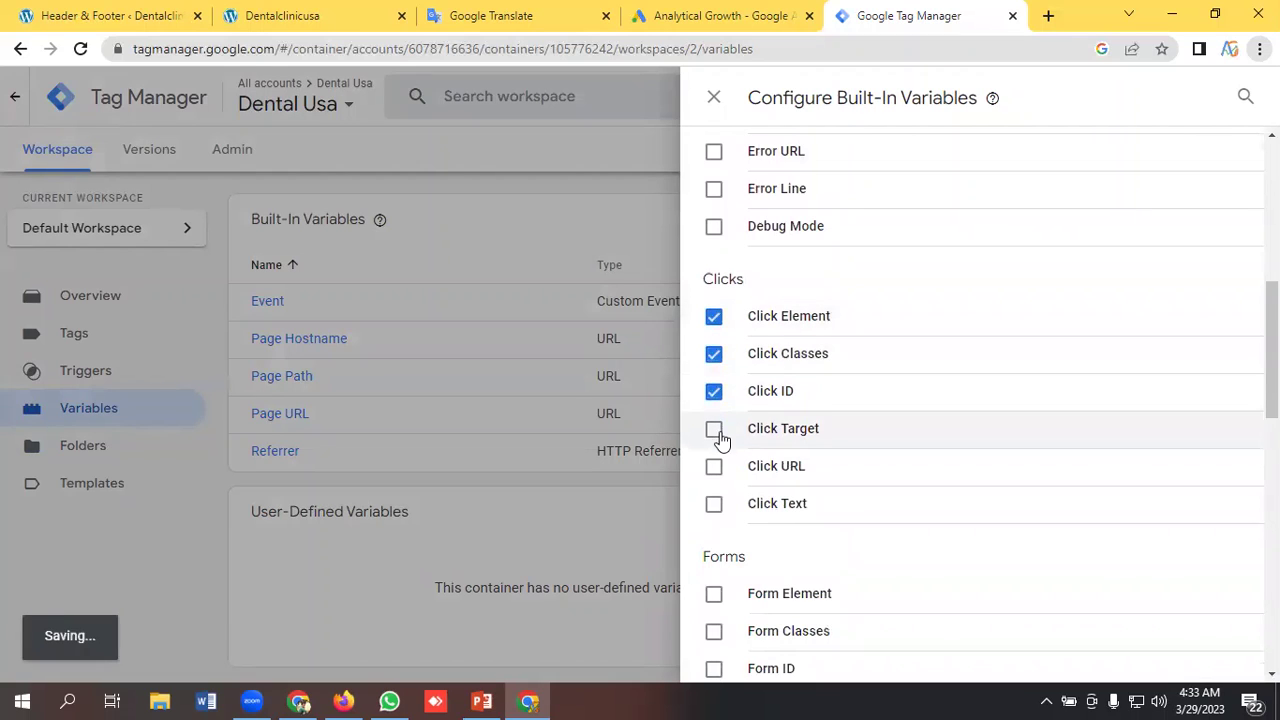
left_click(715, 430)
left_click(714, 468)
left_click(714, 505)
Enable the built-in form variables Form Element, Classes, ID, Target, URL and Text, and close the variable configuration
scroll(820, 358, "down", 2)
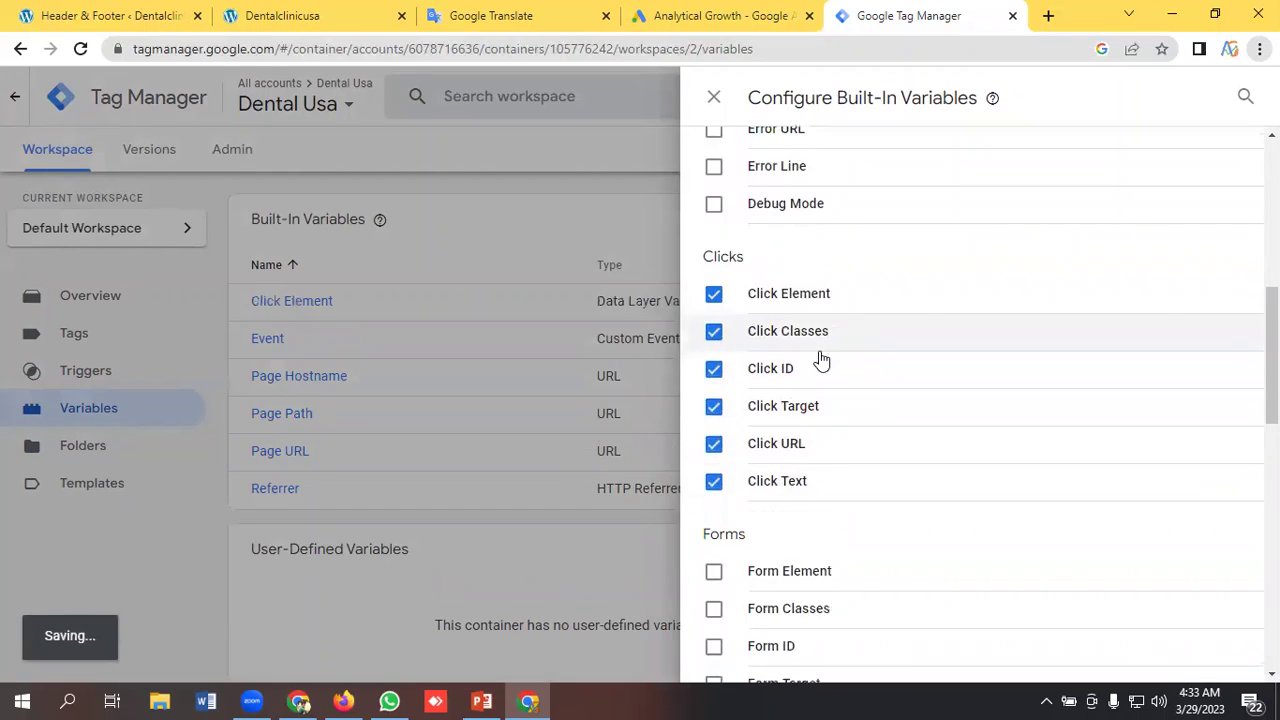
scroll(819, 347, "down", 1)
left_click(714, 312)
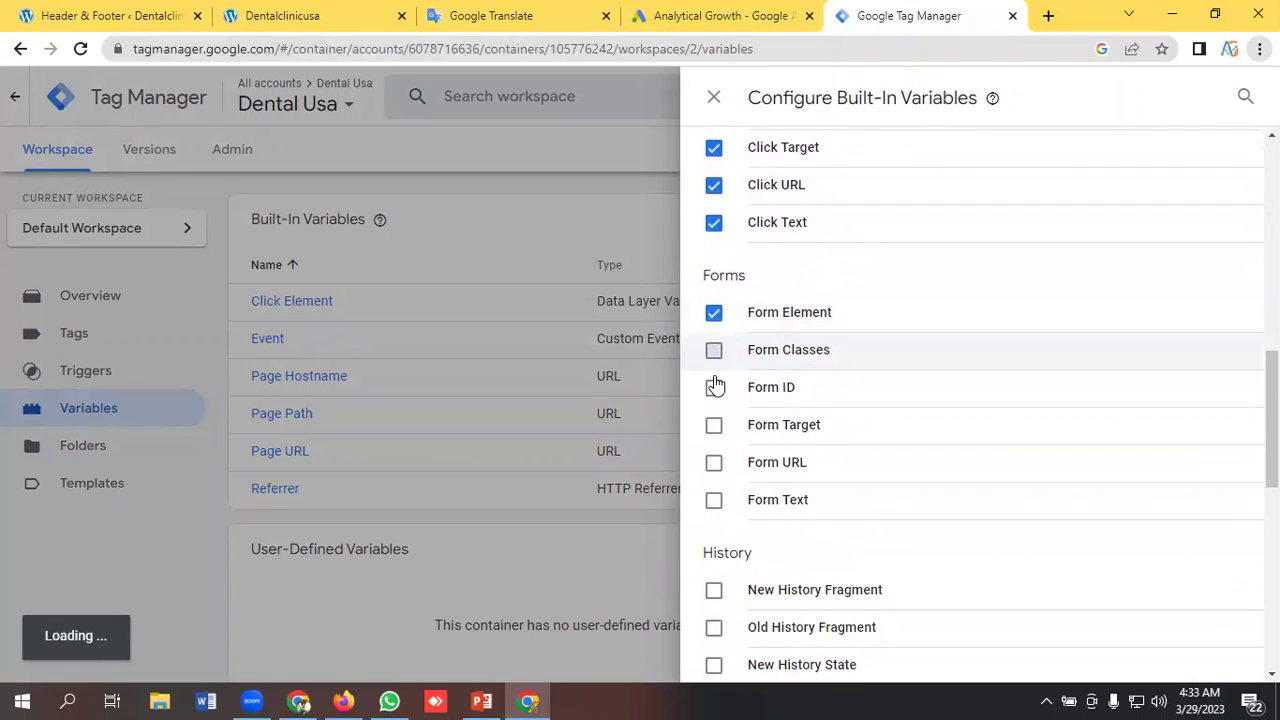
left_click(714, 350)
left_click(715, 426)
left_click(713, 463)
left_click(713, 501)
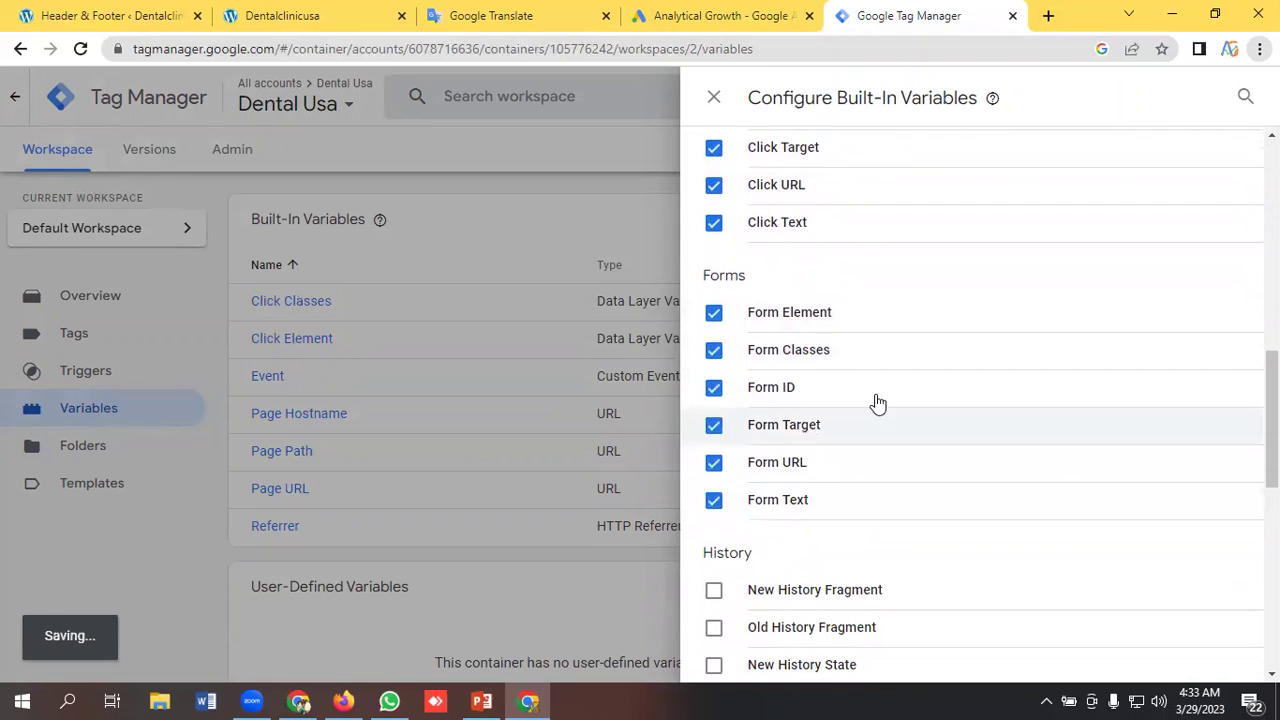
left_click(574, 233)
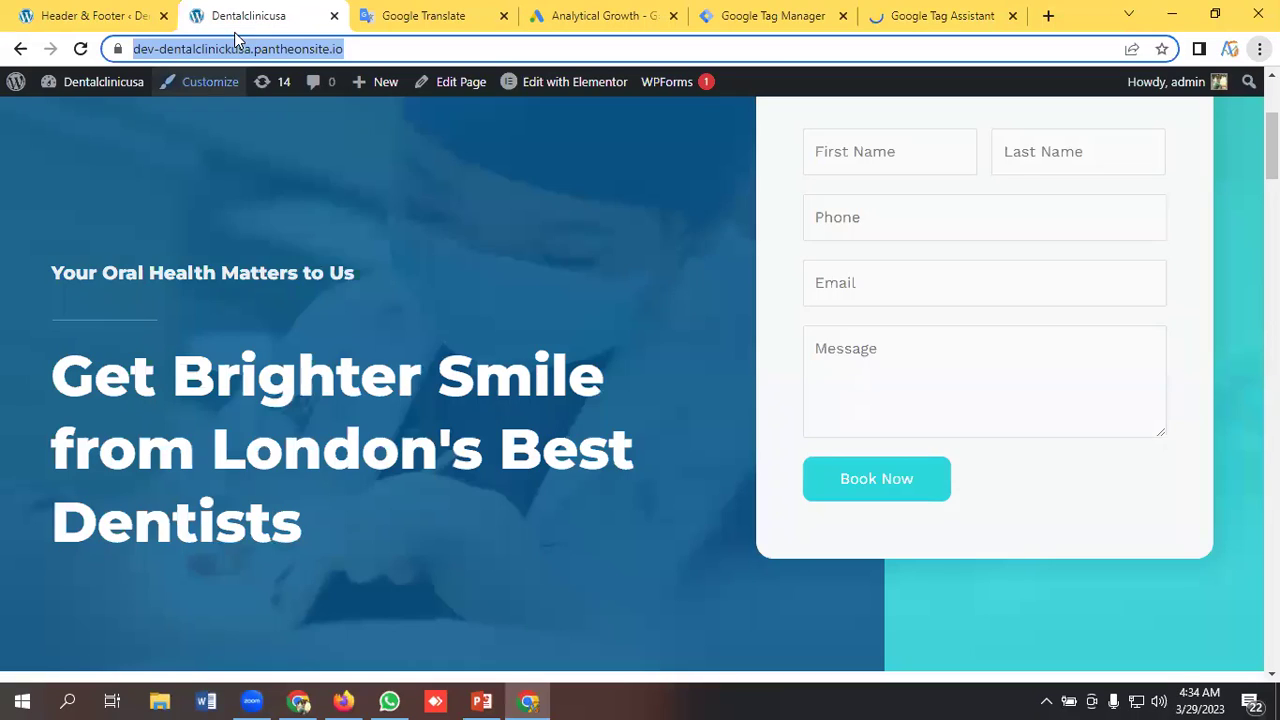
Copy the dental clinic site's address and connect Tag Assistant to dev-dentalclinickusa.pantheonsite.io with the debug signal included
left_click(195, 49)
right_click(194, 48)
left_click(238, 176)
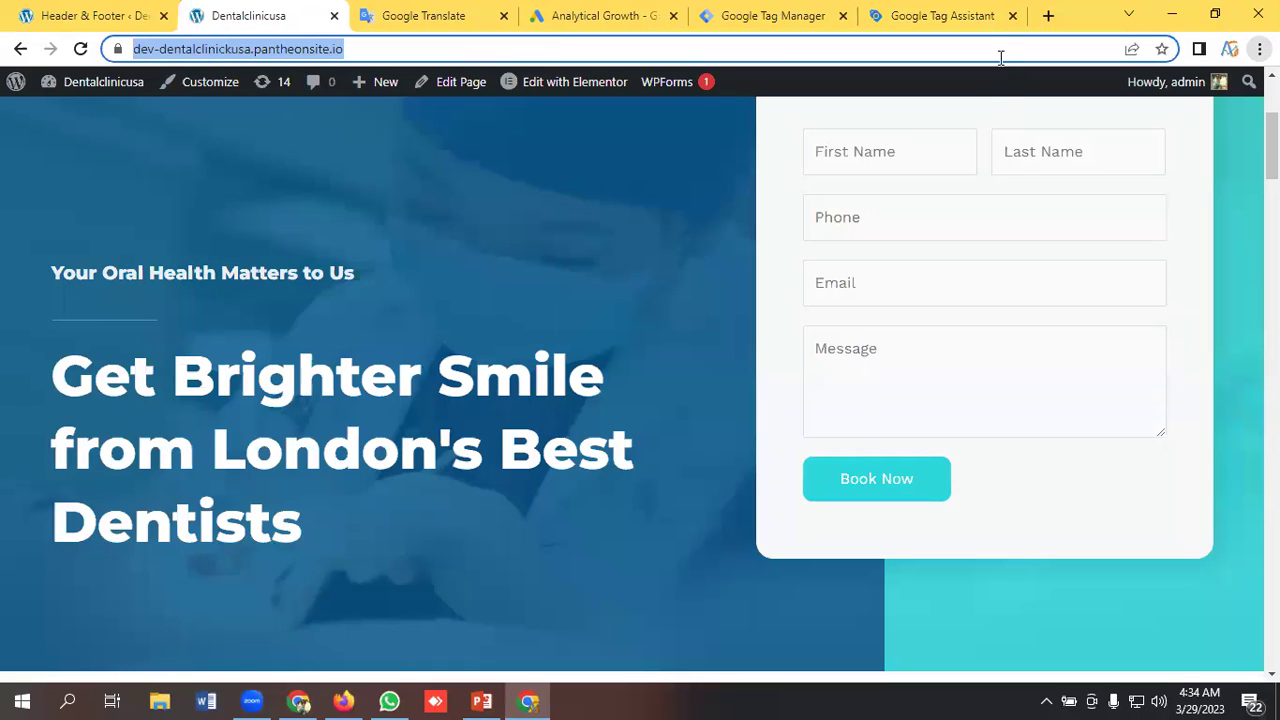
left_click(940, 15)
left_click(468, 525)
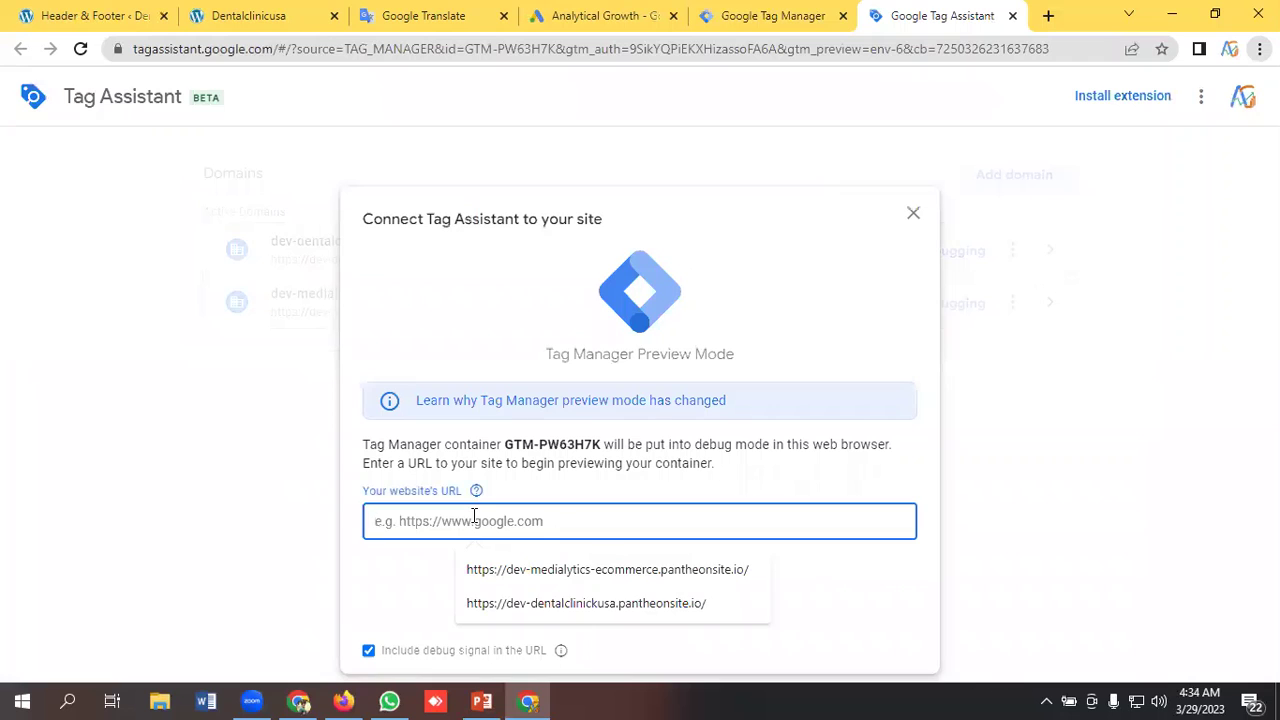
key("ctrl+v")
left_click(641, 572)
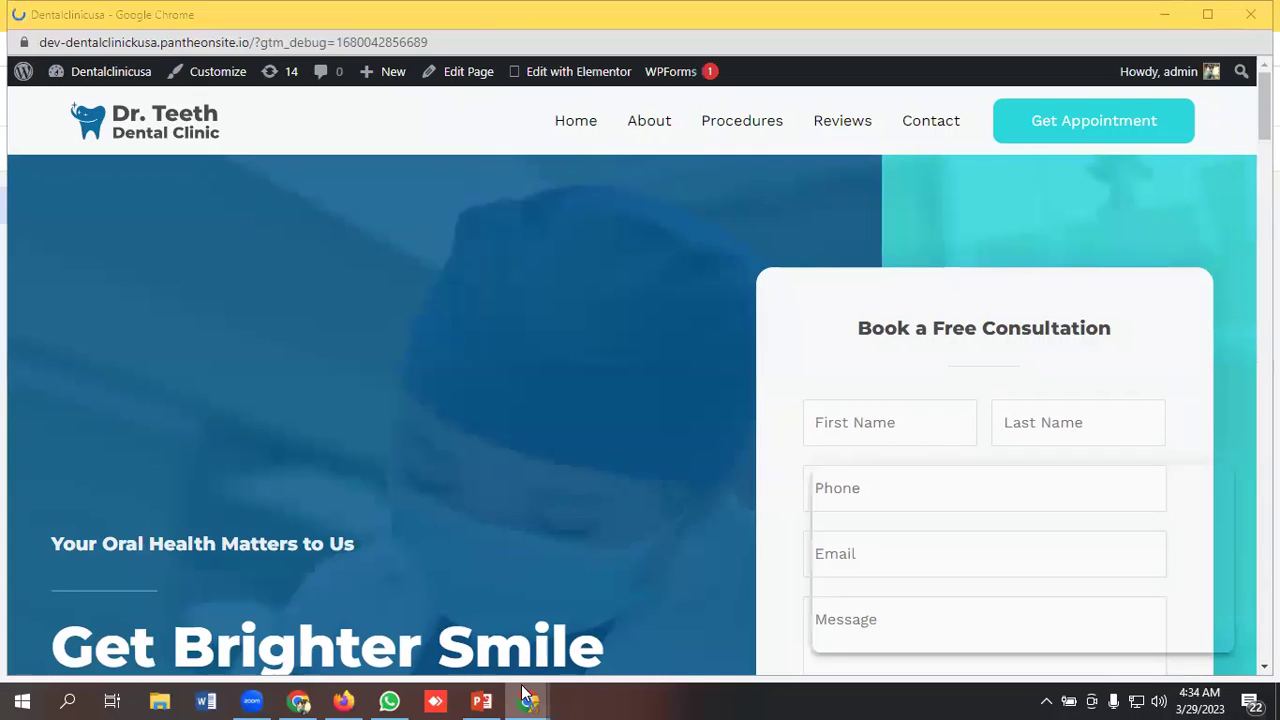
mouse_move(528, 701)
left_click(467, 623)
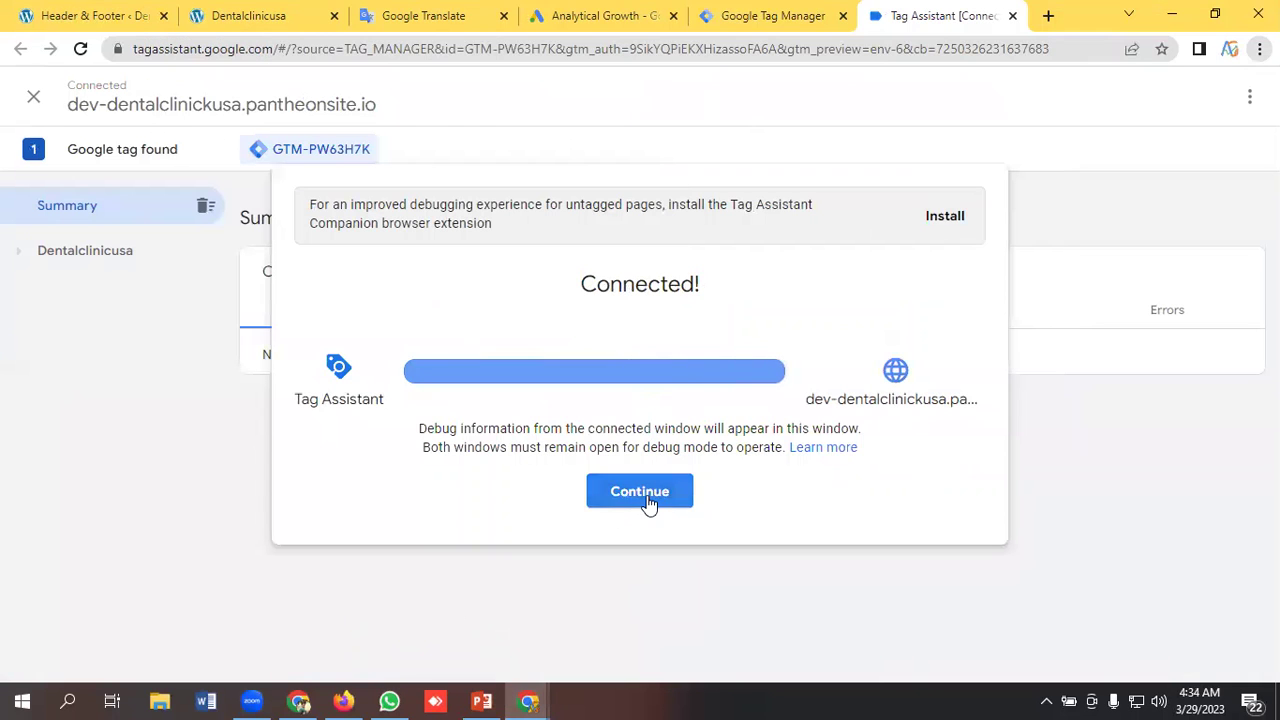
left_click(645, 492)
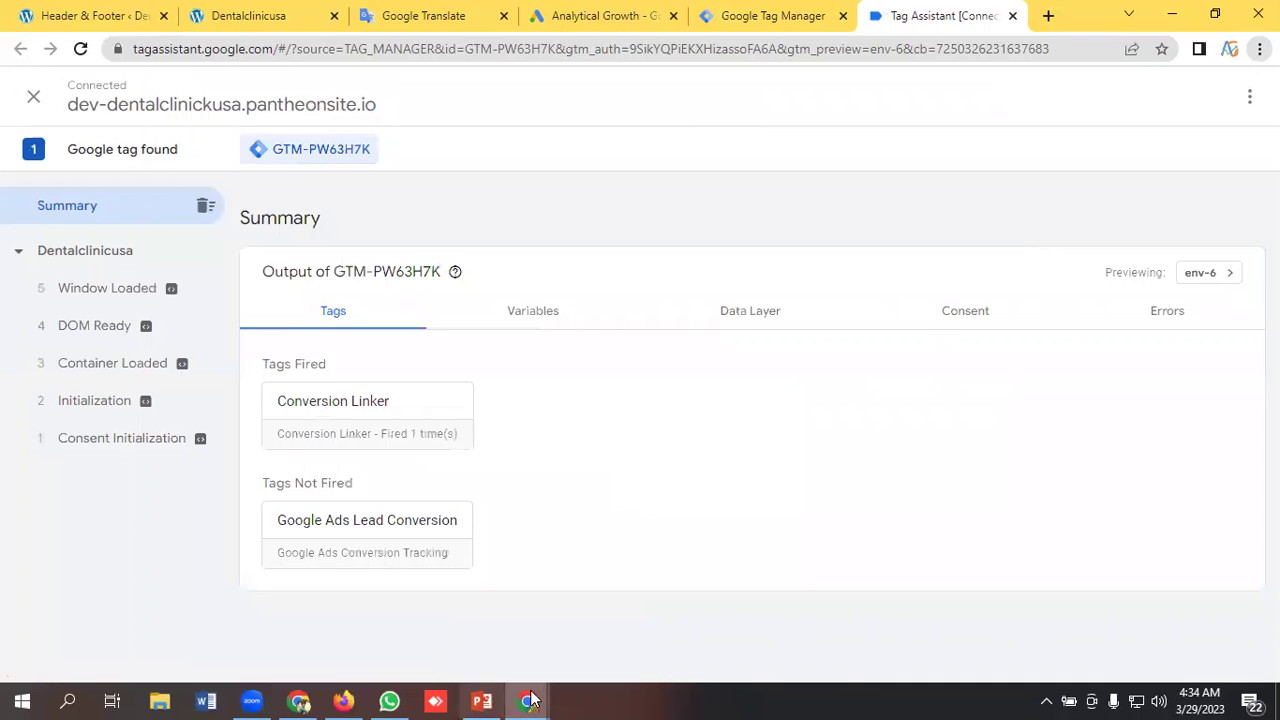
On the connected site, autofill the consultation form with the contact's name, phone and e-mail, enter "Appointment Booking" as message, and submit the booking
mouse_move(528, 701)
left_click(583, 615)
scroll(869, 377, "down", 3)
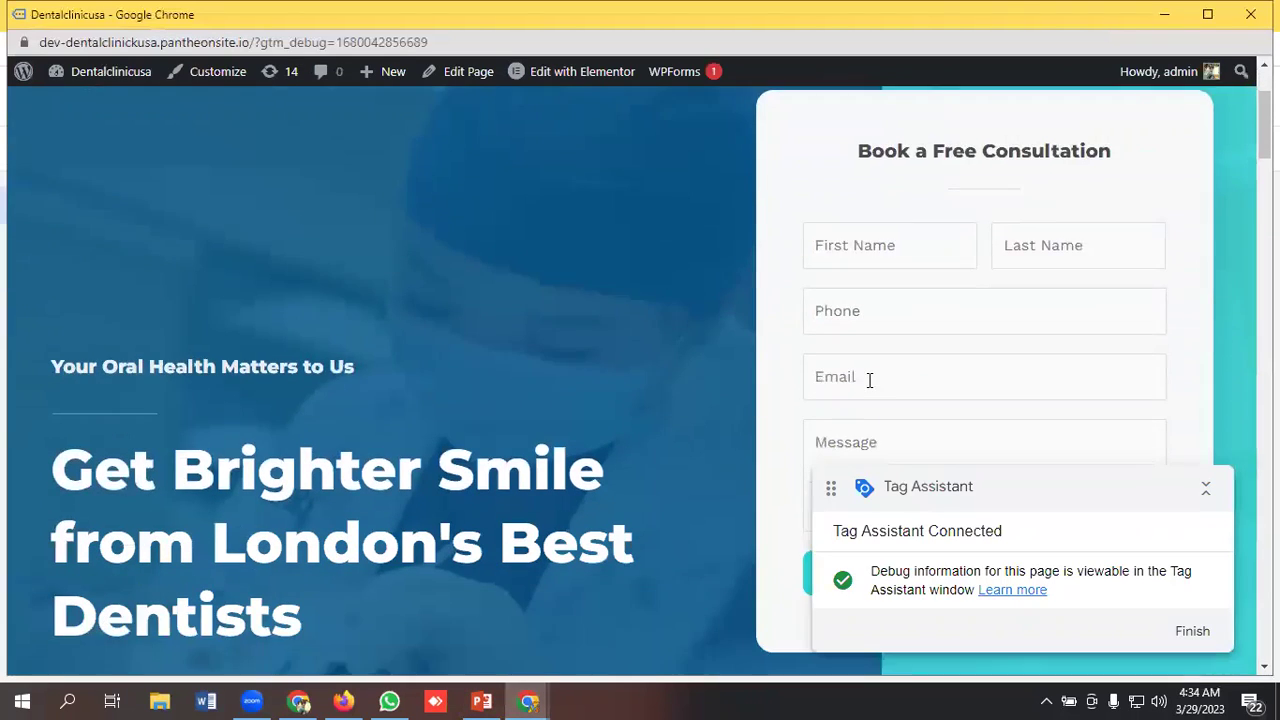
scroll(874, 371, "up", 2)
scroll(888, 318, "down", 1)
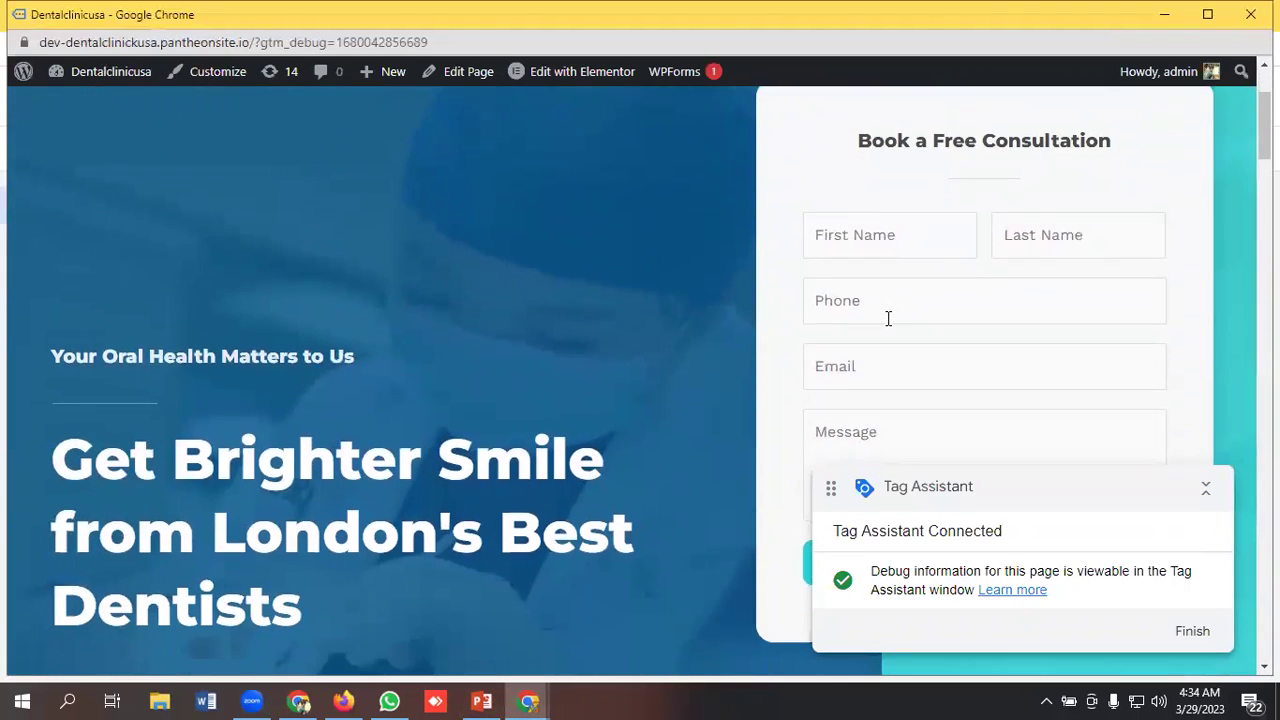
left_click(899, 239)
left_click(910, 308)
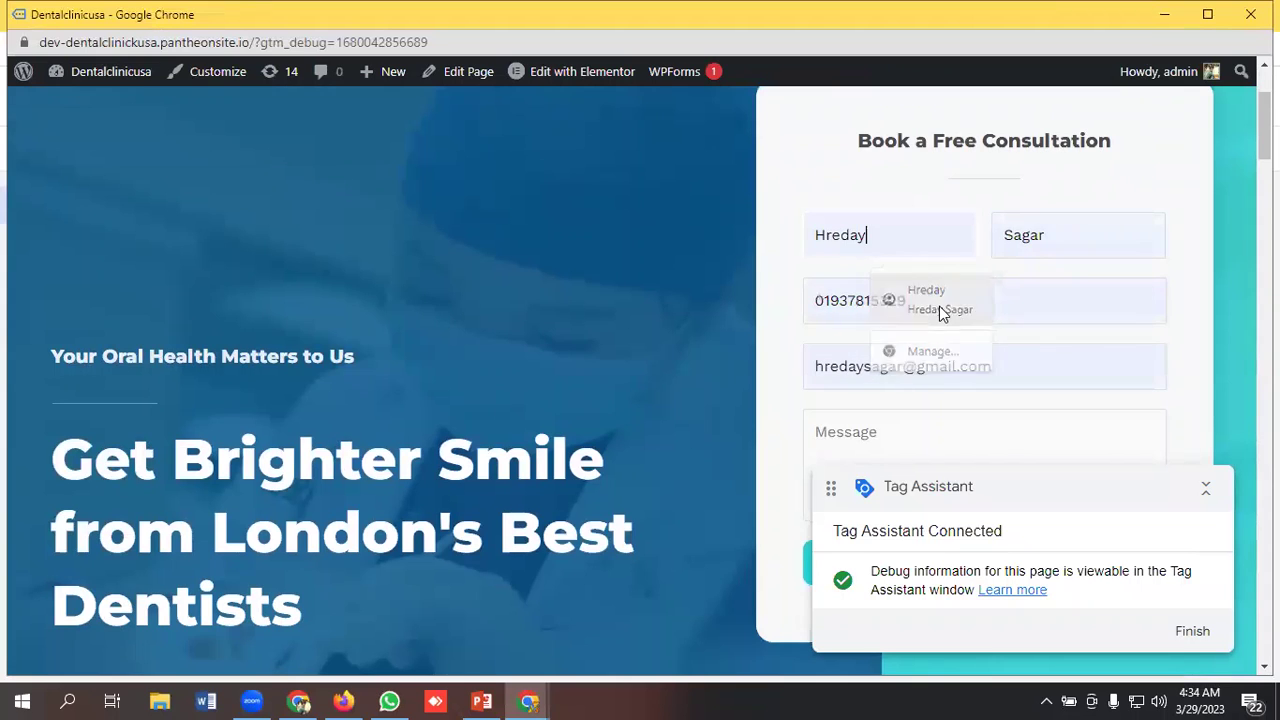
scroll(946, 303, "down", 1)
scroll(946, 303, "down", 1)
left_click(876, 338)
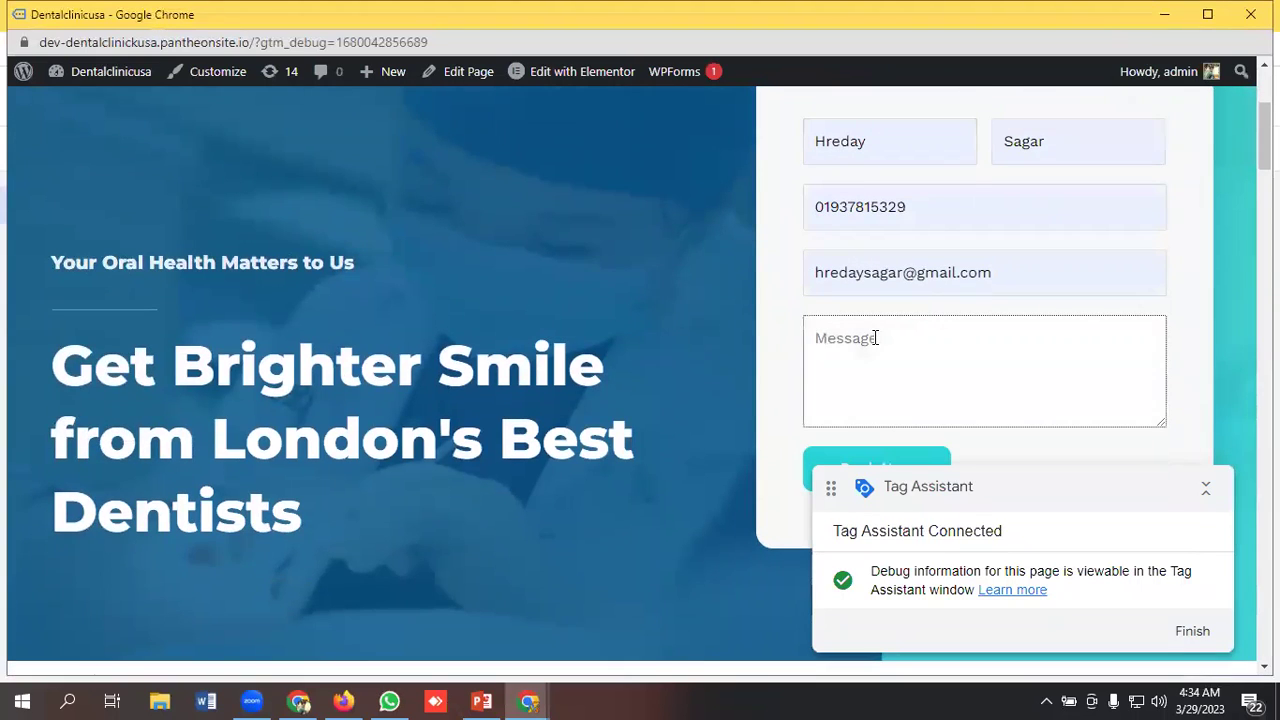
type("Appointment Booking")
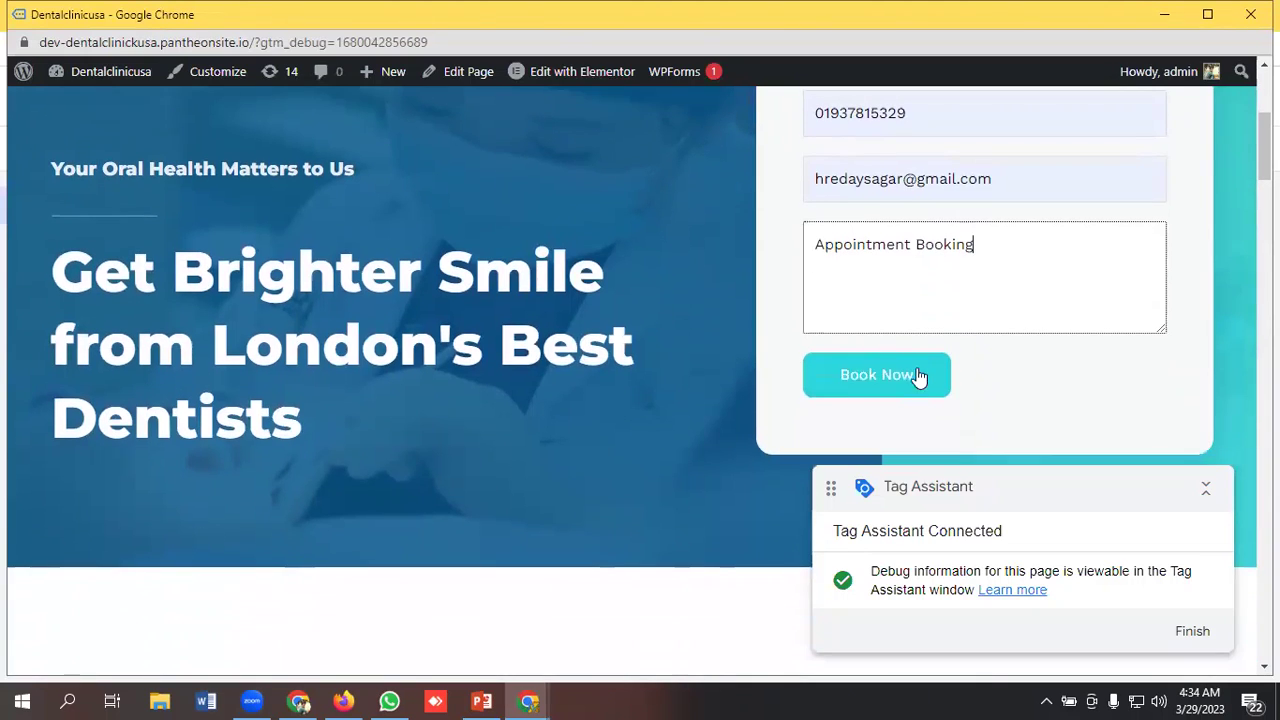
left_click(875, 382)
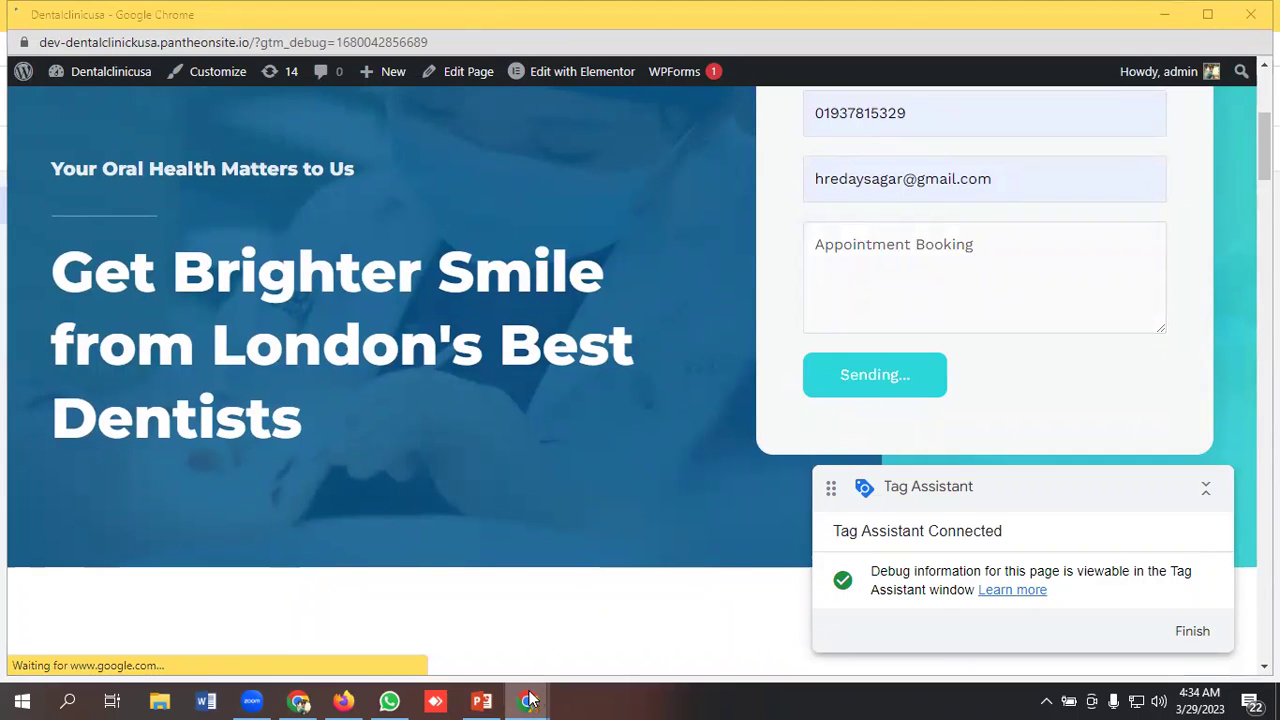
Return to Tag Assistant and open the variables of the latest Click event from the form submission
mouse_move(529, 700)
left_click(444, 639)
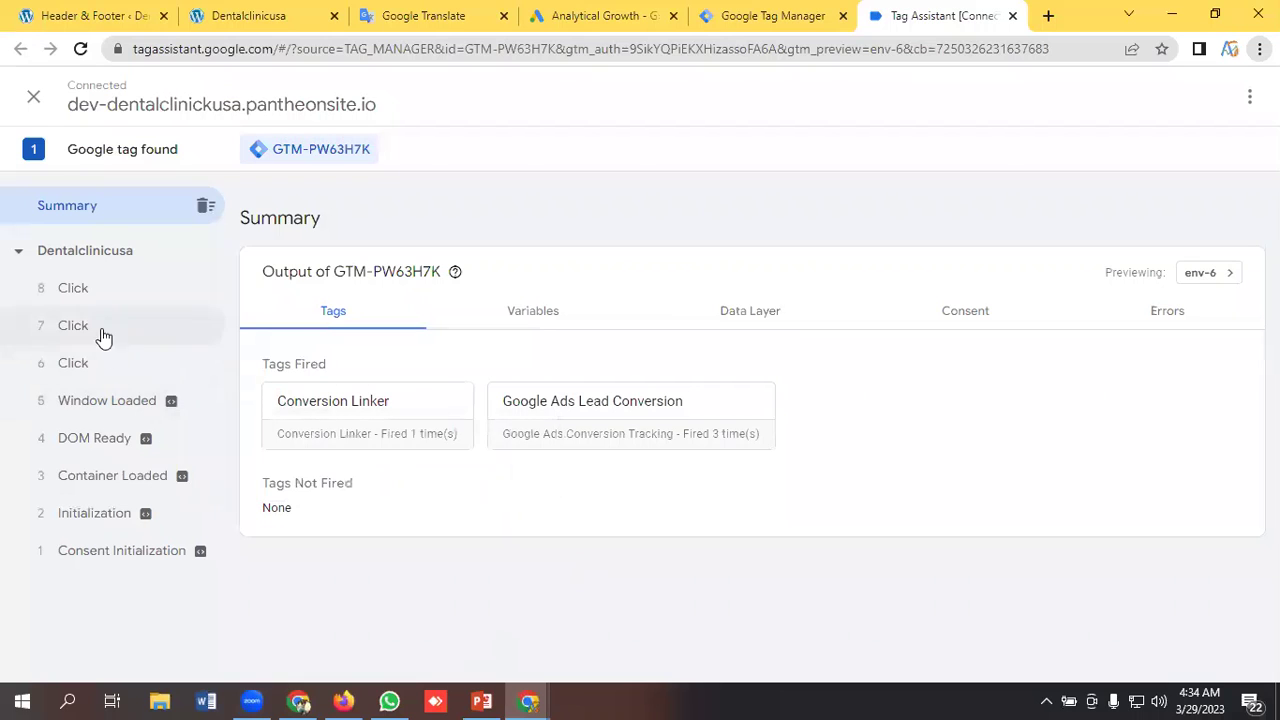
left_click(83, 293)
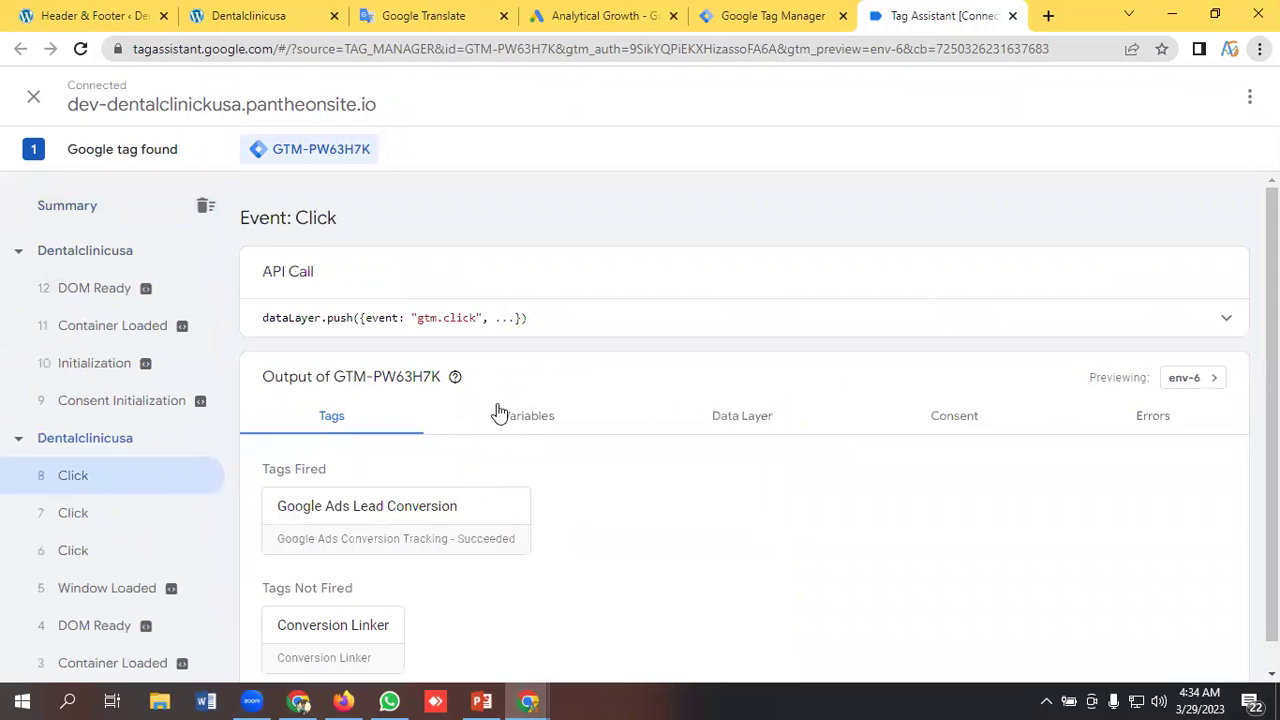
left_click(537, 420)
Find the Click ID variable among the Click event's variables and copy its value wpforms-submit-6
scroll(329, 420, "down", 3)
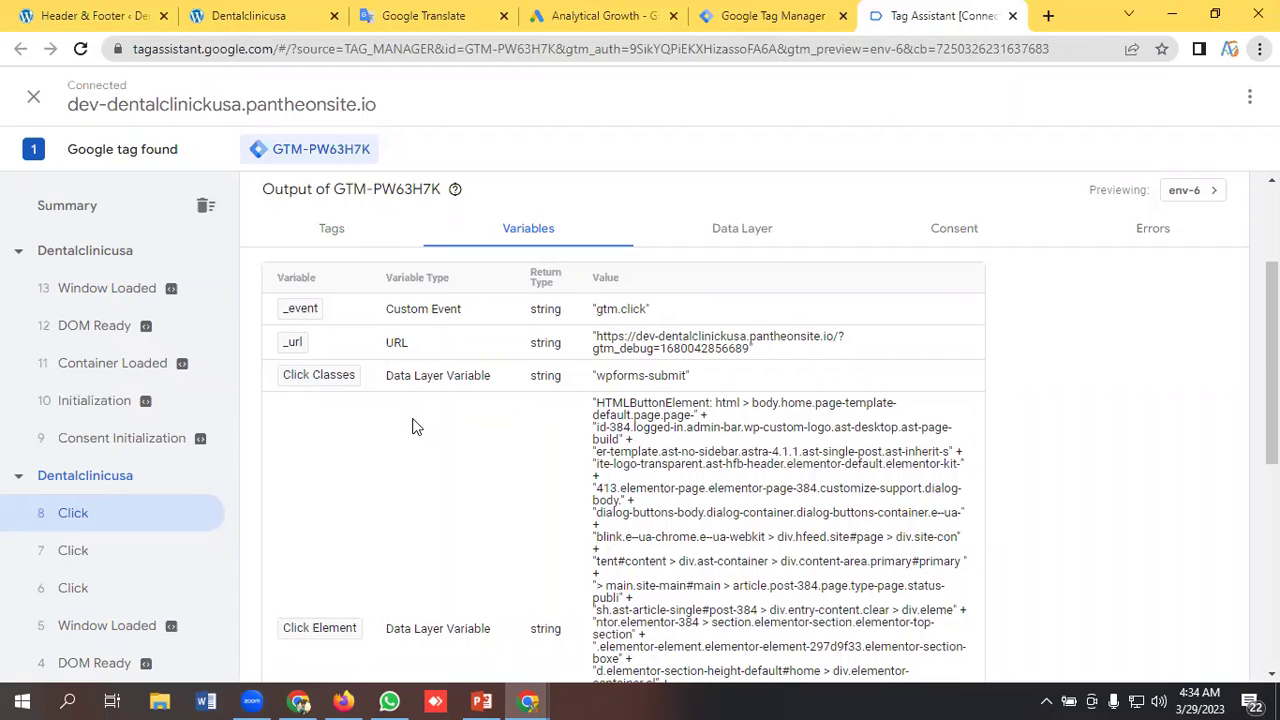
scroll(440, 450, "down", 2)
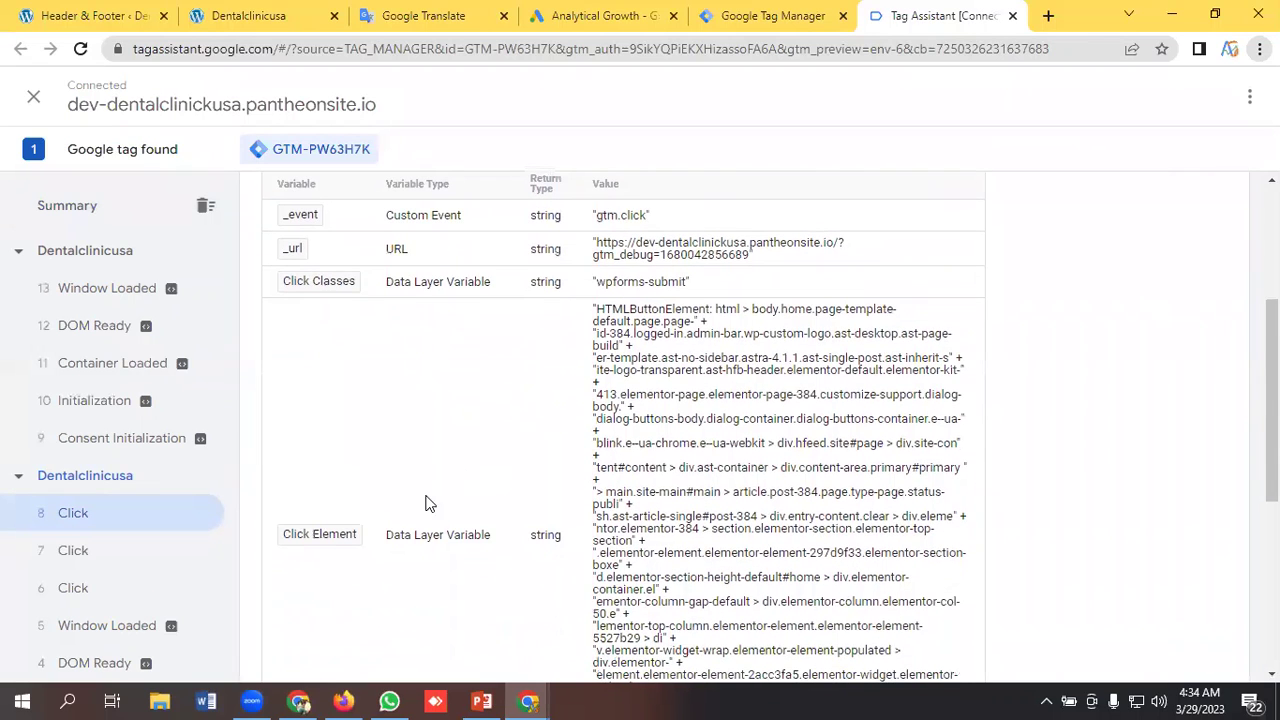
scroll(380, 505, "down", 2)
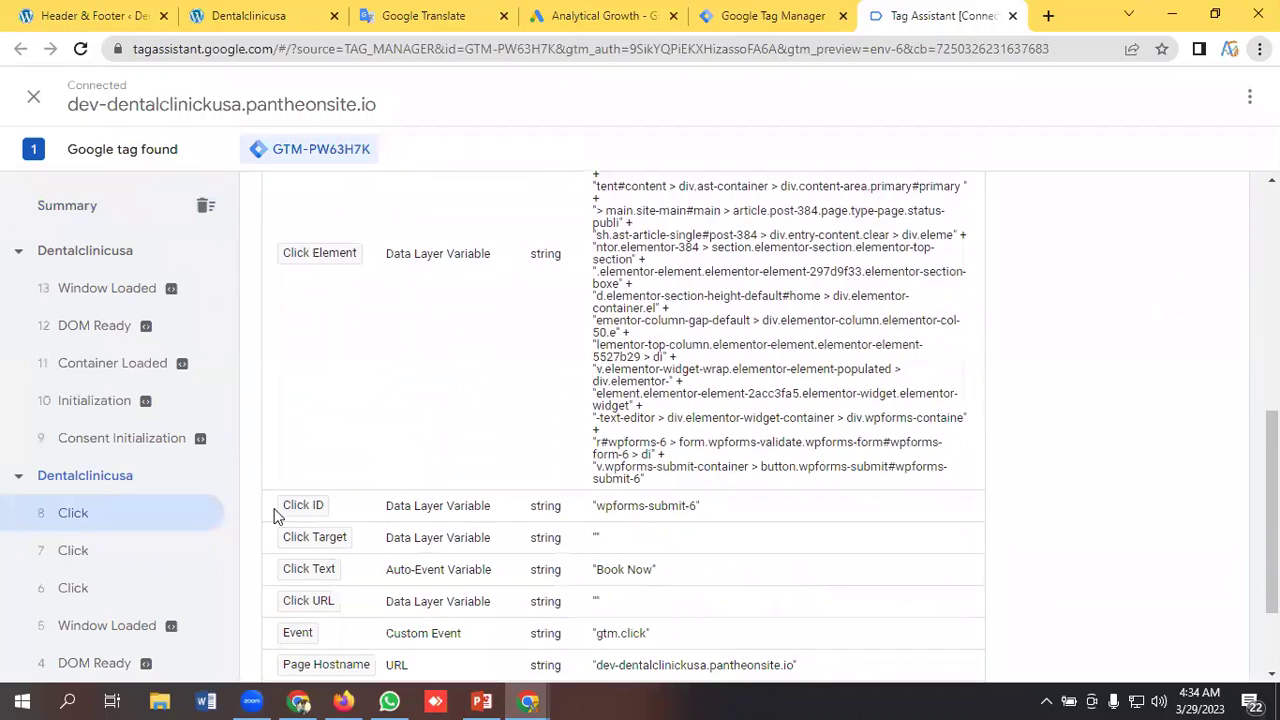
scroll(560, 530, "down", 1)
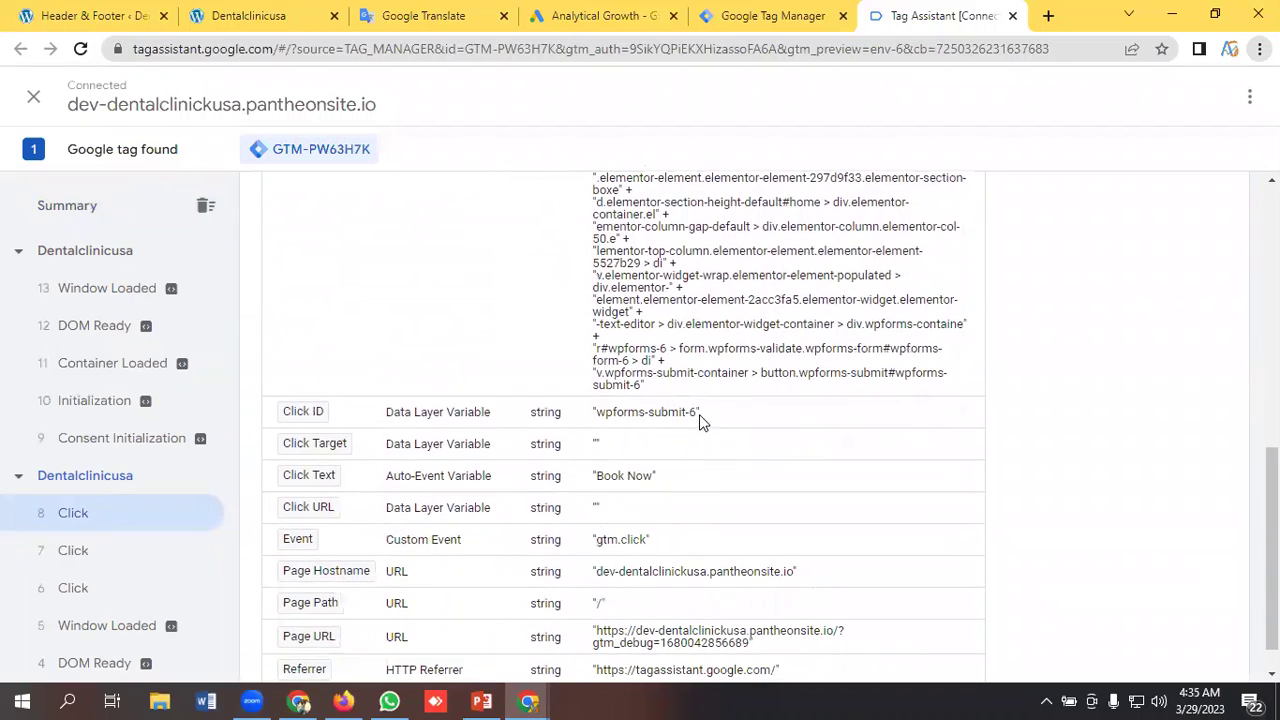
left_click(670, 415)
left_click_drag(600, 411, 693, 420)
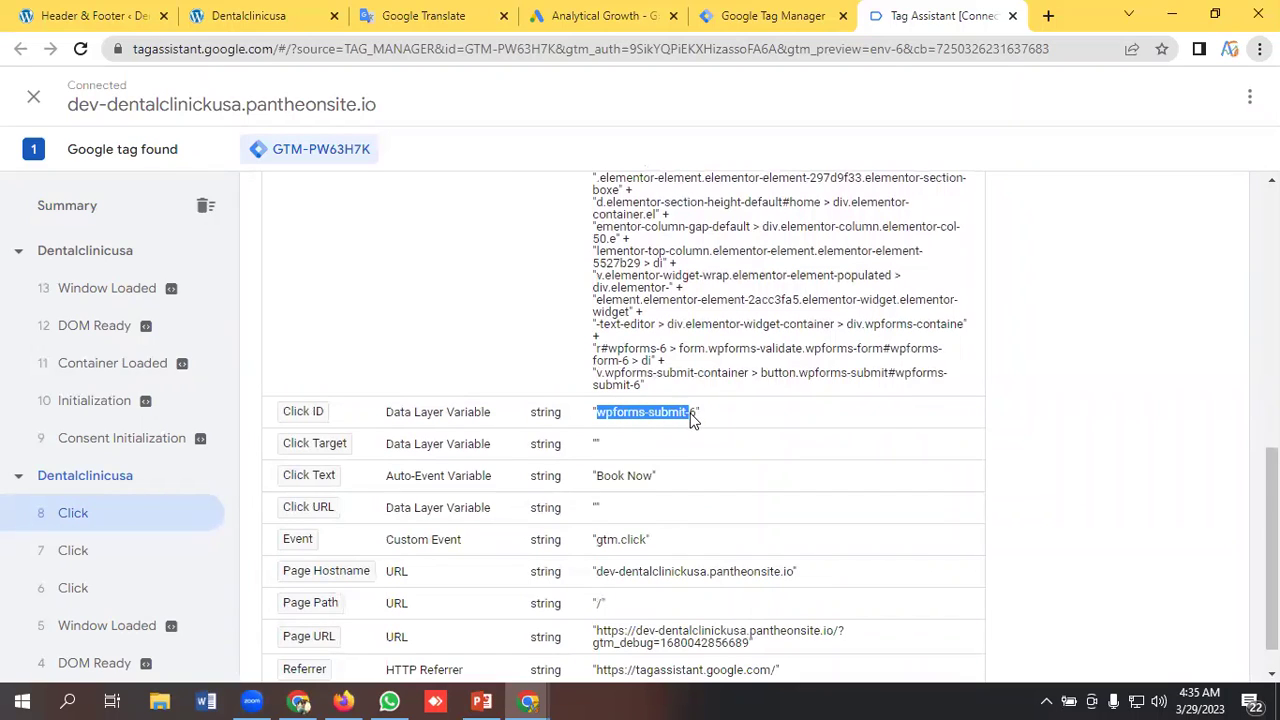
right_click(656, 418)
left_click(683, 429)
In Google Tag Manager, open Lead Trigger for editing and make it fire on Some Clicks
left_click(777, 10)
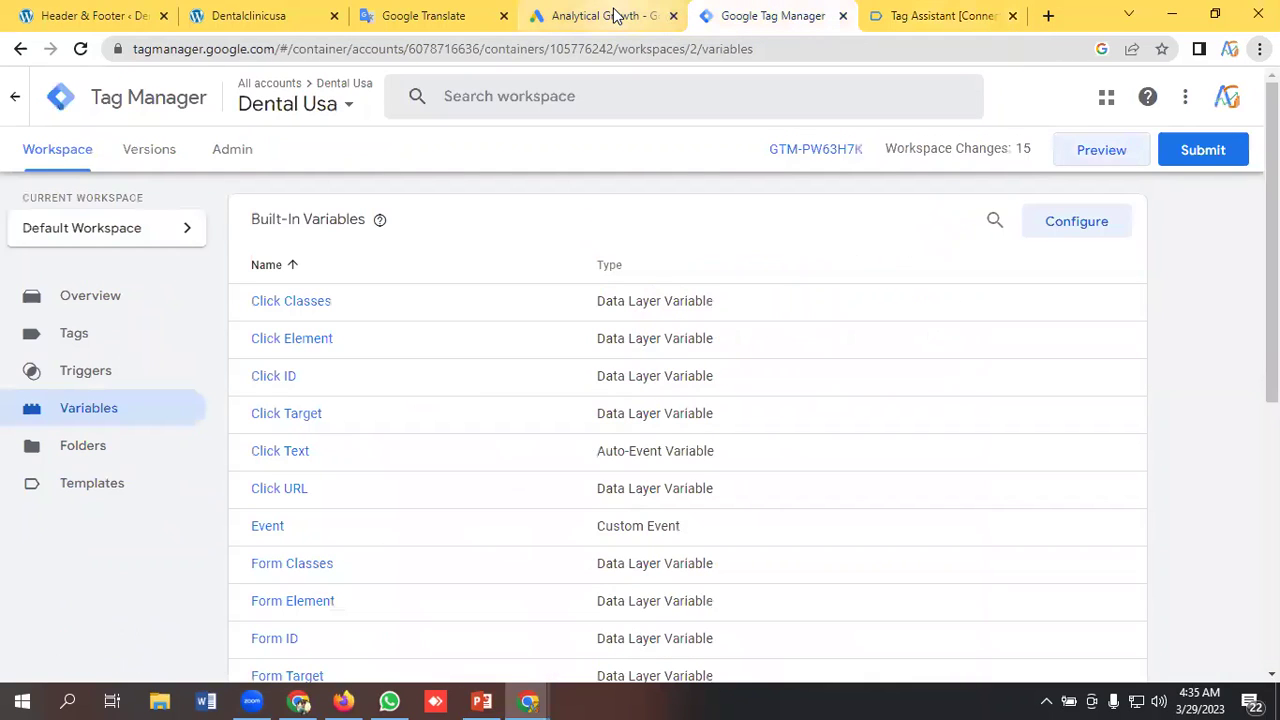
left_click(94, 332)
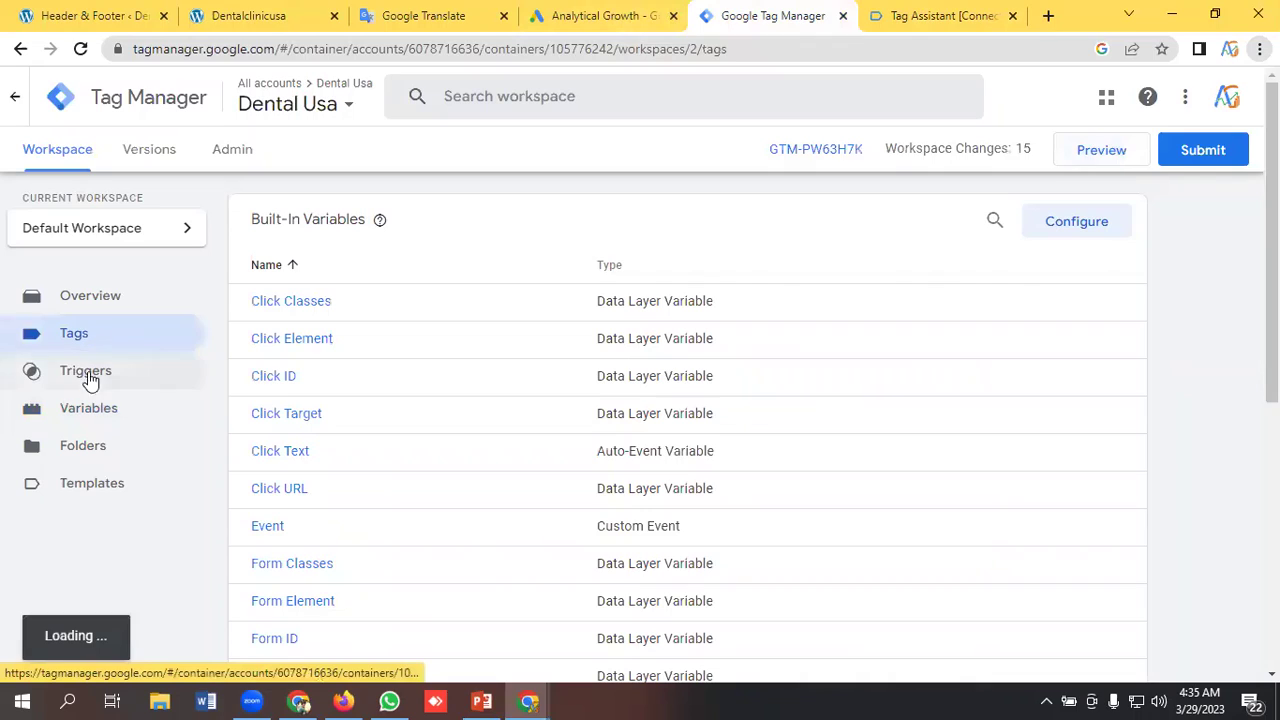
left_click(87, 380)
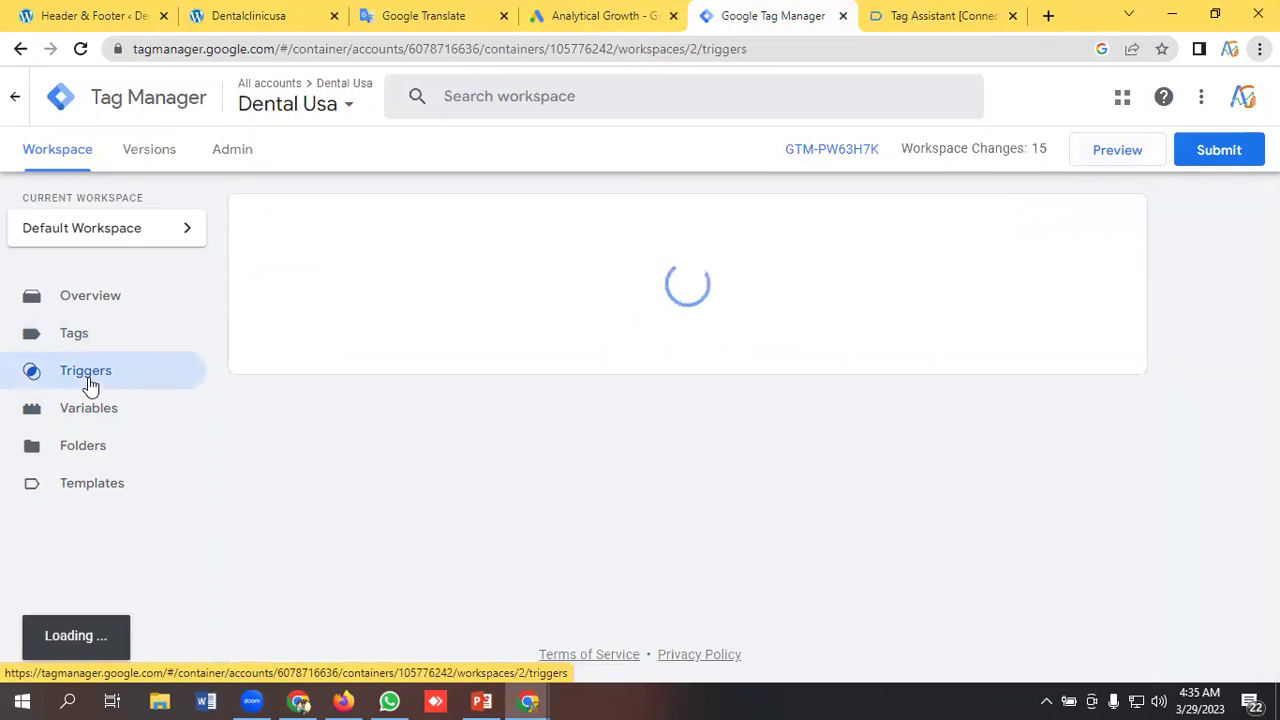
left_click(328, 310)
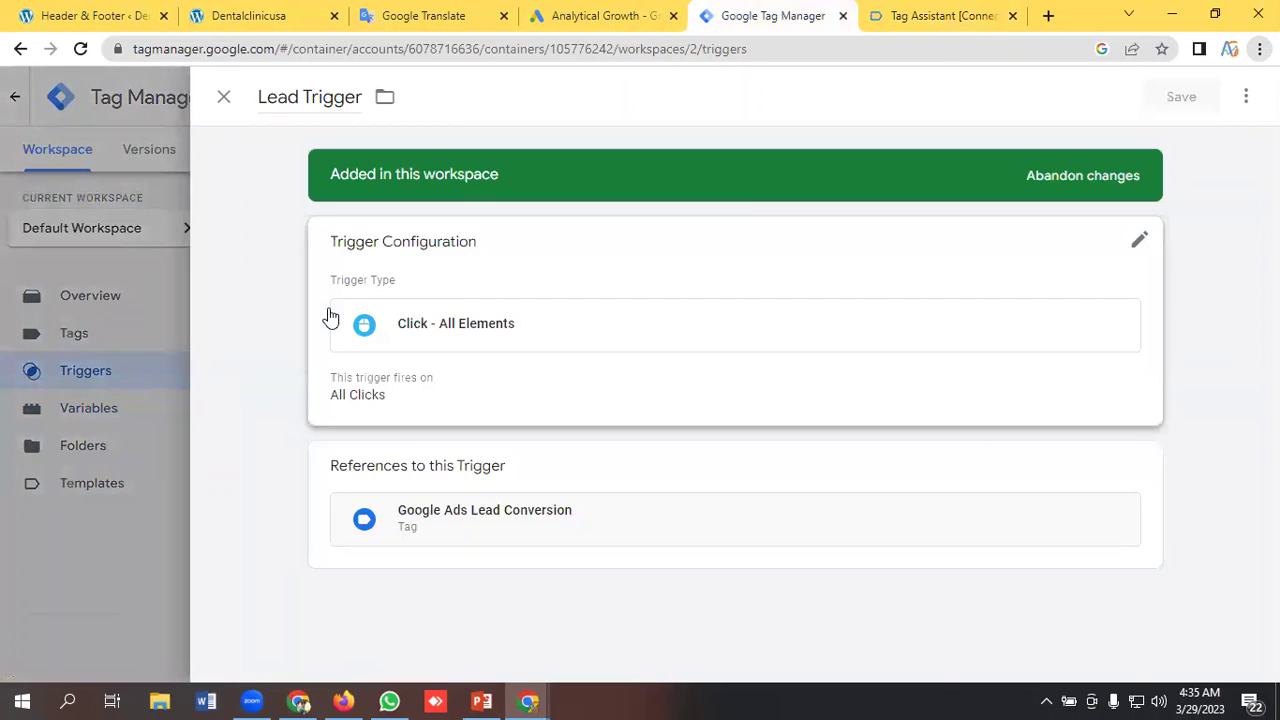
left_click(437, 395)
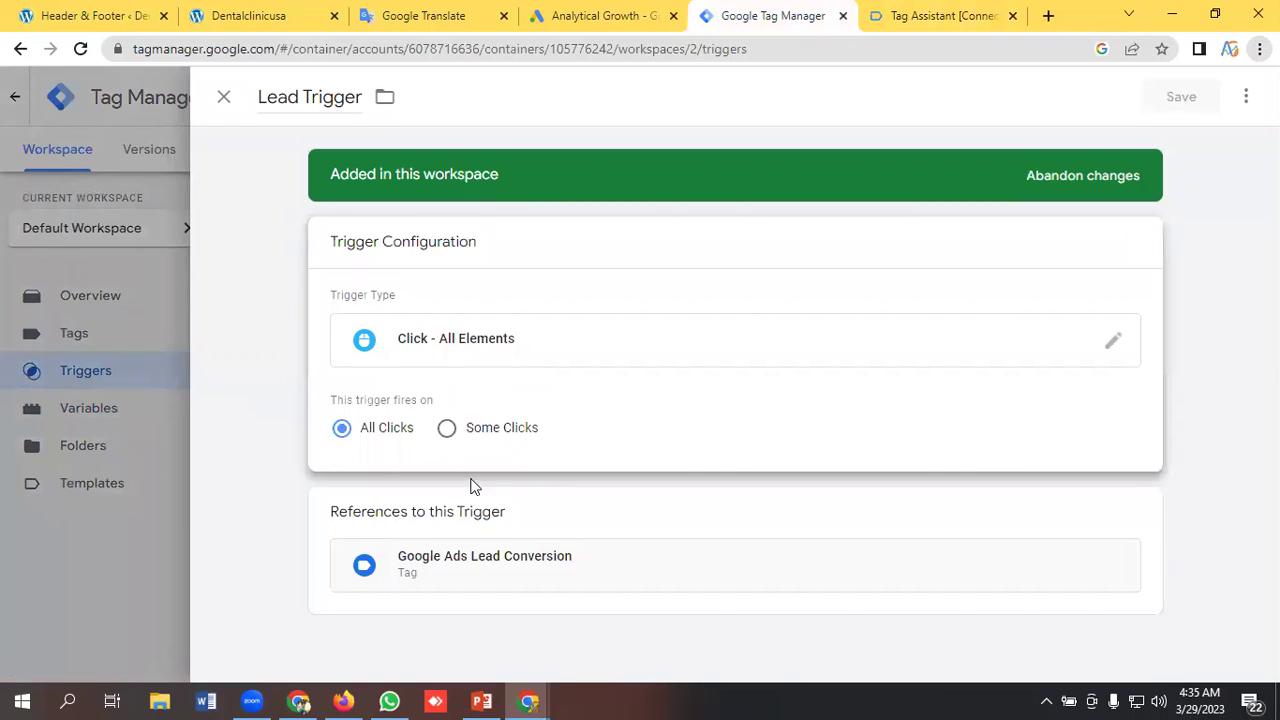
left_click(447, 428)
Set the trigger's firing condition to Click ID equals wpforms-submit-6 and save the trigger
left_click(456, 512)
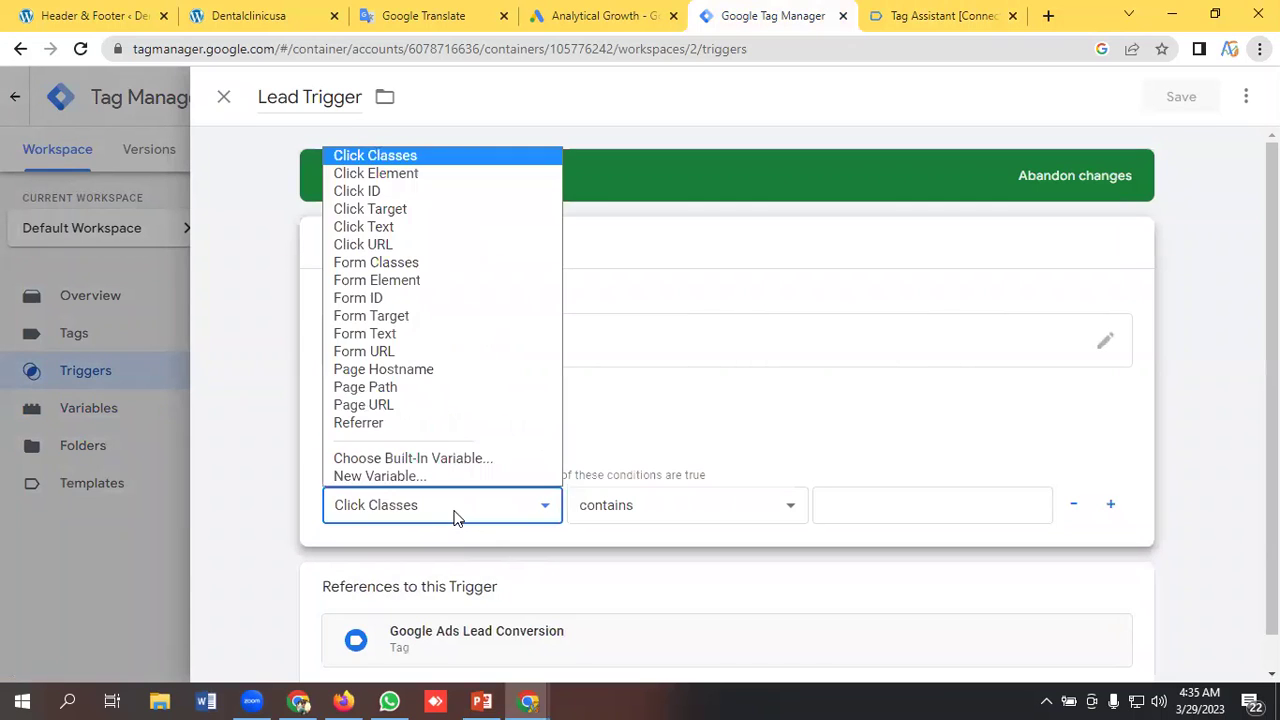
left_click(380, 197)
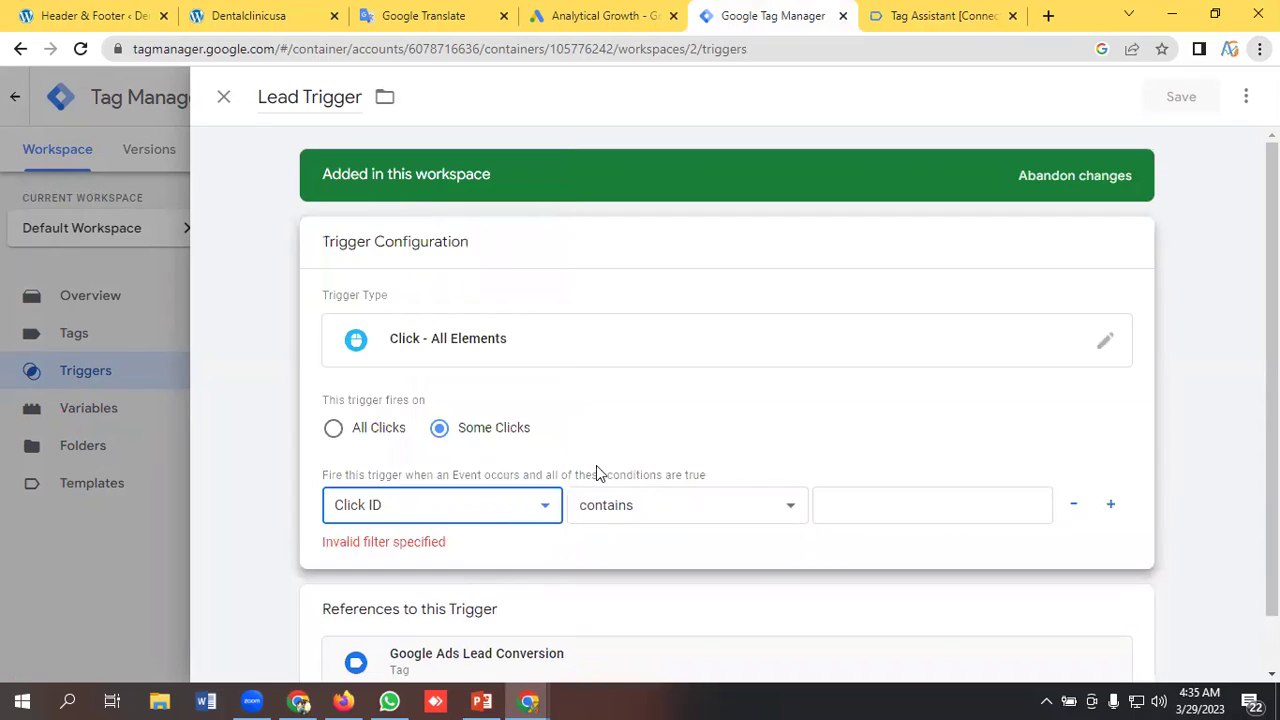
left_click(639, 512)
left_click(620, 172)
left_click(855, 510)
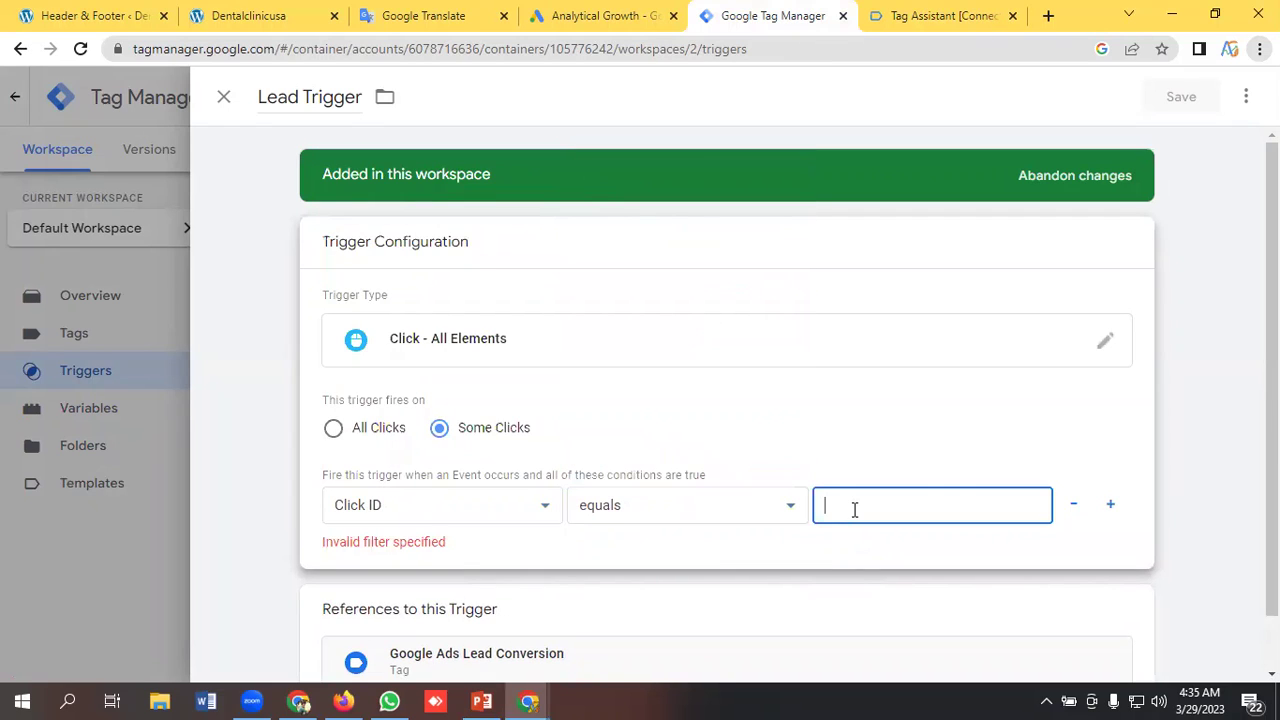
key("ctrl+v")
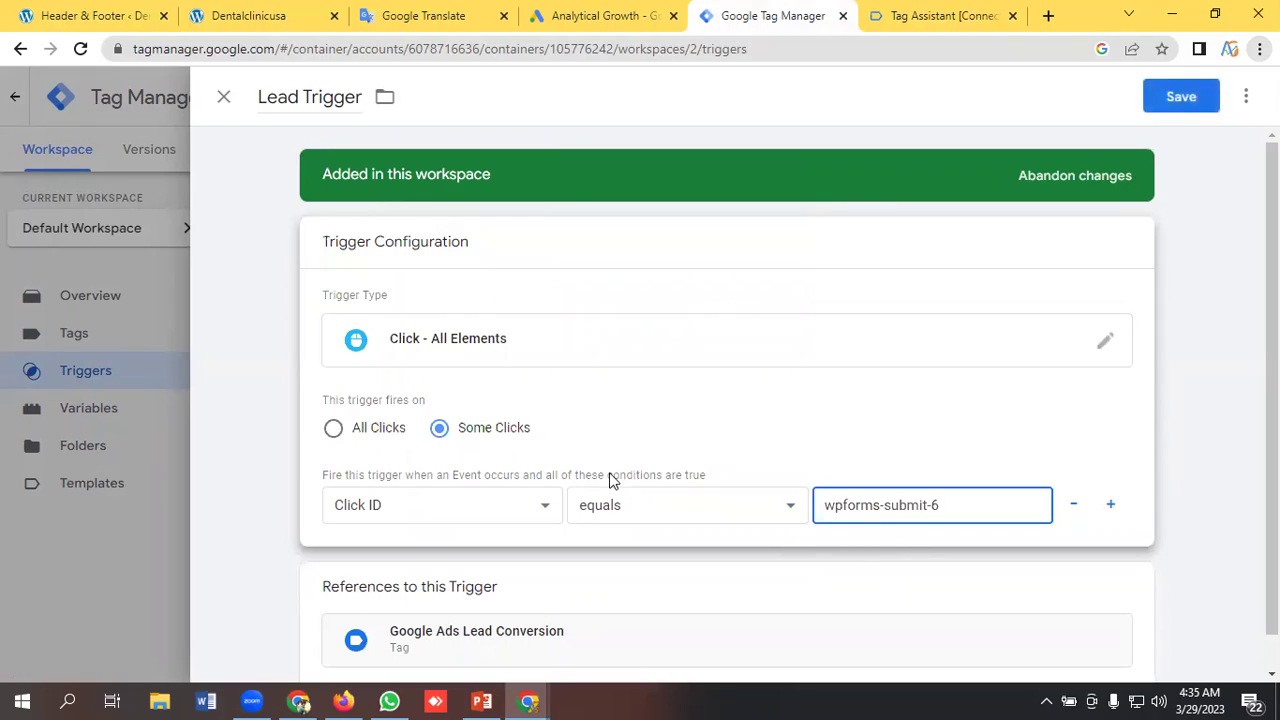
left_click(1178, 97)
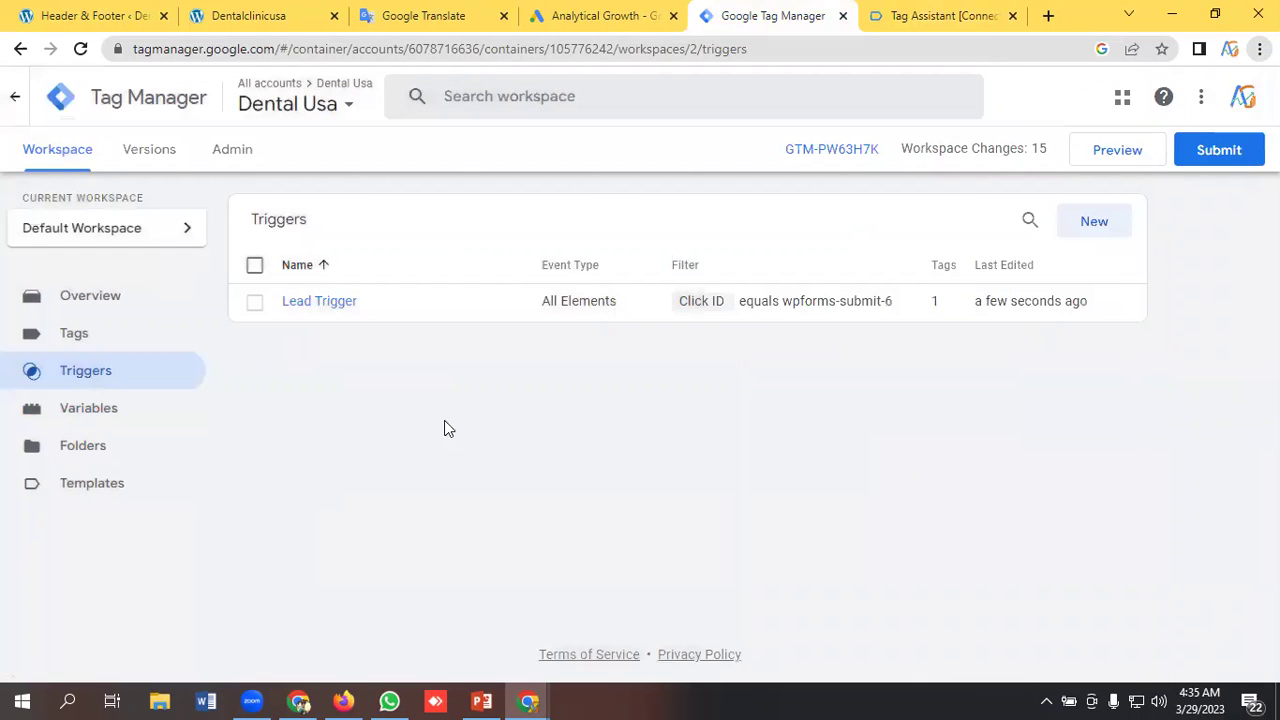
Review the tag list and publish the workspace changes to the Live environment without a version name or description
left_click(74, 345)
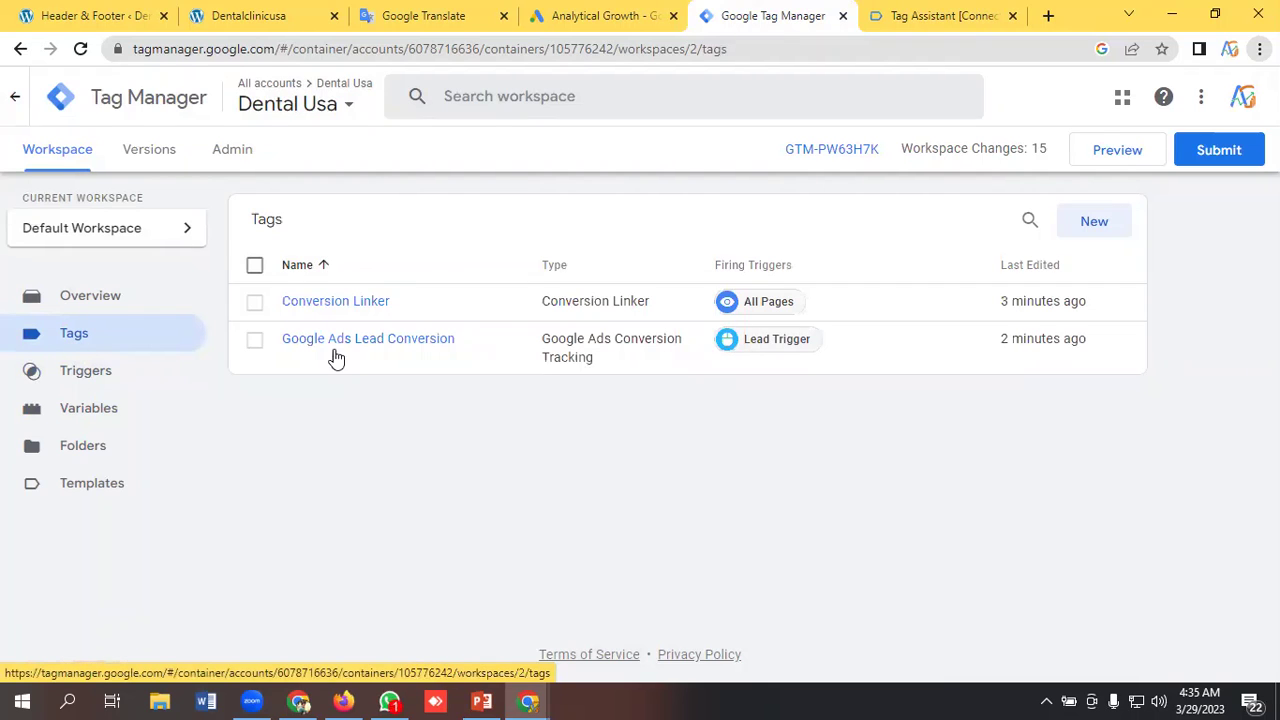
left_click(1230, 152)
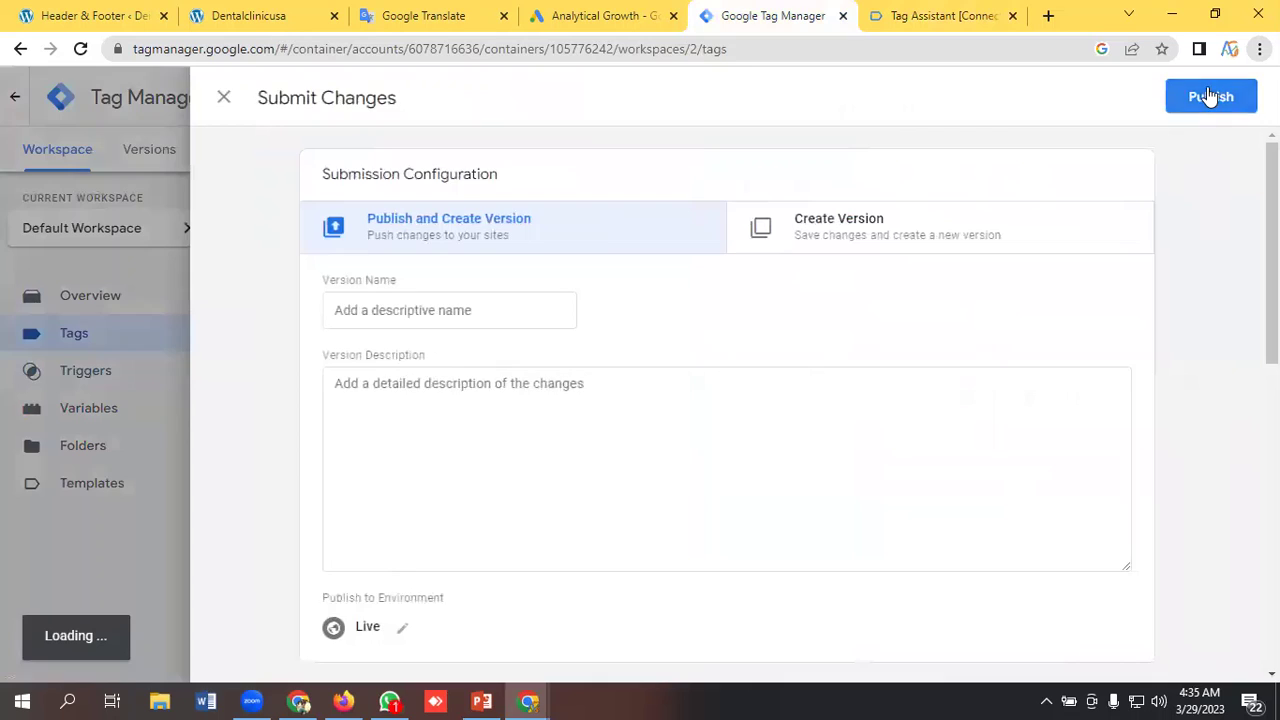
left_click(1211, 96)
left_click(885, 635)
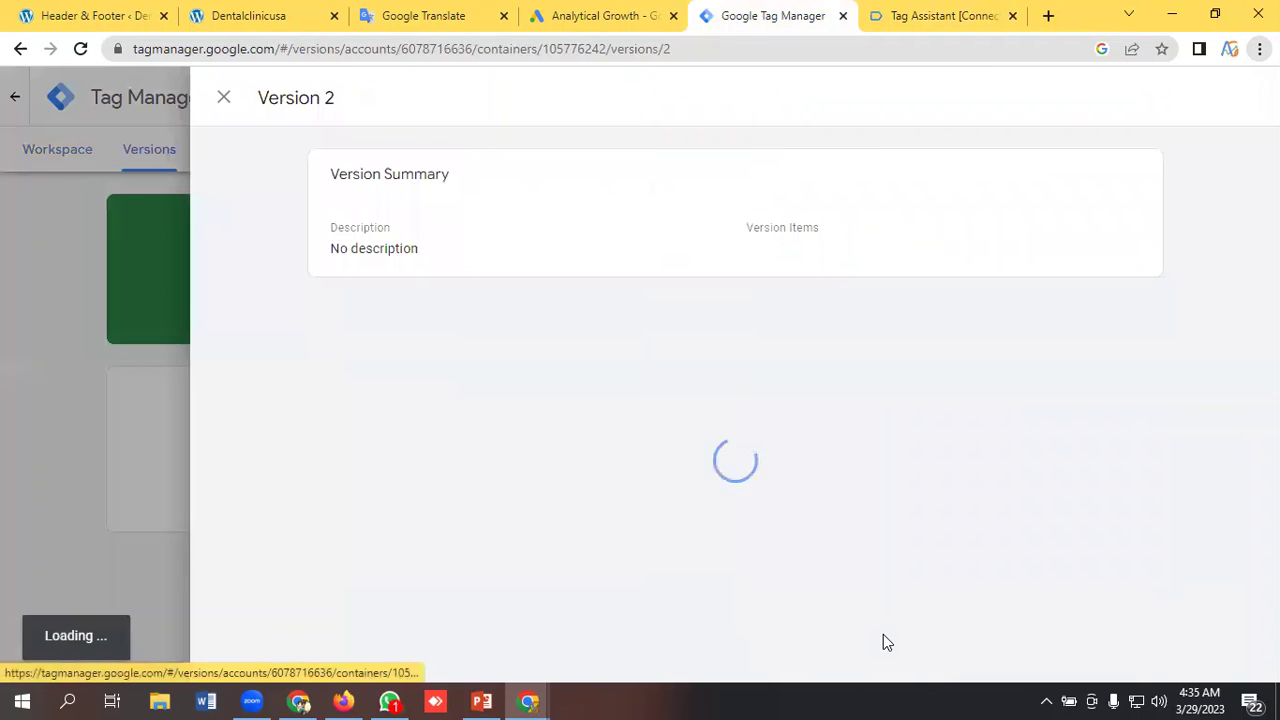
left_click(150, 149)
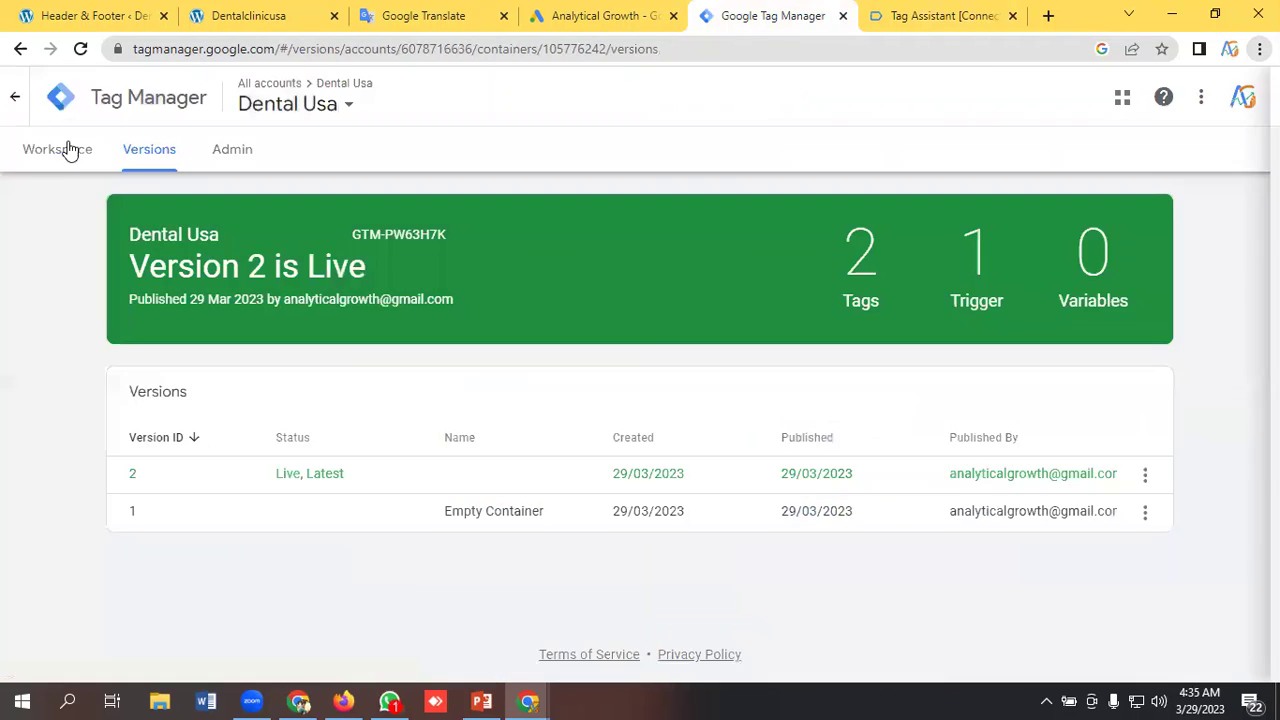
Return to the workspace, start its preview and connect Tag Assistant to dev-dentalclinickusa.pantheonsite.io
left_click(57, 149)
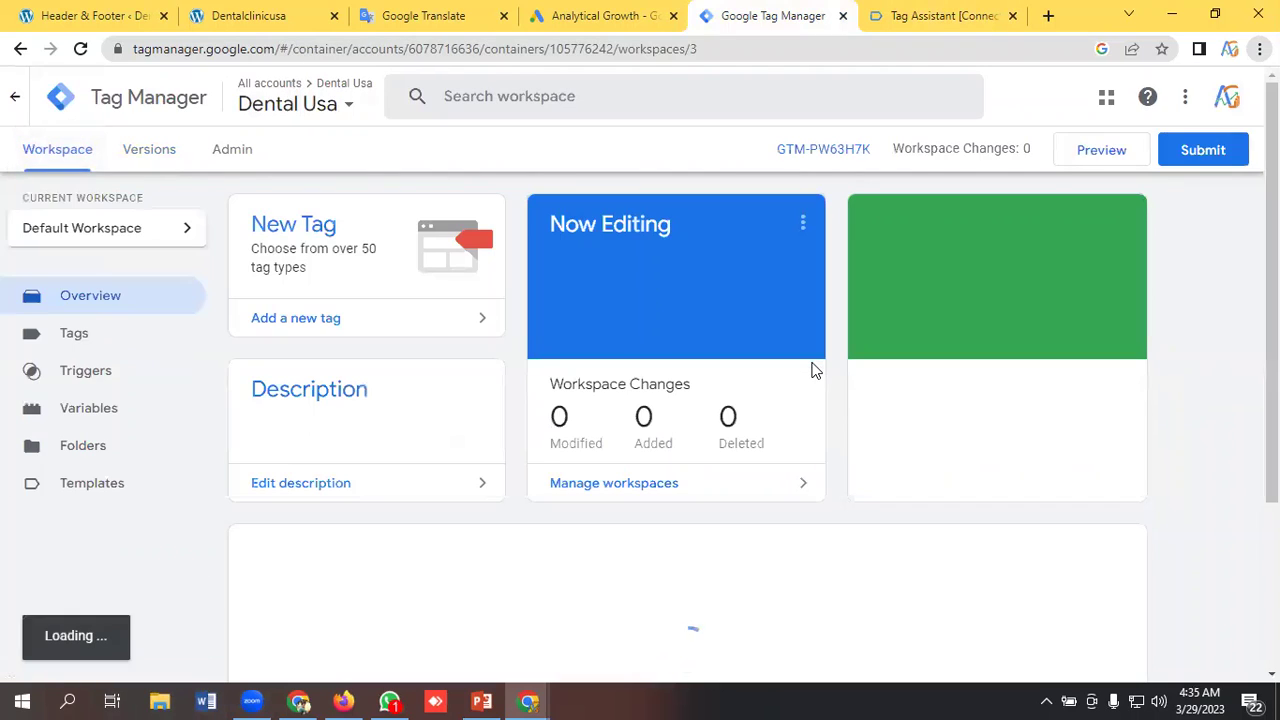
left_click(1102, 151)
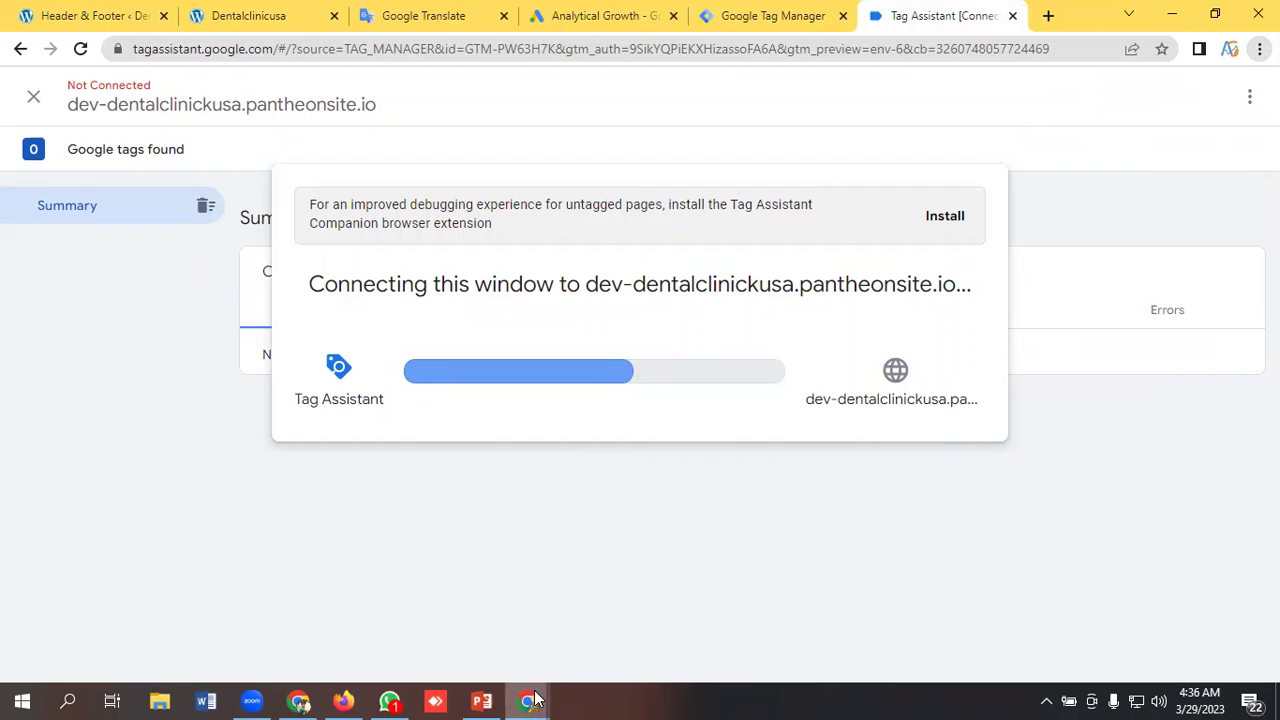
mouse_move(529, 701)
left_click(574, 632)
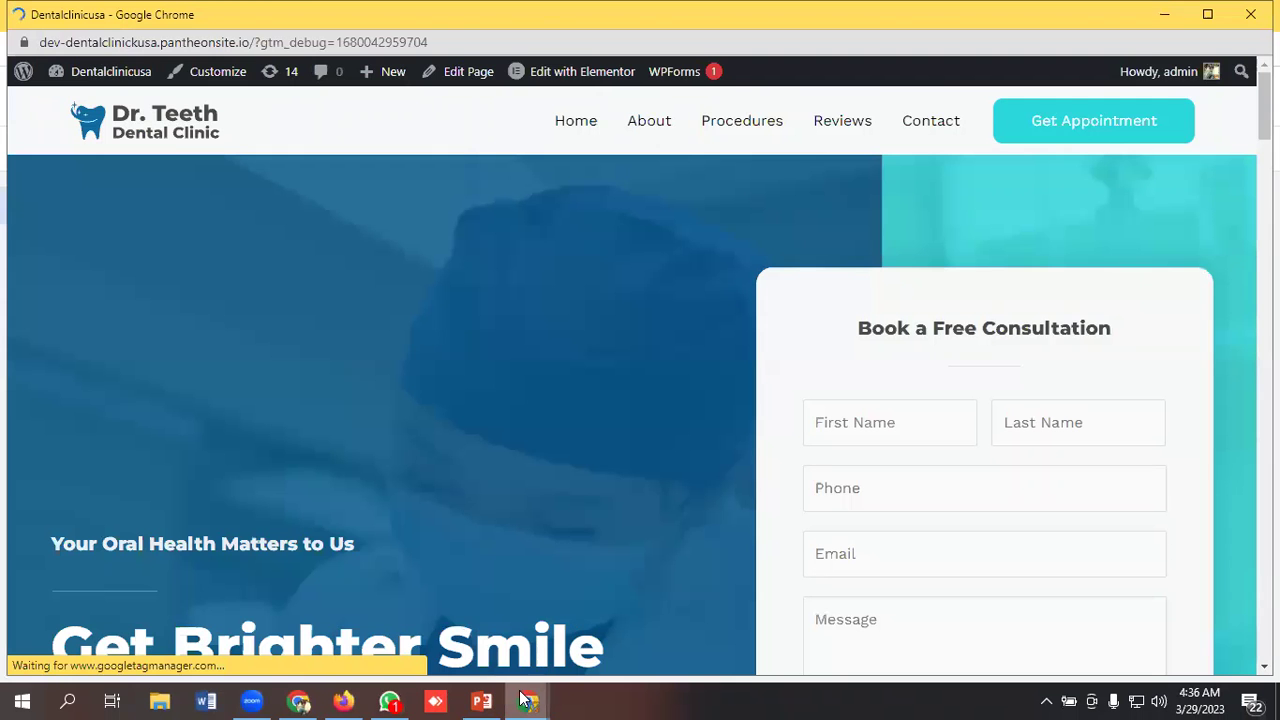
left_click(430, 620)
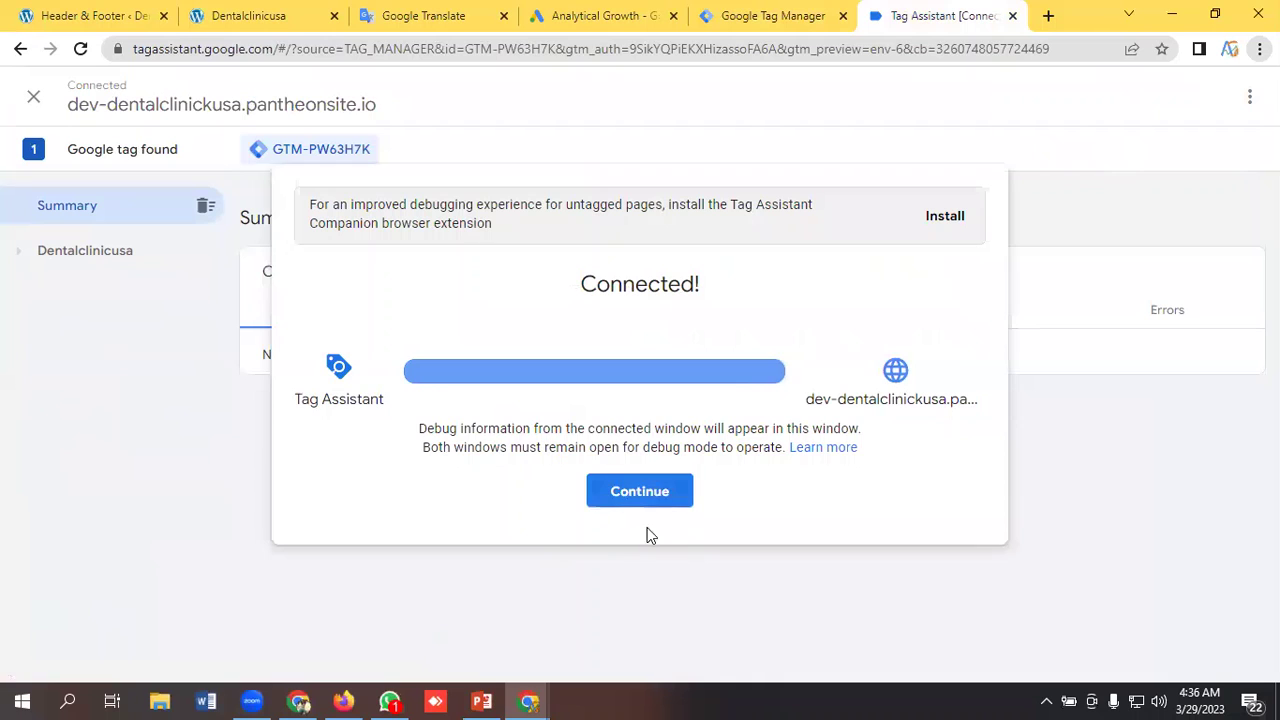
left_click(640, 492)
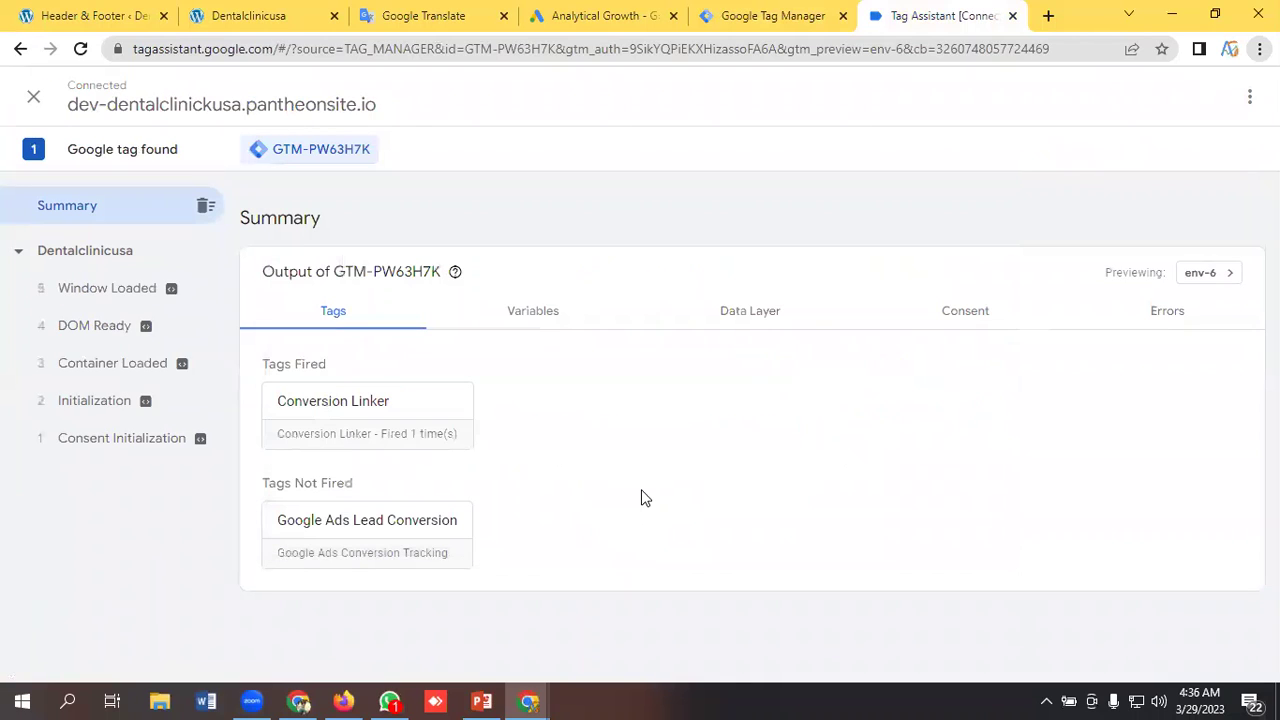
In the connected website window, fill the consultation form's name, phone and email fields with the saved autofill contact
mouse_move(537, 700)
left_click(596, 632)
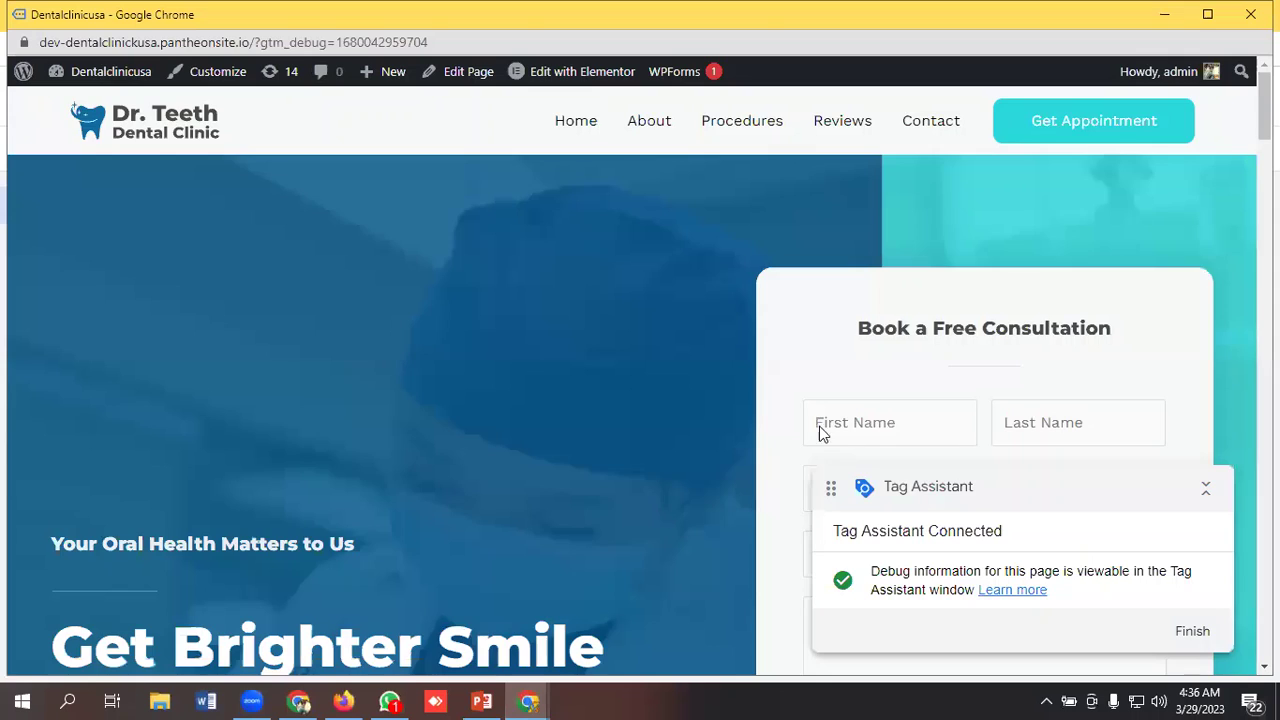
scroll(866, 357, "down", 2)
scroll(898, 245, "up", 1)
left_click(898, 245)
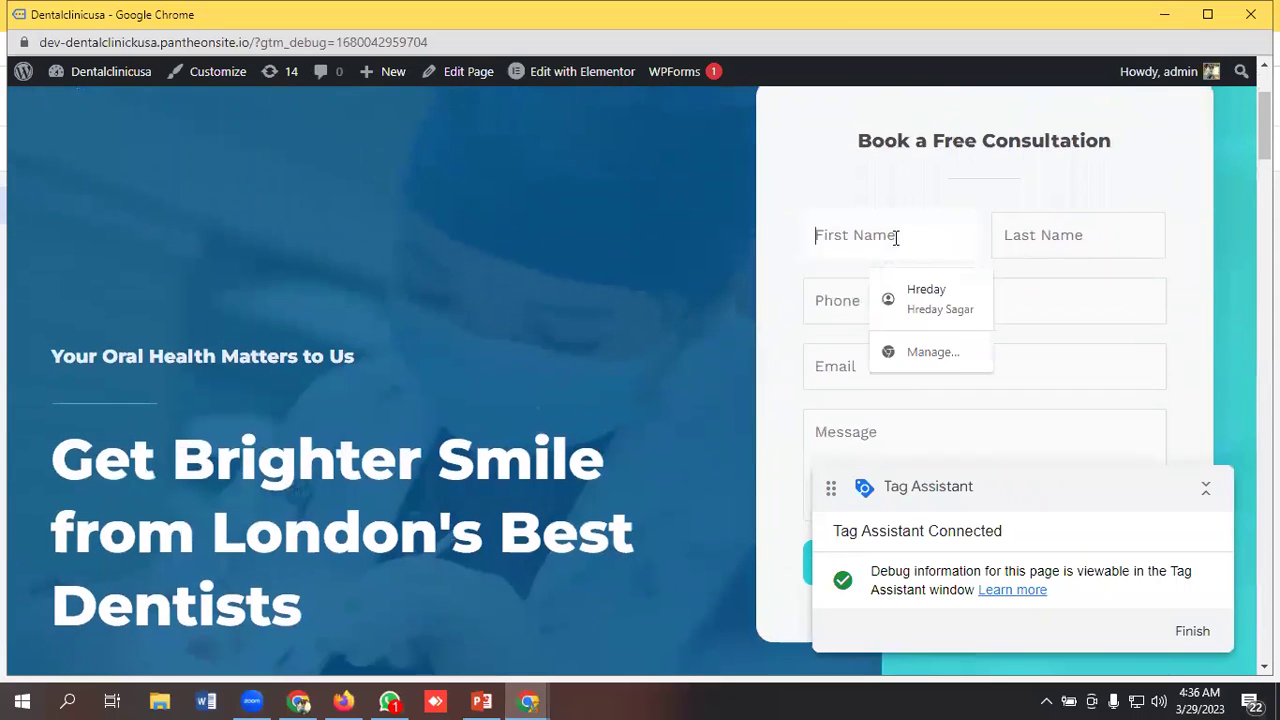
left_click(929, 294)
Enter "Appointment Booking" as the form's message, correcting the misspelled first word with the spelling suggestion
scroll(903, 273, "down", 2)
left_click(889, 261)
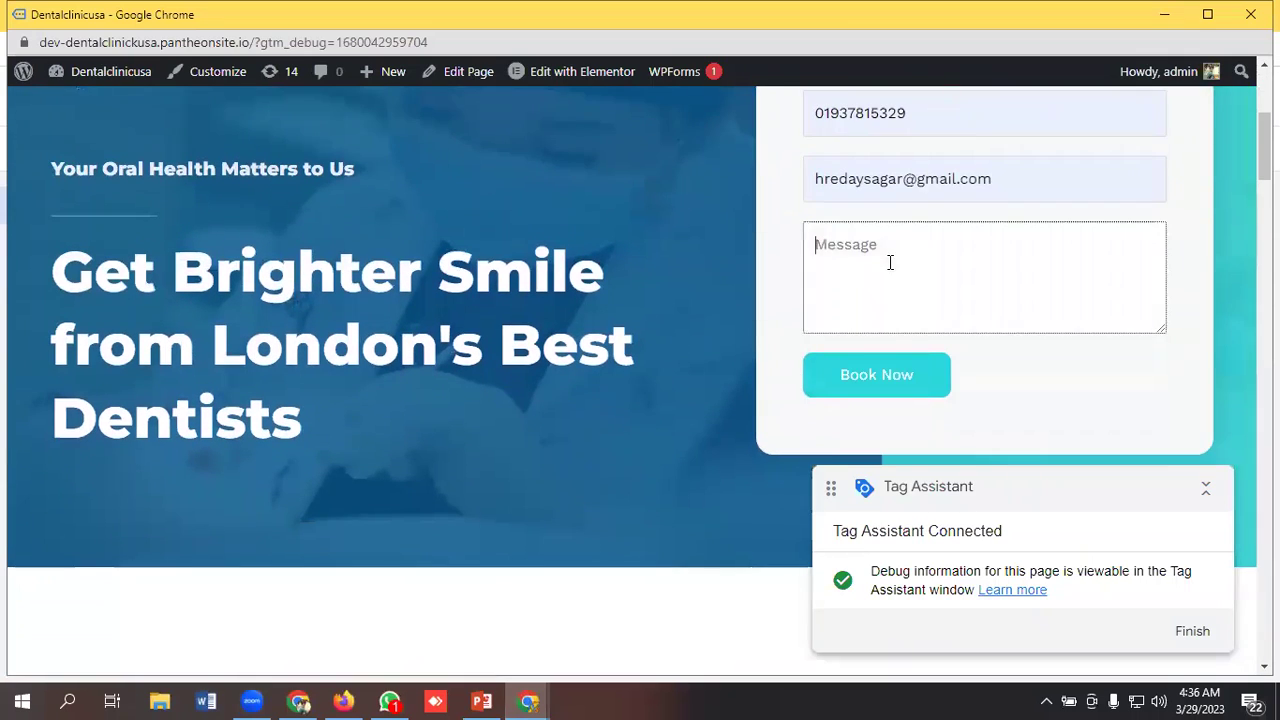
type("Appointyment Bo")
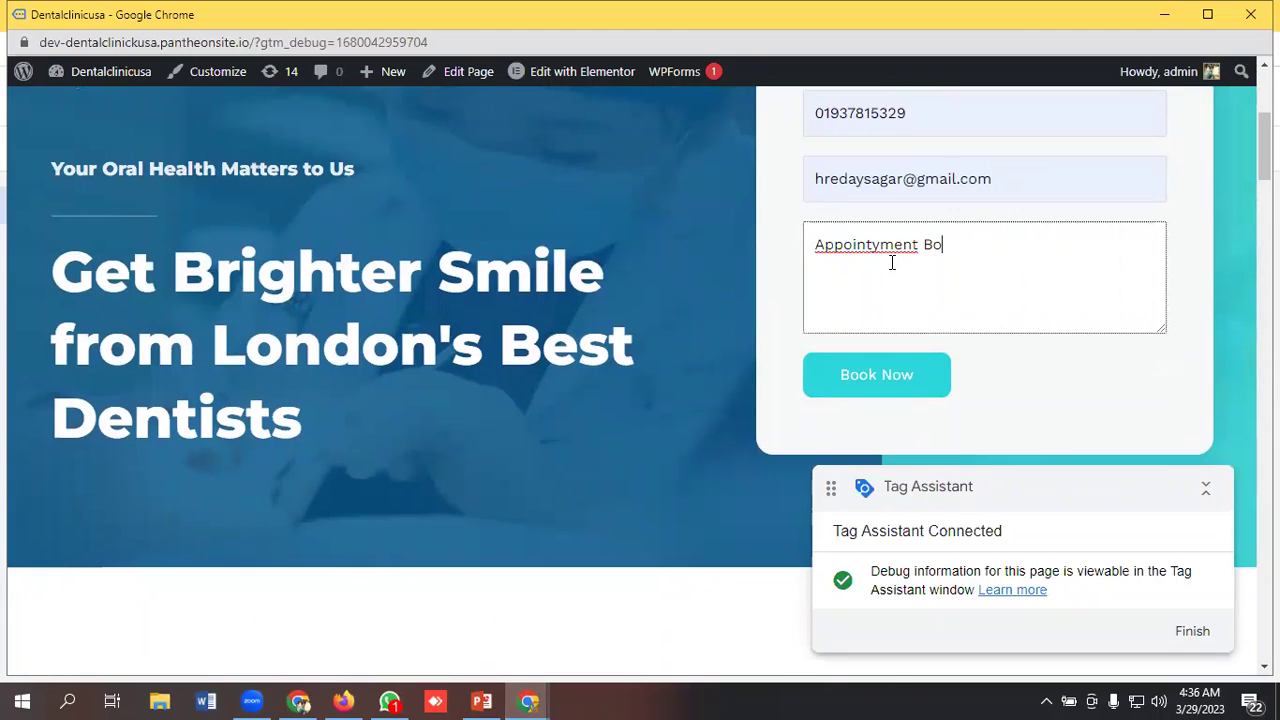
type("oking")
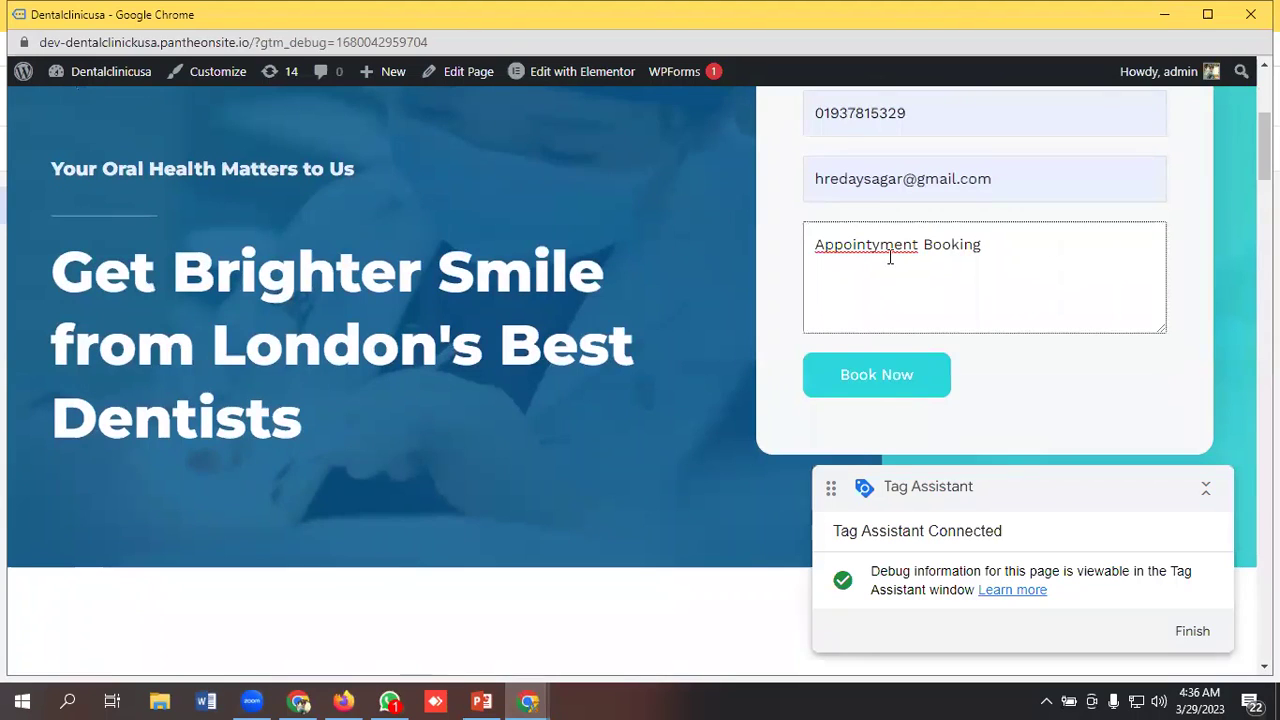
right_click(884, 244)
left_click(908, 257)
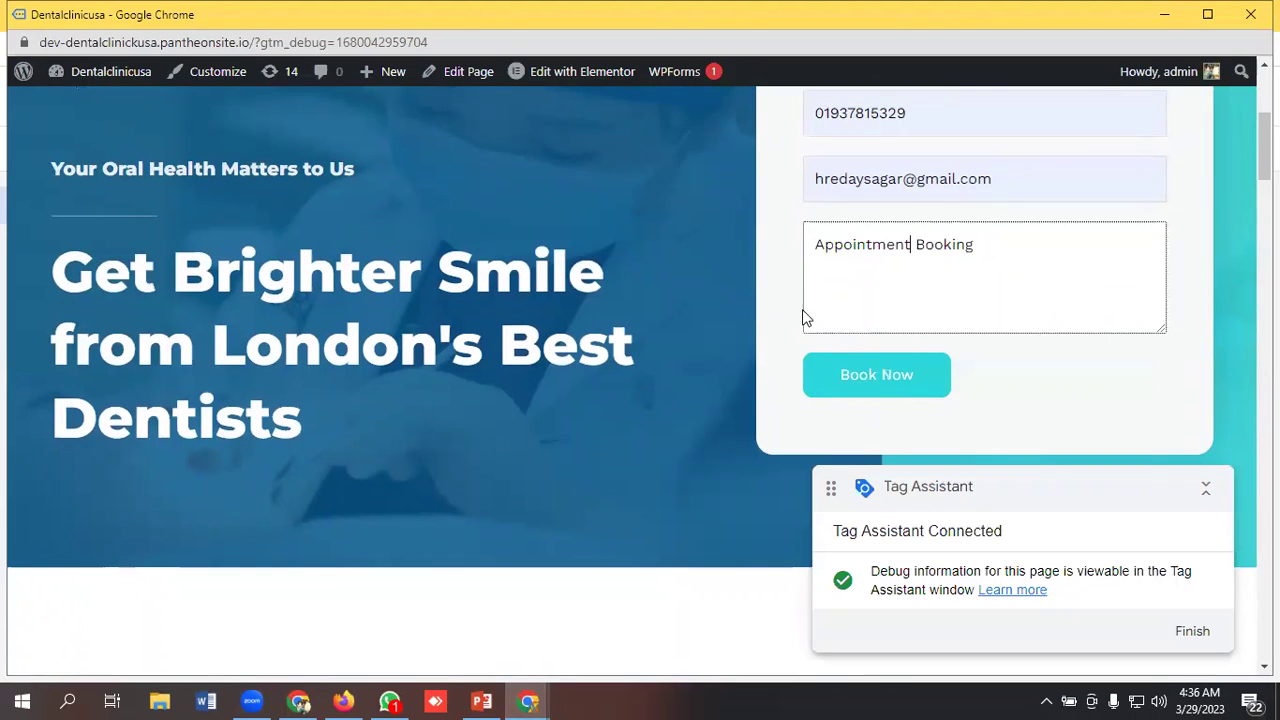
Submit the consultation form and check in Tag Assistant whether the Google Ads Lead Conversion tag fired
scroll(847, 305, "down", 1)
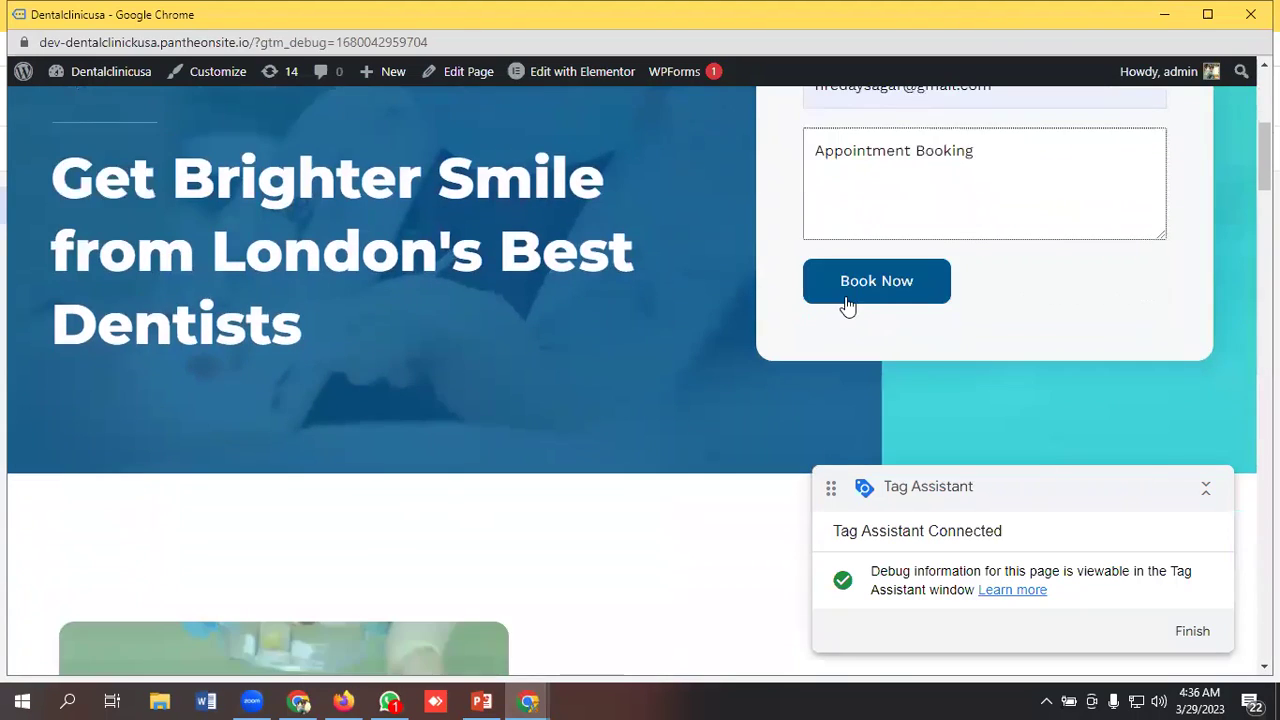
left_click(898, 285)
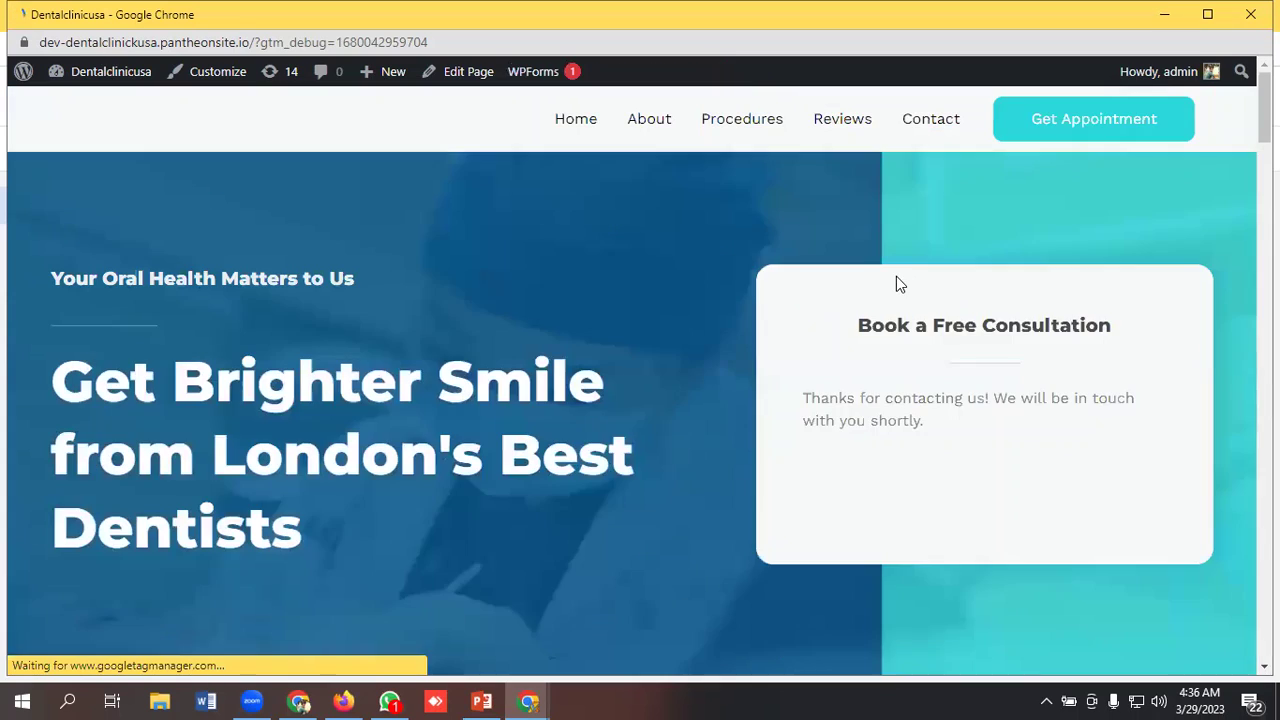
left_click(521, 697)
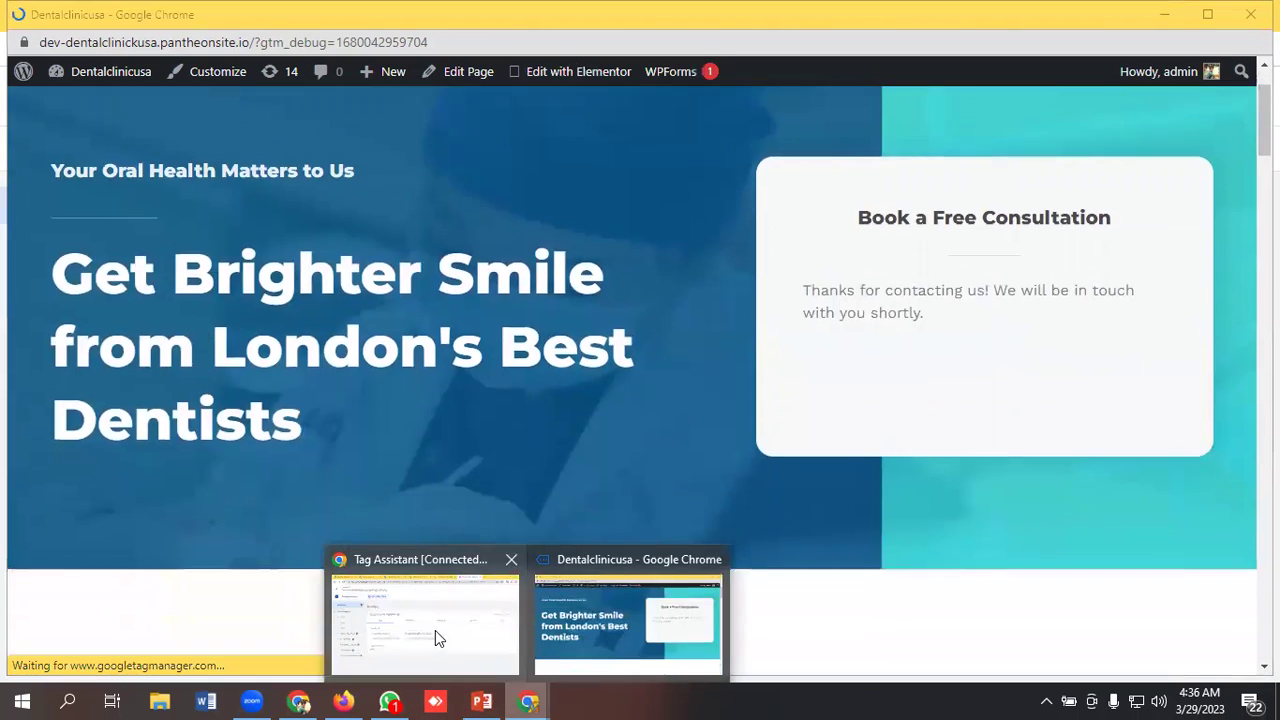
left_click(435, 630)
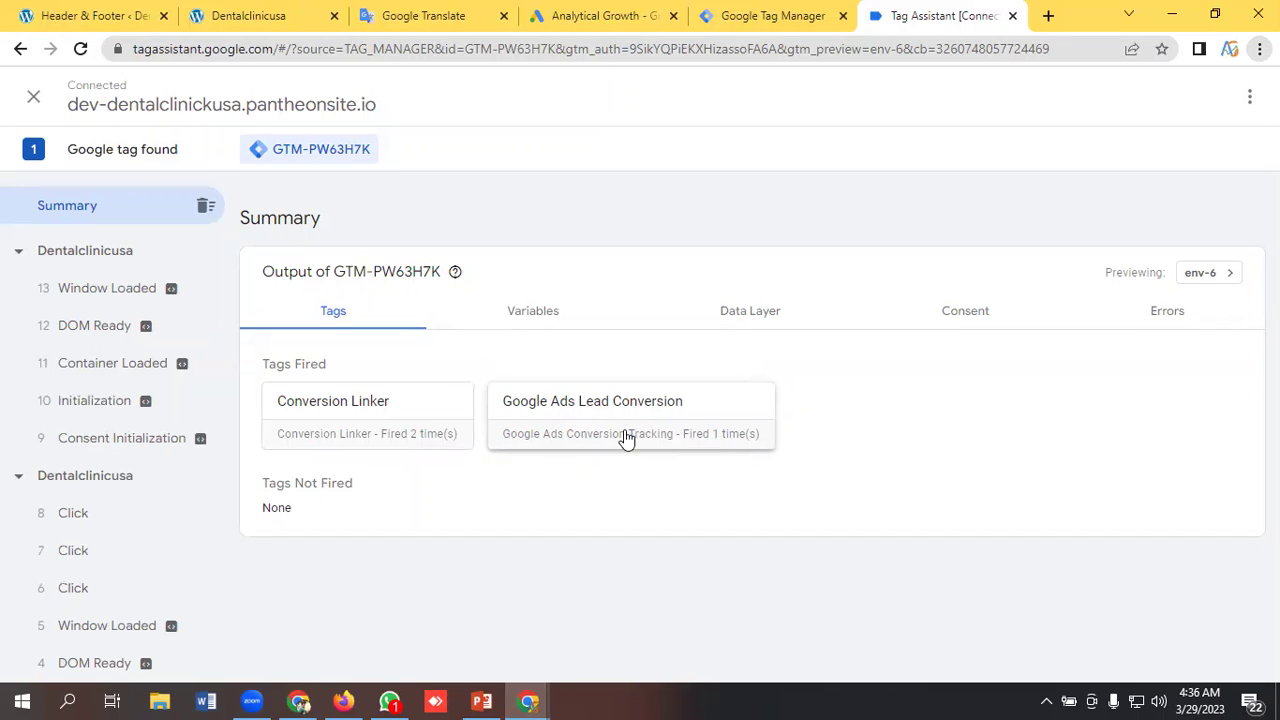
In Google Ads, finish the new conversion action's setup and look over the conversions summary
left_click(563, 14)
scroll(191, 429, "down", 2)
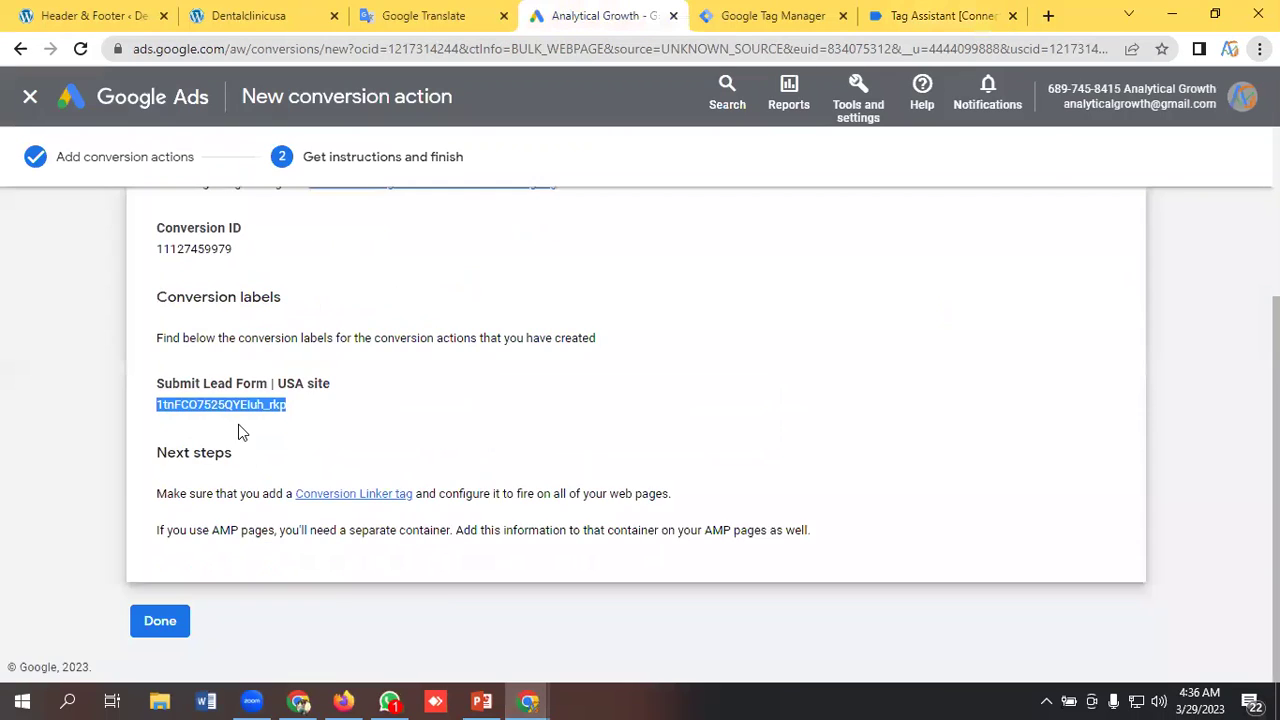
left_click(168, 622)
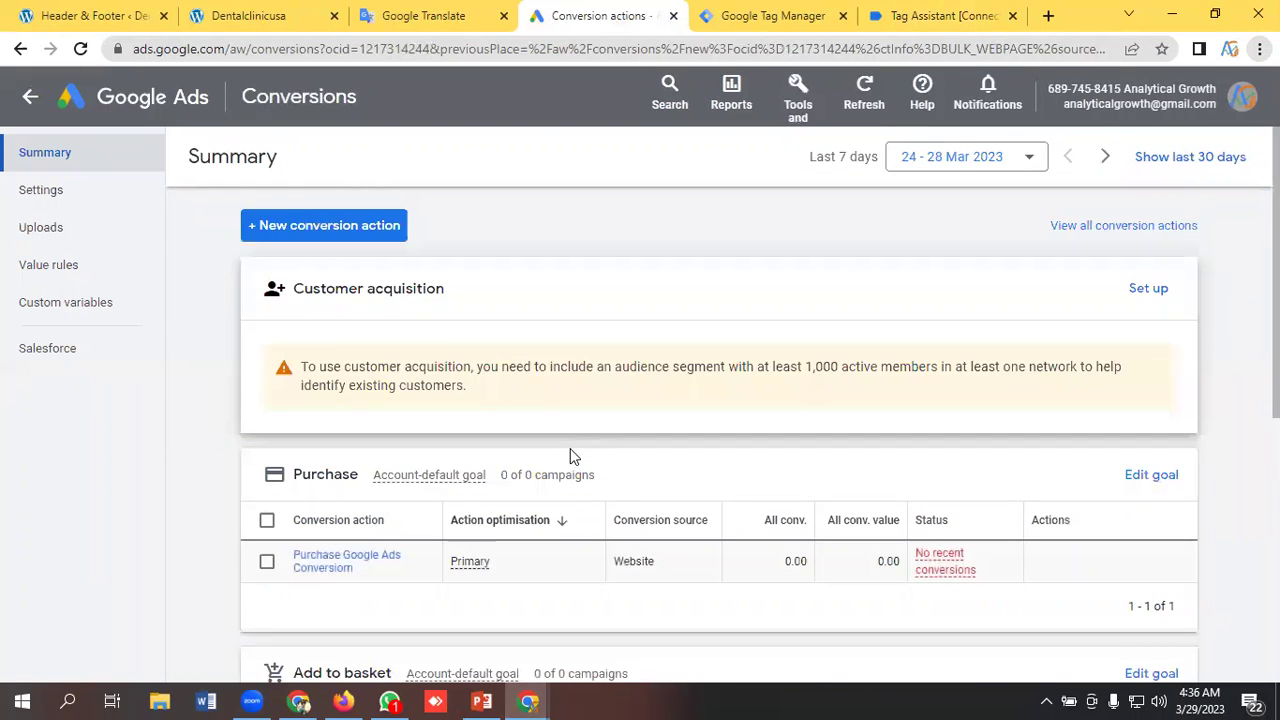
scroll(572, 455, "down", 1)
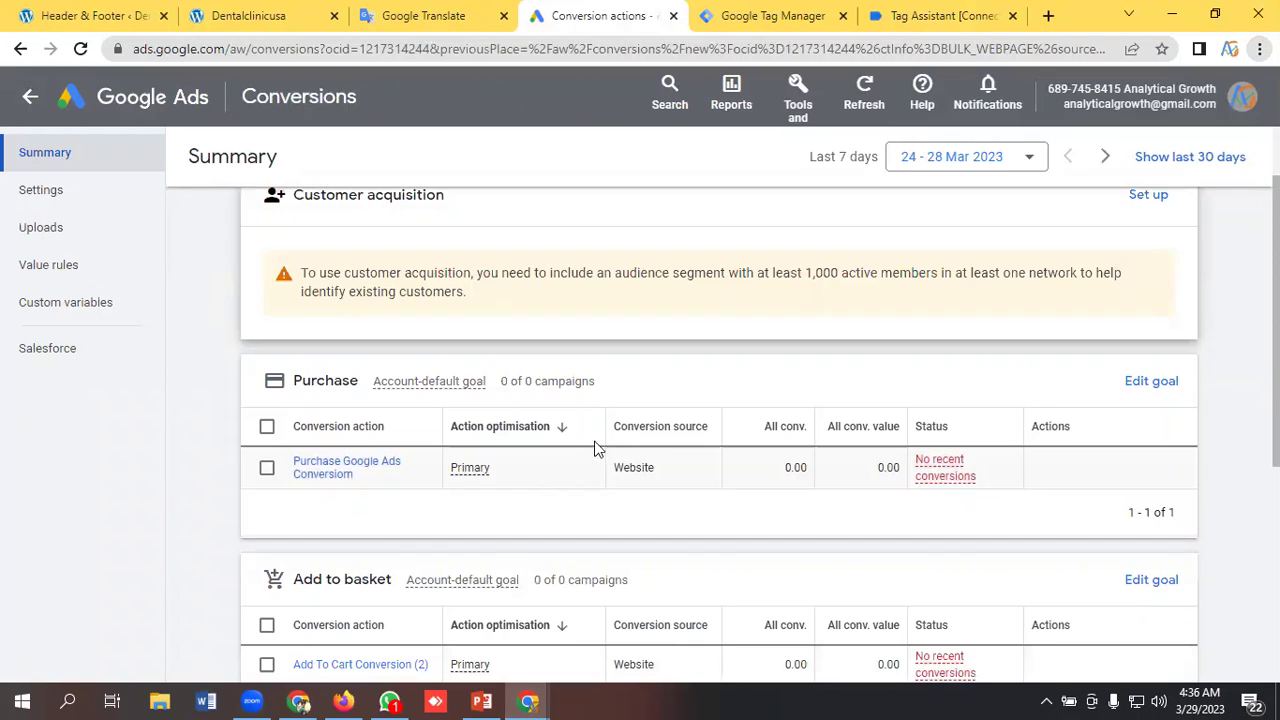
left_click(313, 14)
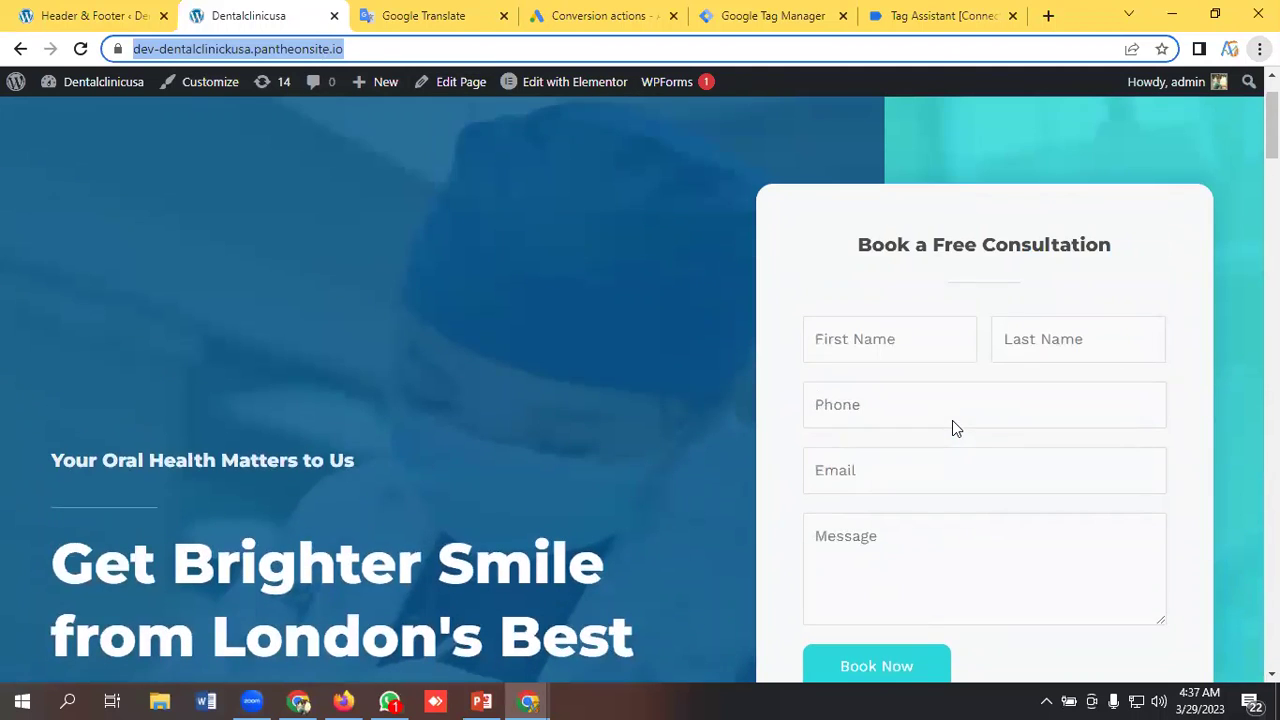
scroll(952, 420, "down", 1)
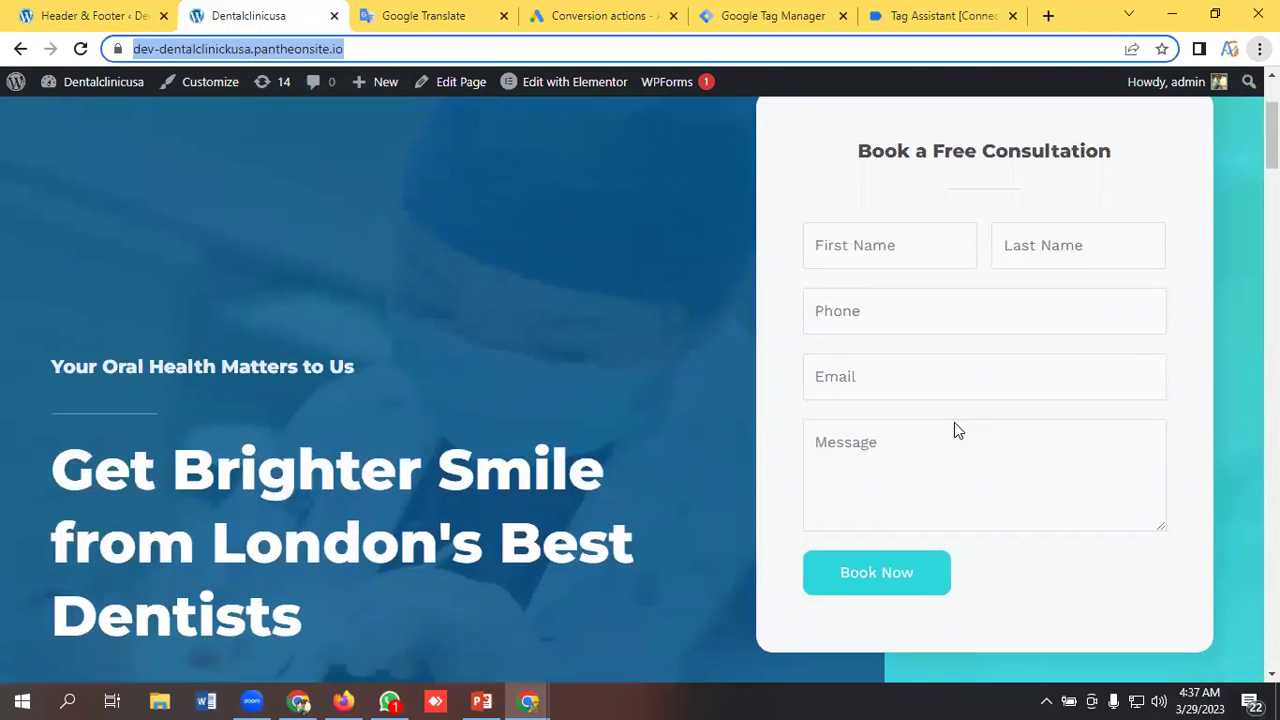
left_click(636, 12)
left_click(777, 16)
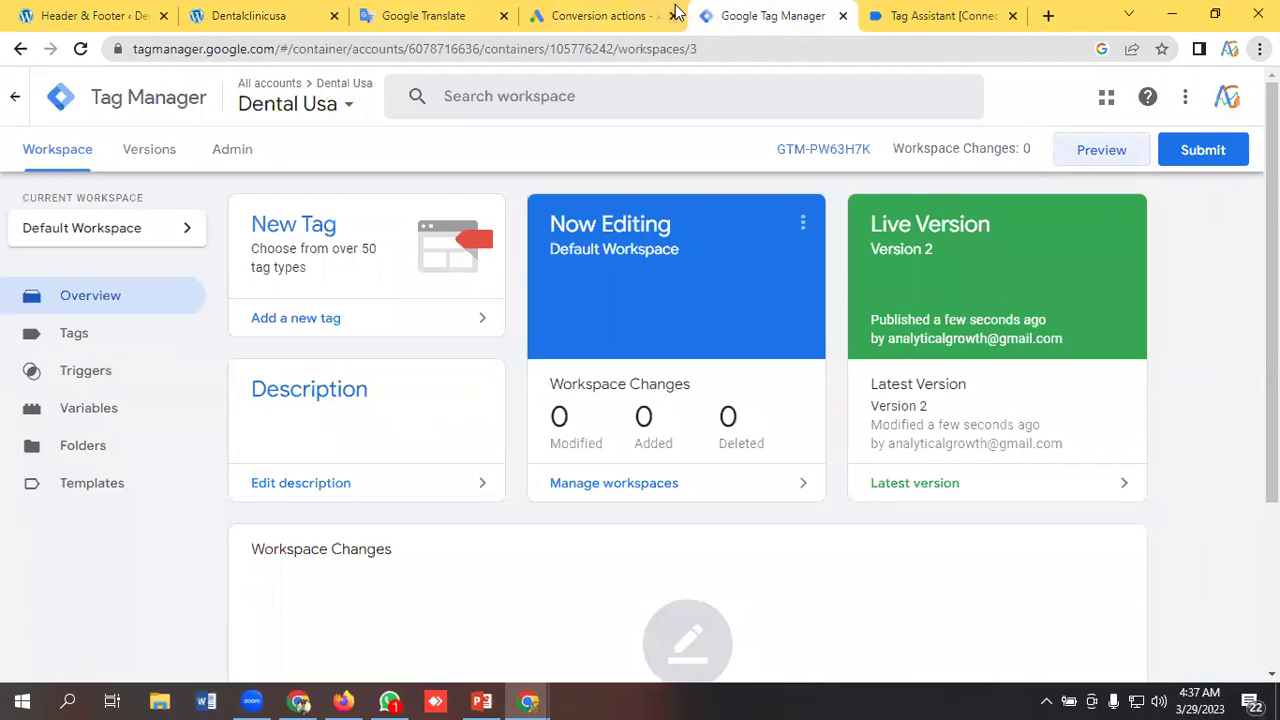
left_click(628, 12)
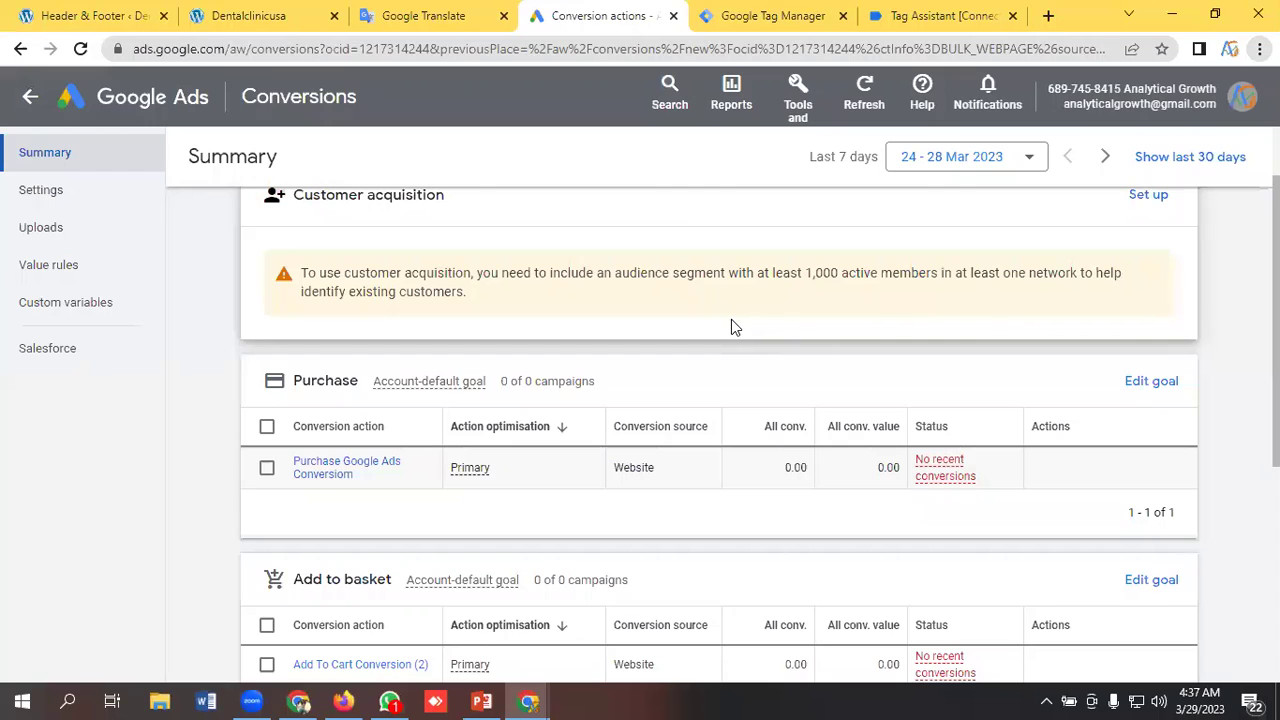
scroll(731, 327, "up", 1)
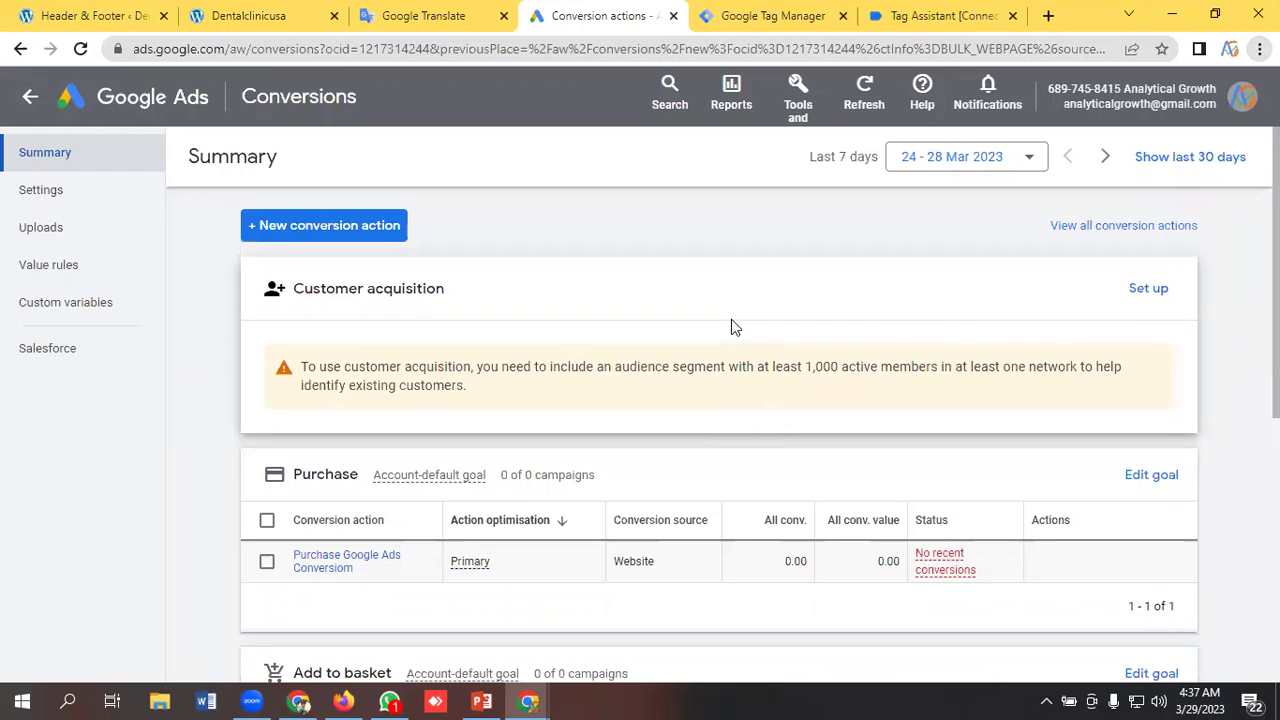